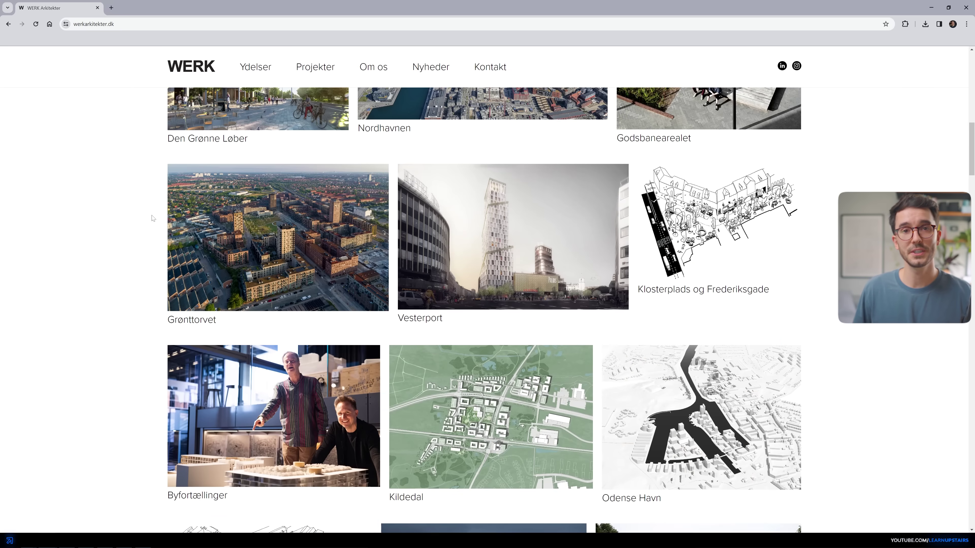
# Open the Sportstårnet project page on the WERK site and translate it into English
pyautogui.scroll(-6, 153, 218)
pyautogui.scroll(-15, 152, 218)
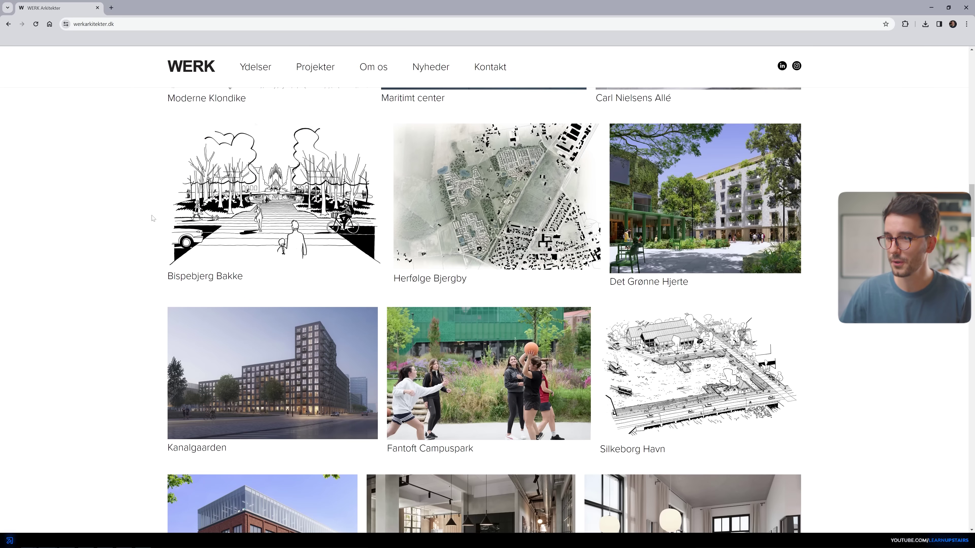
pyautogui.scroll(-2, 153, 218)
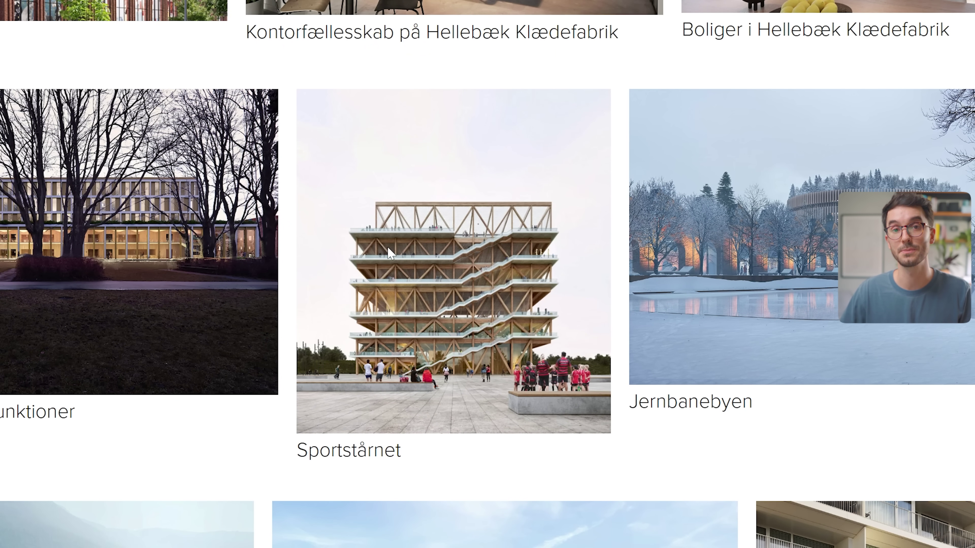
pyautogui.click(389, 253)
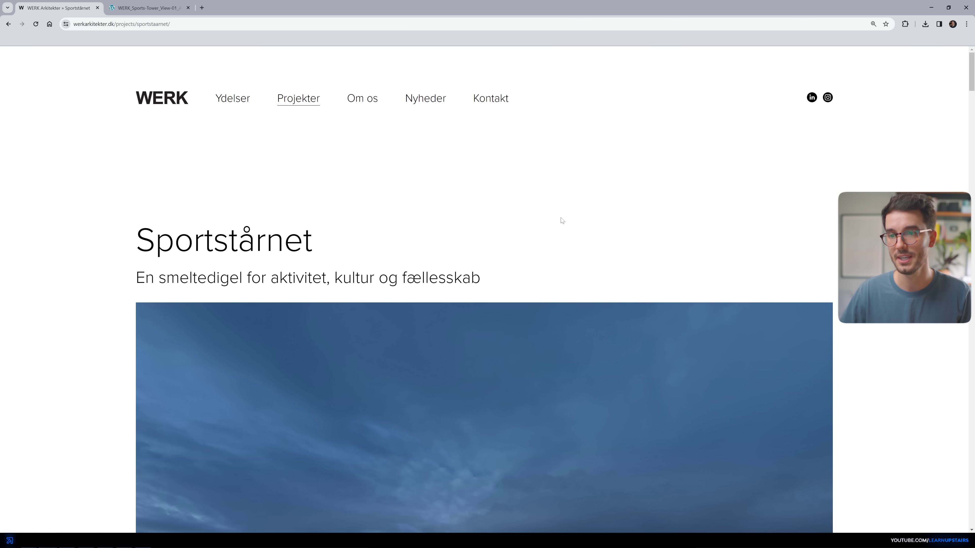
pyautogui.rightClick(581, 229)
pyautogui.click(627, 351)
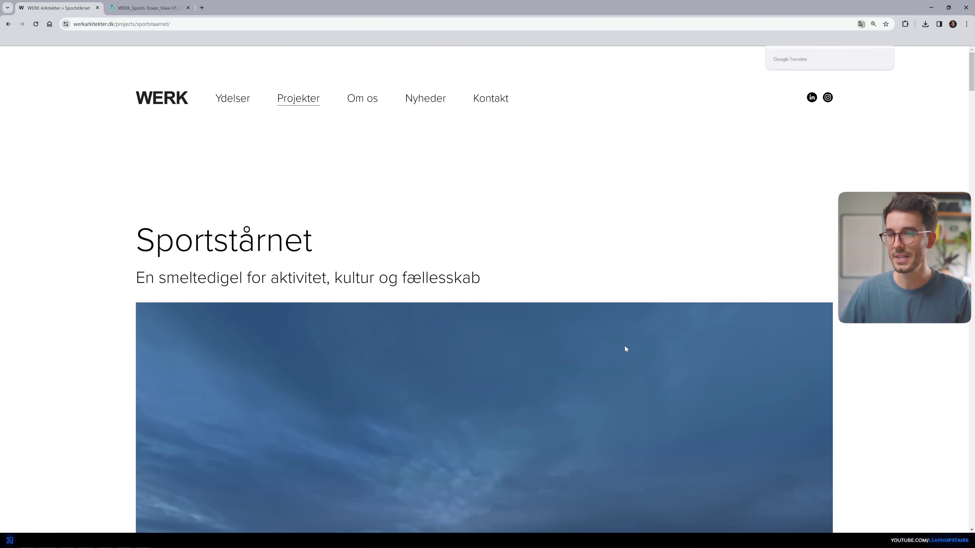
# Read down the translated project text to the second quote and tower image
pyautogui.scroll(-5, 624, 348)
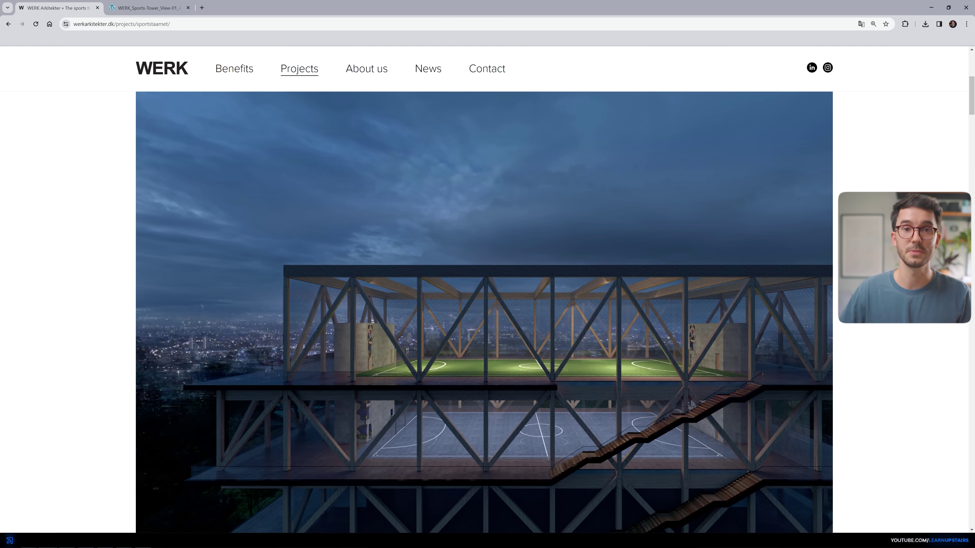
pyautogui.scroll(-10, 484, 312)
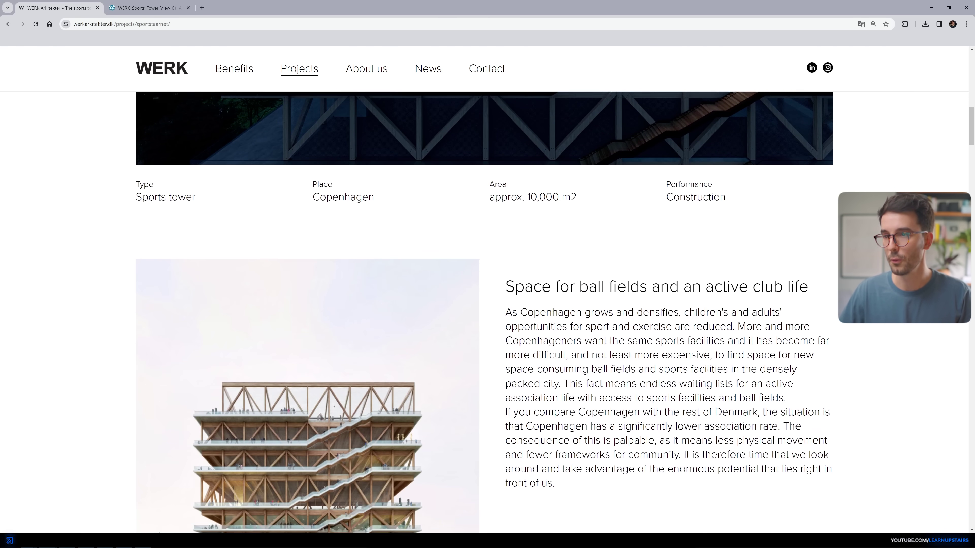
pyautogui.scroll(-3, 484, 313)
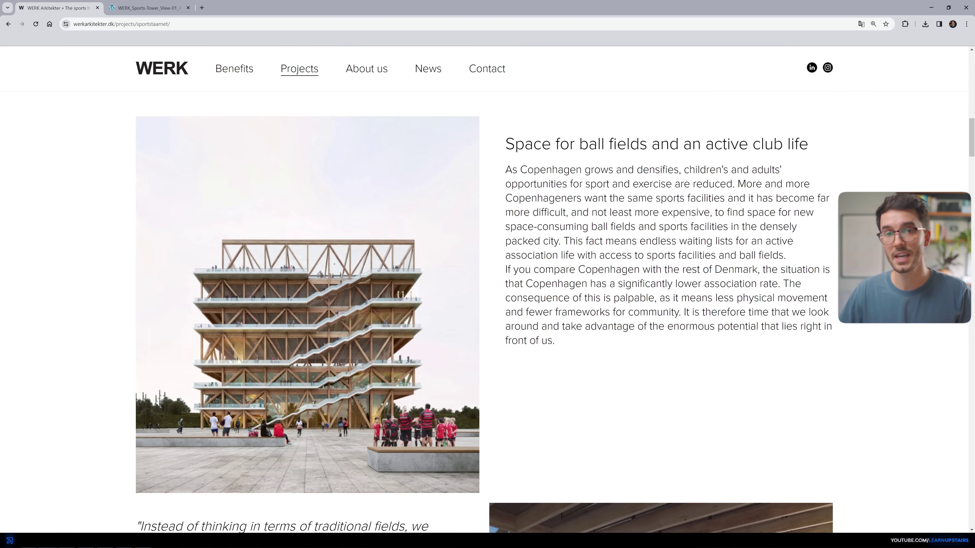
pyautogui.scroll(-6, 485, 313)
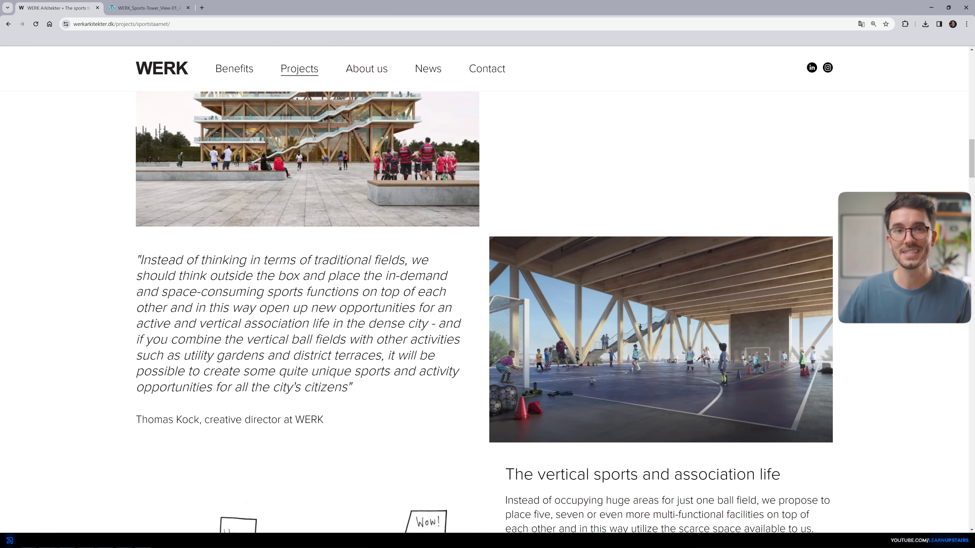
pyautogui.scroll(-6, 484, 312)
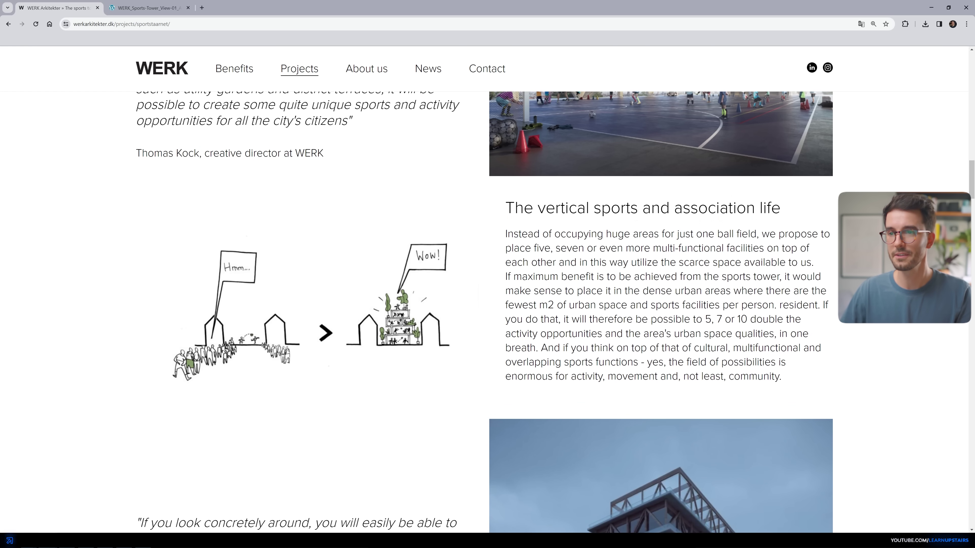
pyautogui.scroll(-6, 484, 312)
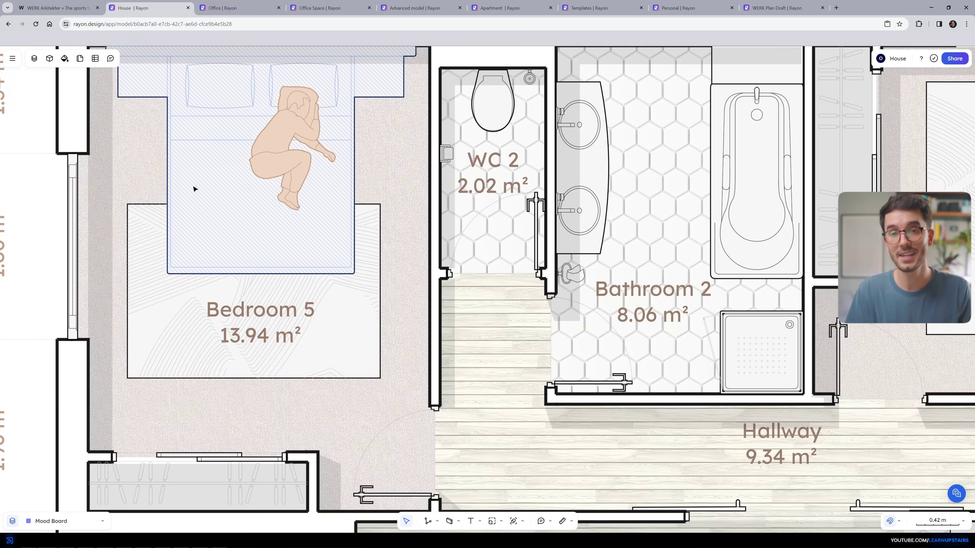
# Show the House area table listing every room with its area, then browse the plans
pyautogui.scroll(-2, 194, 189)
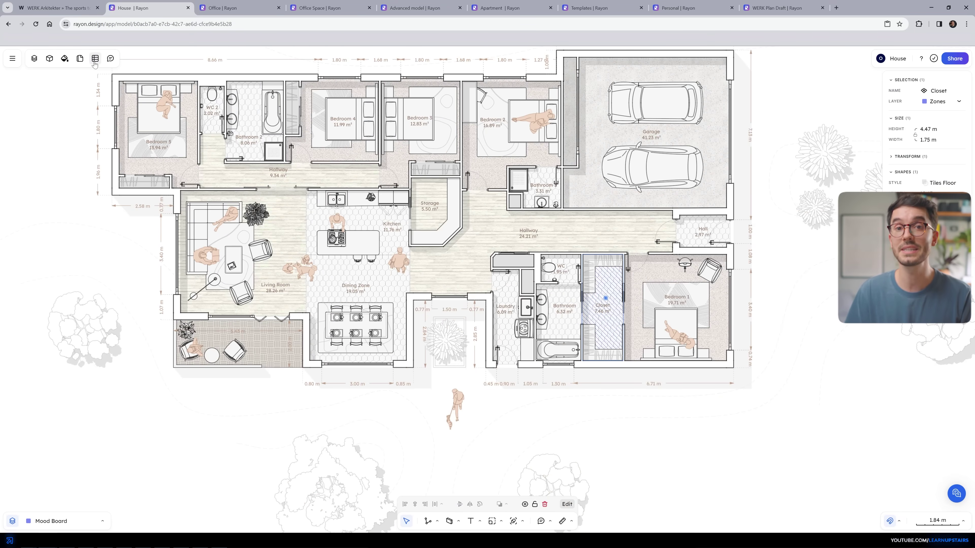
pyautogui.click(95, 58)
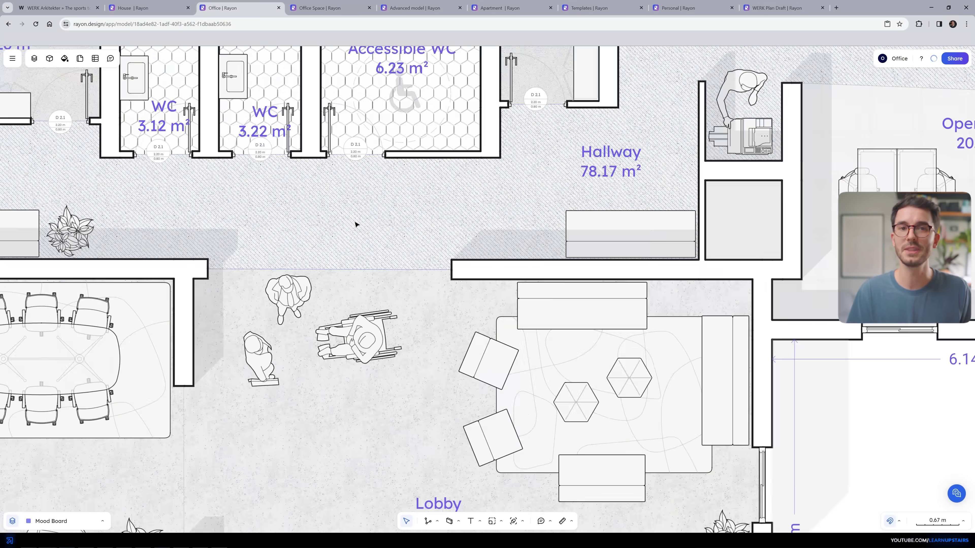
pyautogui.scroll(3, 355, 224)
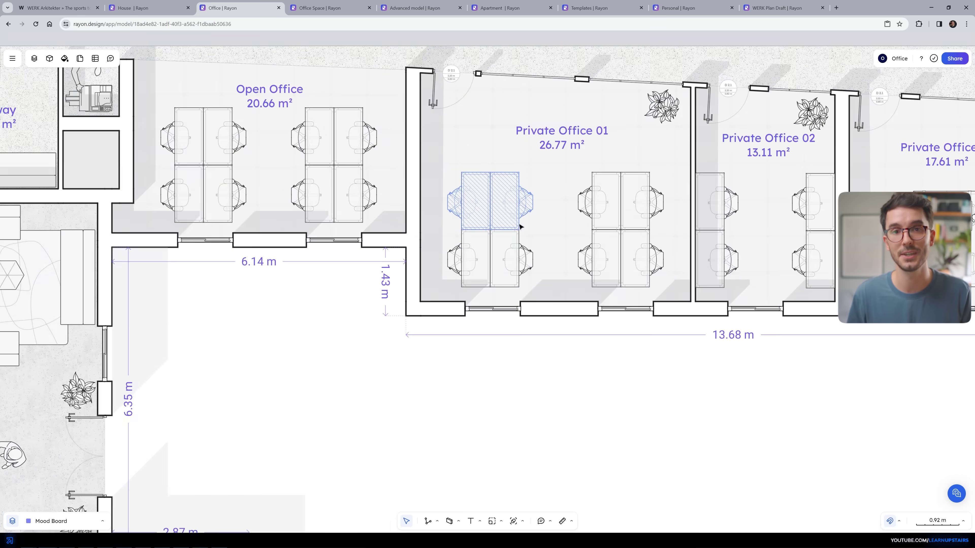
pyautogui.scroll(5, 504, 211)
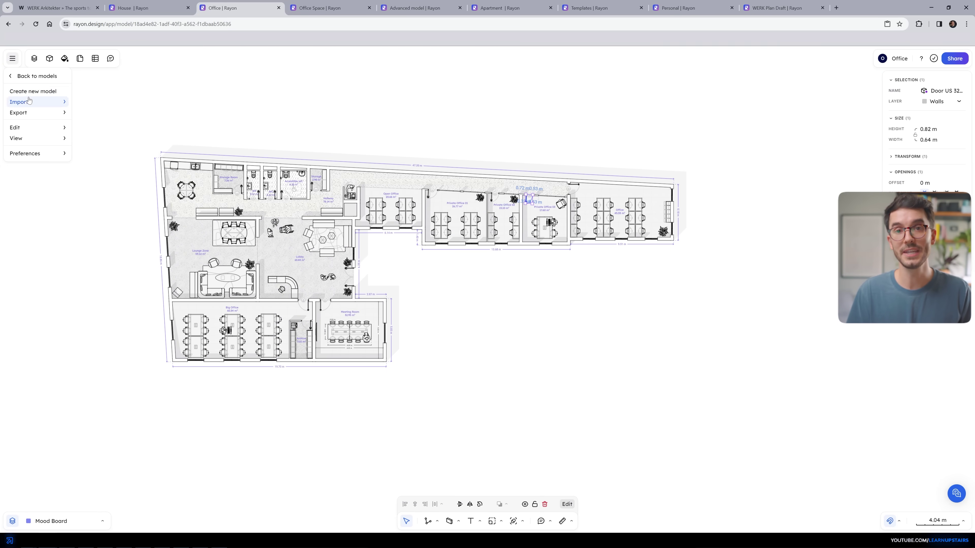
pyautogui.moveTo(28, 101)
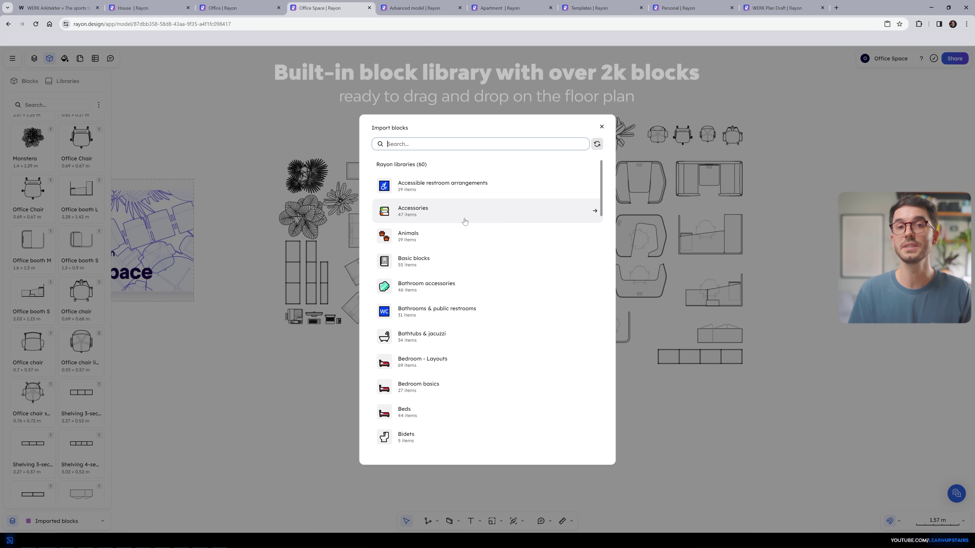
# Open the Chairs category in the Import blocks library
pyautogui.scroll(-4, 464, 351)
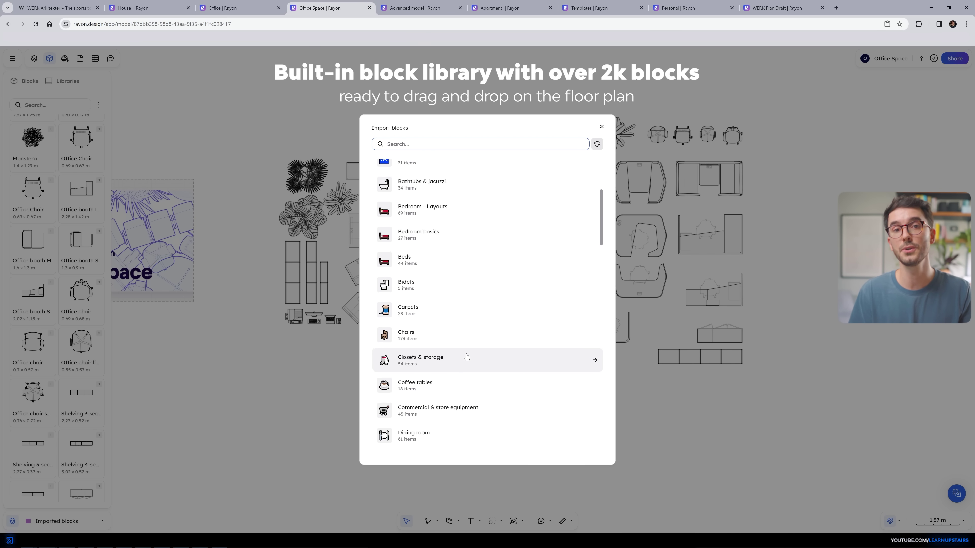
pyautogui.scroll(3, 481, 218)
pyautogui.scroll(-4, 480, 249)
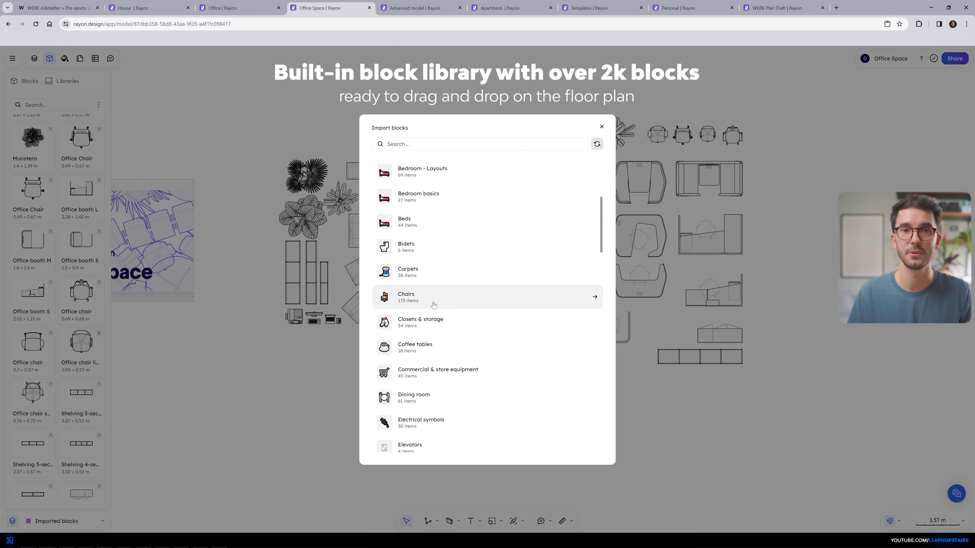
pyautogui.click(433, 304)
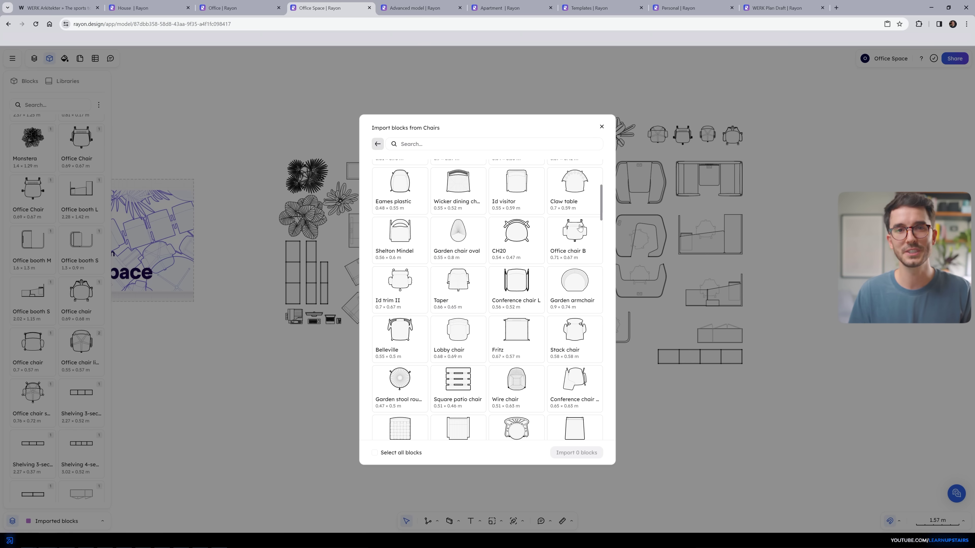
pyautogui.moveTo(602, 201); pyautogui.dragTo(600, 173)
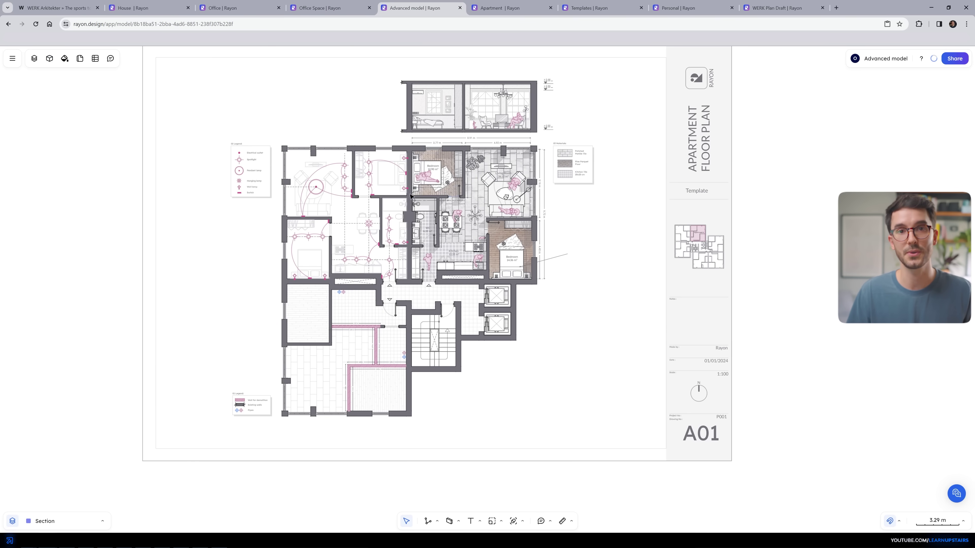
# Zoom and pan around the lighting plan and Apartment floor plan examples
pyautogui.scroll(10, 318, 186)
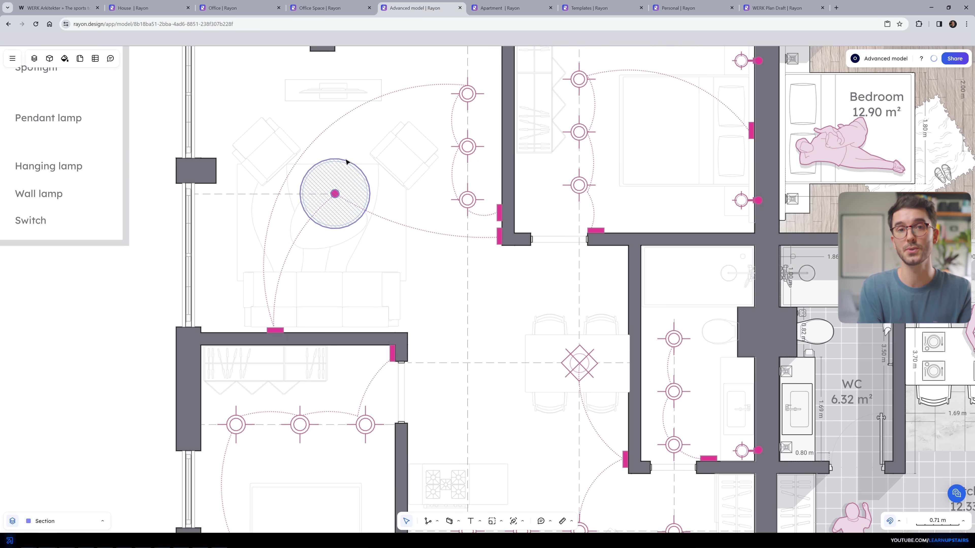
pyautogui.hscroll(-5, 346, 165)
pyautogui.scroll(-5, 384, 203)
pyautogui.scroll(1, 487, 215)
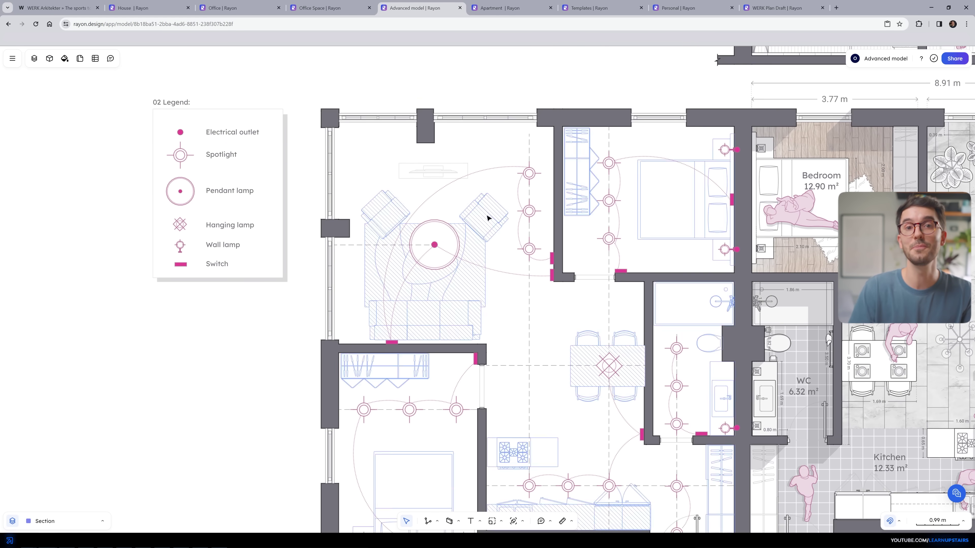
pyautogui.hscroll(6, 445, 184)
pyautogui.scroll(-3, 446, 184)
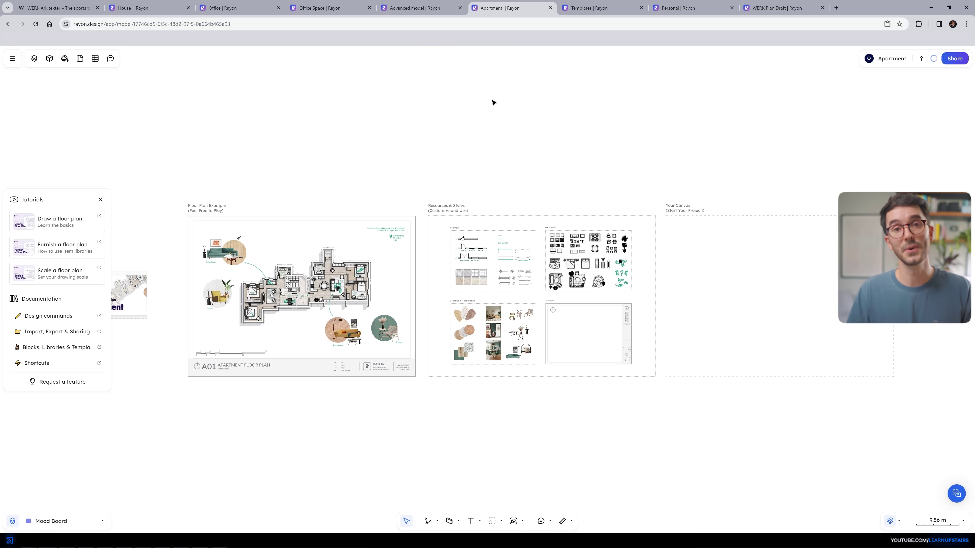
pyautogui.scroll(10, 255, 302)
pyautogui.scroll(5, 255, 302)
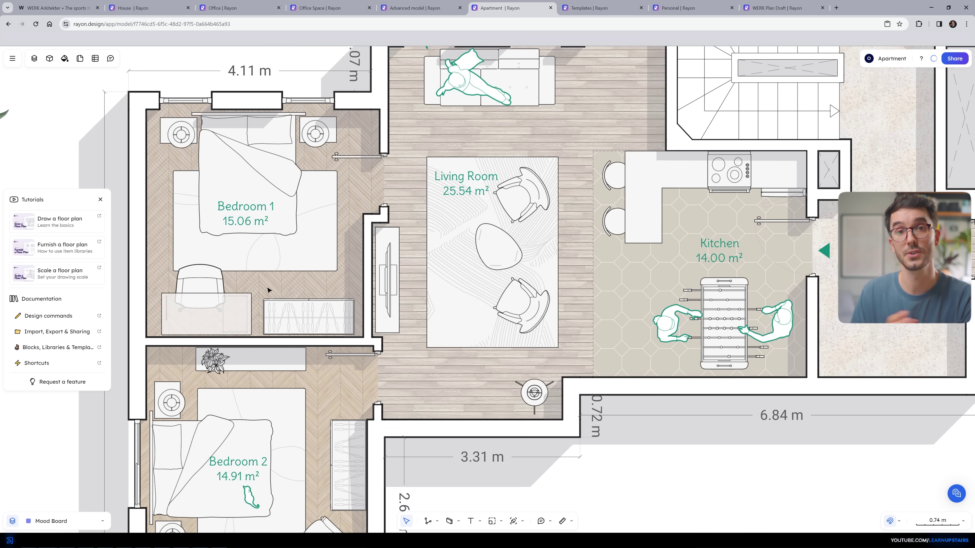
pyautogui.scroll(-4, 597, 164)
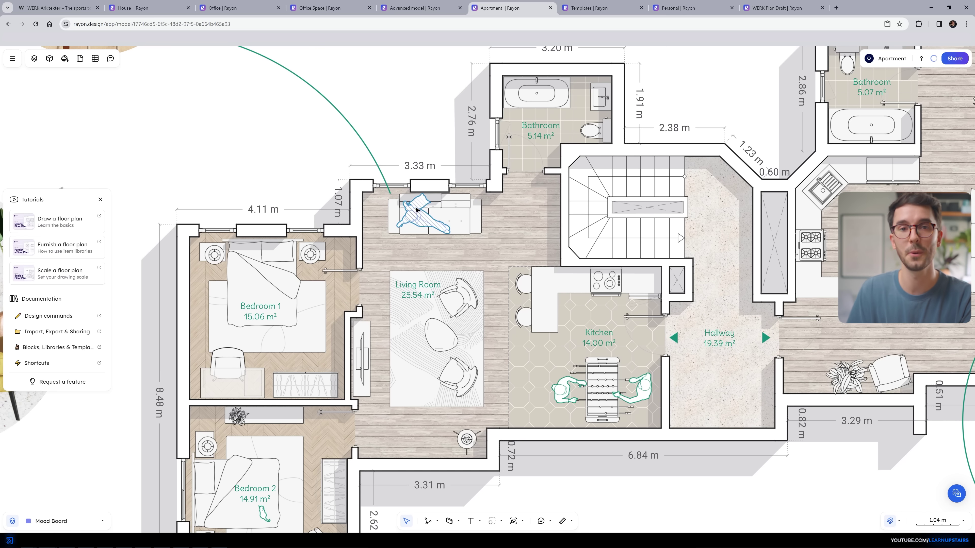
pyautogui.hscroll(8, 425, 91)
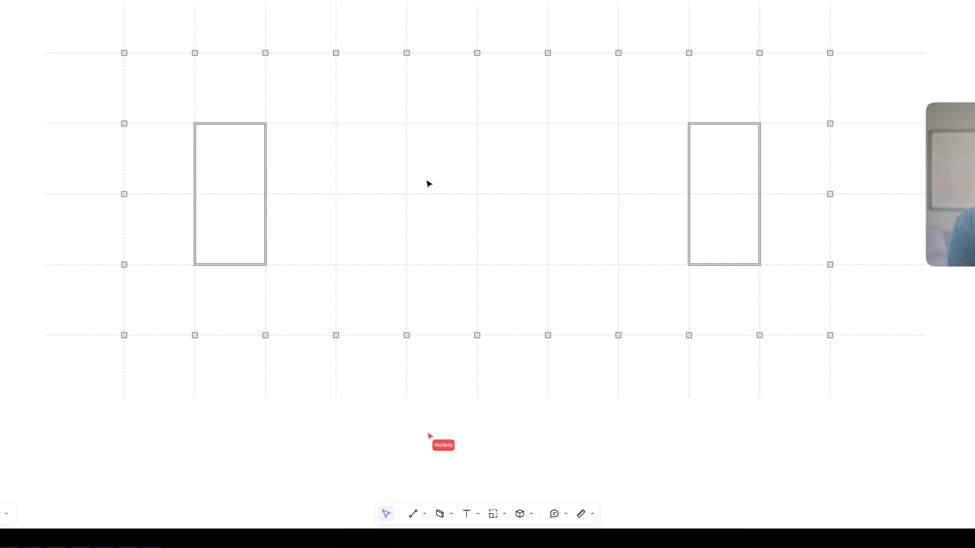
# Place the Basketball court block at the grid centre and draw and edit rectangle outlines
pyautogui.click(118, 281)
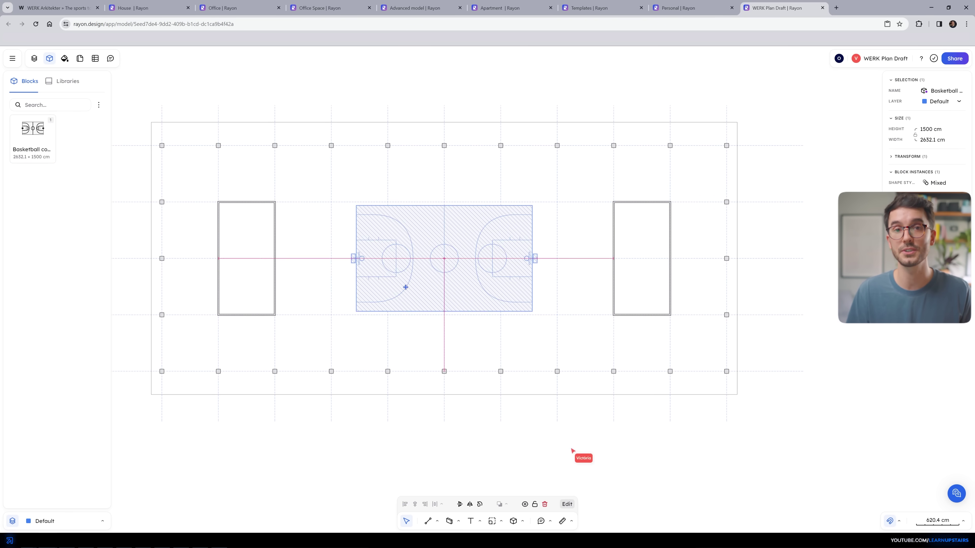
pyautogui.click(405, 285)
pyautogui.click(437, 521)
pyautogui.click(446, 492)
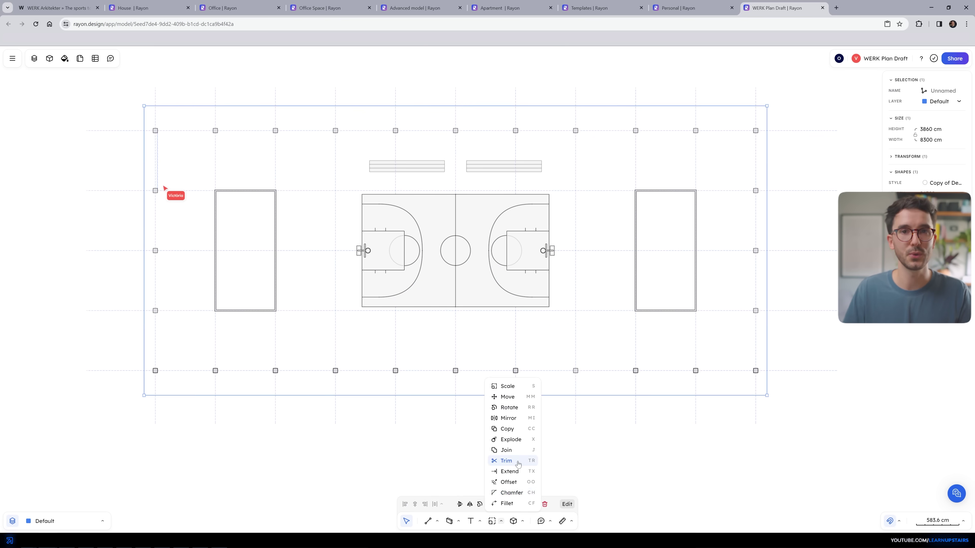
pyautogui.click(499, 464)
pyautogui.click(399, 385)
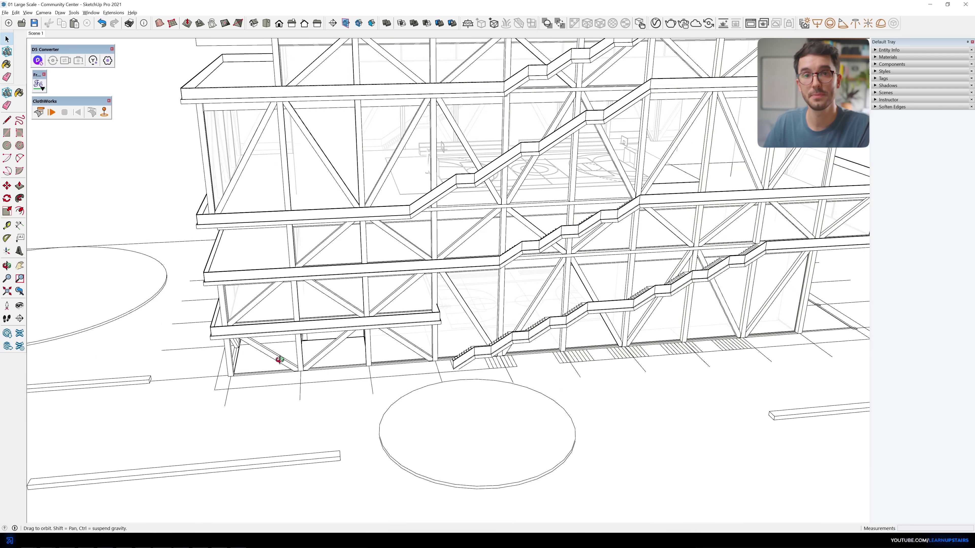
# Zoom in on the imported court plan framed with diagonal trusses
pyautogui.scroll(-10, 397, 379)
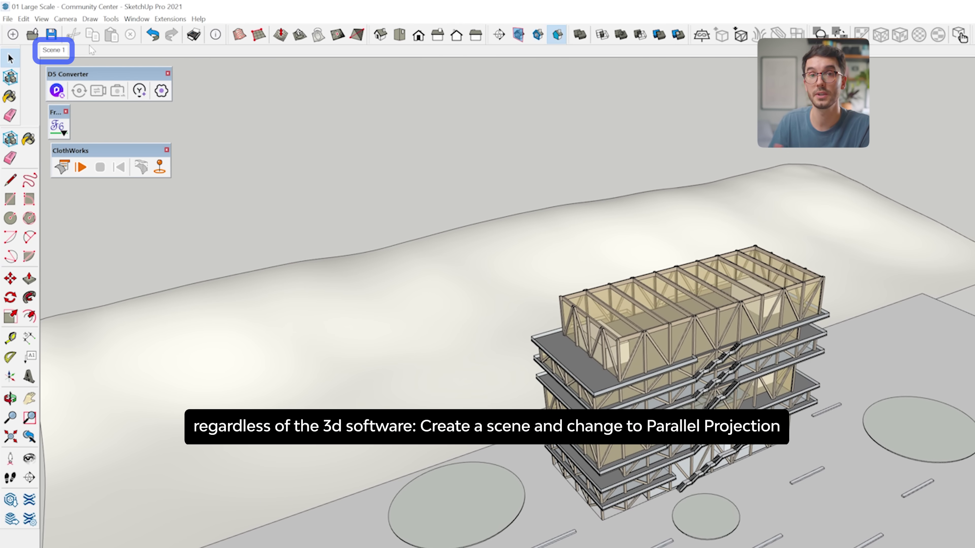
# Switch the camera to Parallel Projection and snap to the nearest Iso view
pyautogui.click(75, 20)
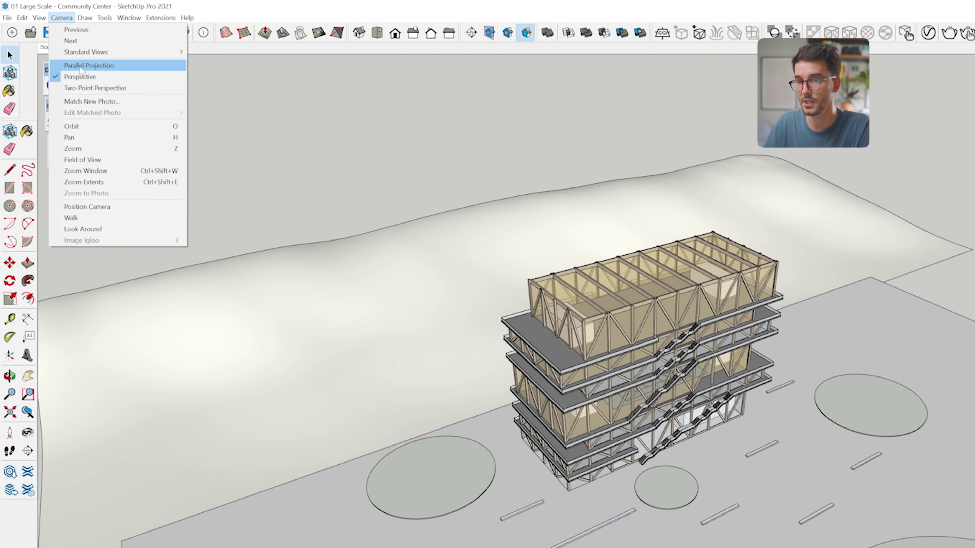
pyautogui.click(94, 69)
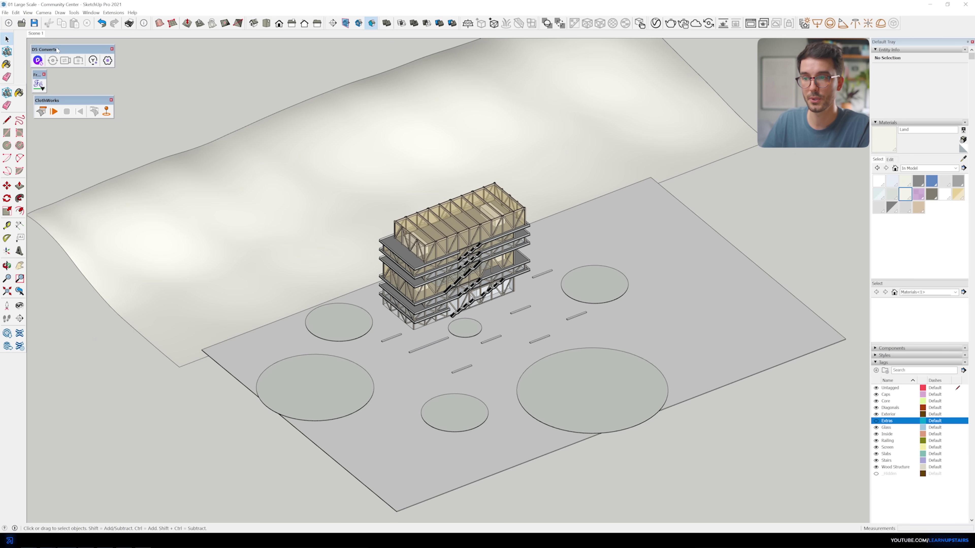
pyautogui.moveTo(516, 305); pyautogui.dragTo(446, 292)
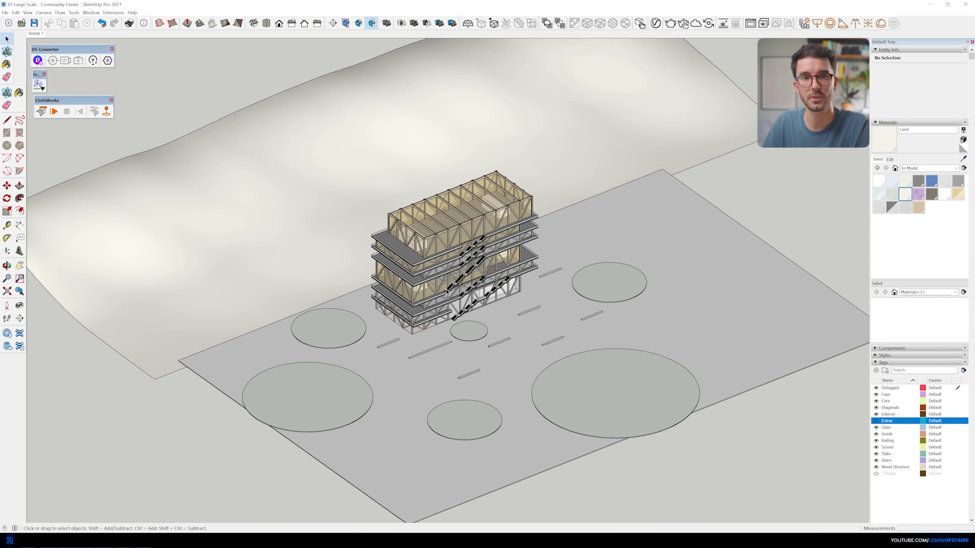
pyautogui.scroll(2, 447, 293)
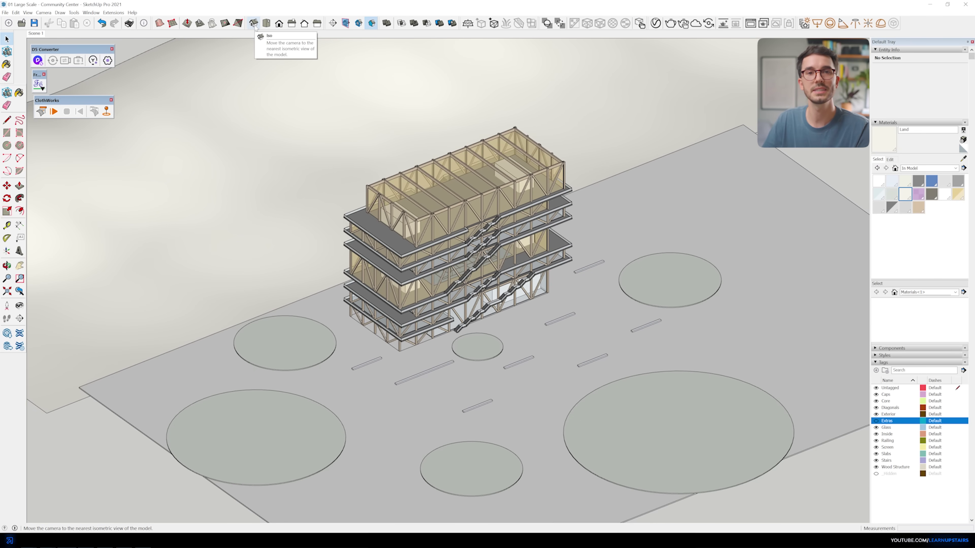
pyautogui.click(382, 40)
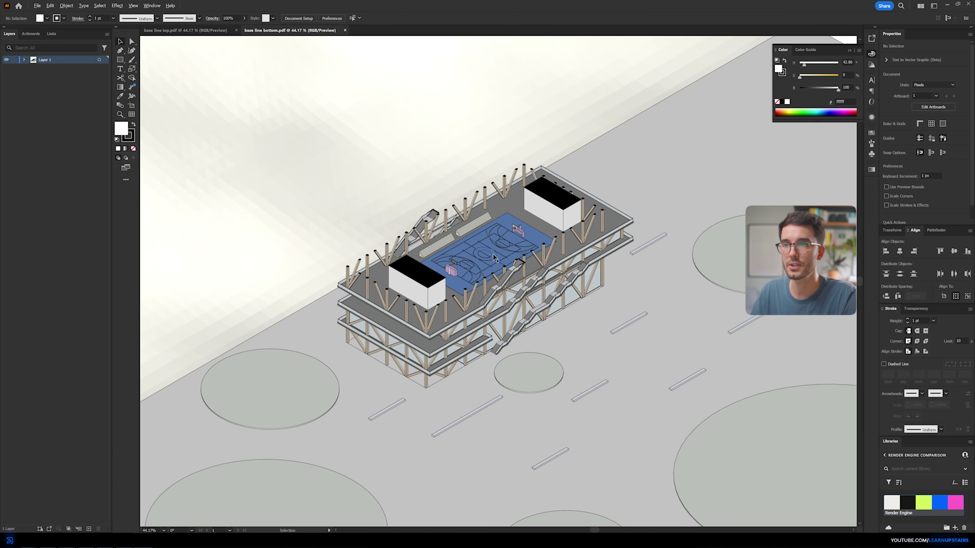
# Lower the section plane through the building and reverse it to keep the upper storeys
pyautogui.moveTo(501, 258); pyautogui.dragTo(494, 234)
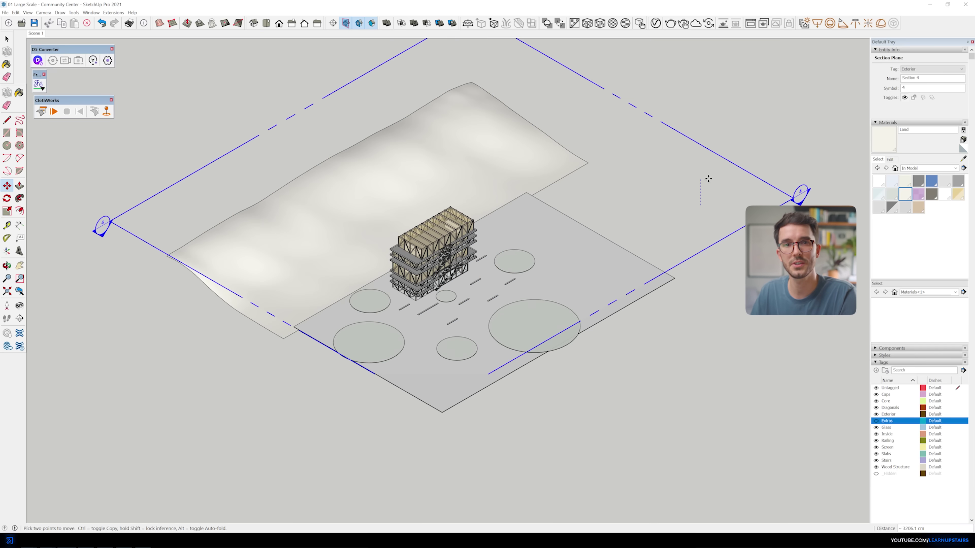
pyautogui.click(711, 203)
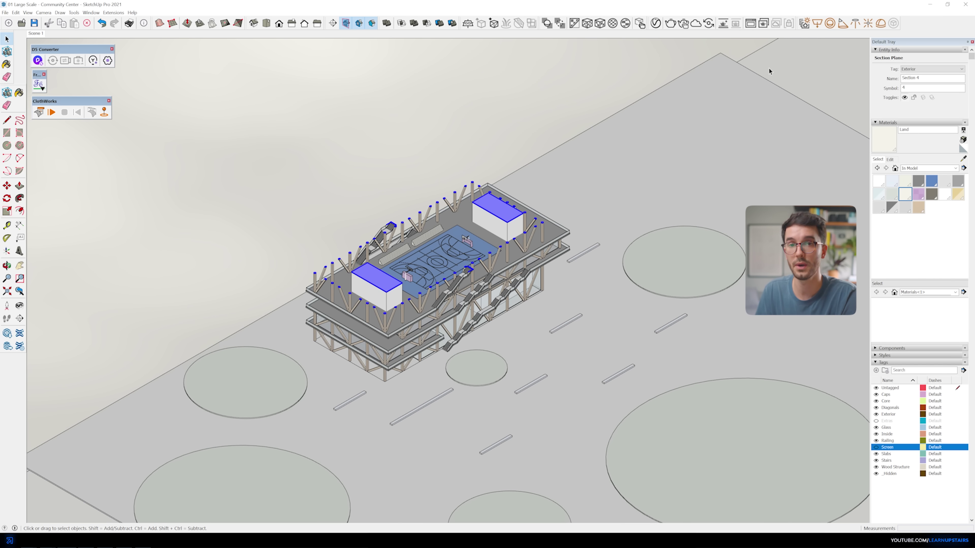
pyautogui.rightClick(768, 68)
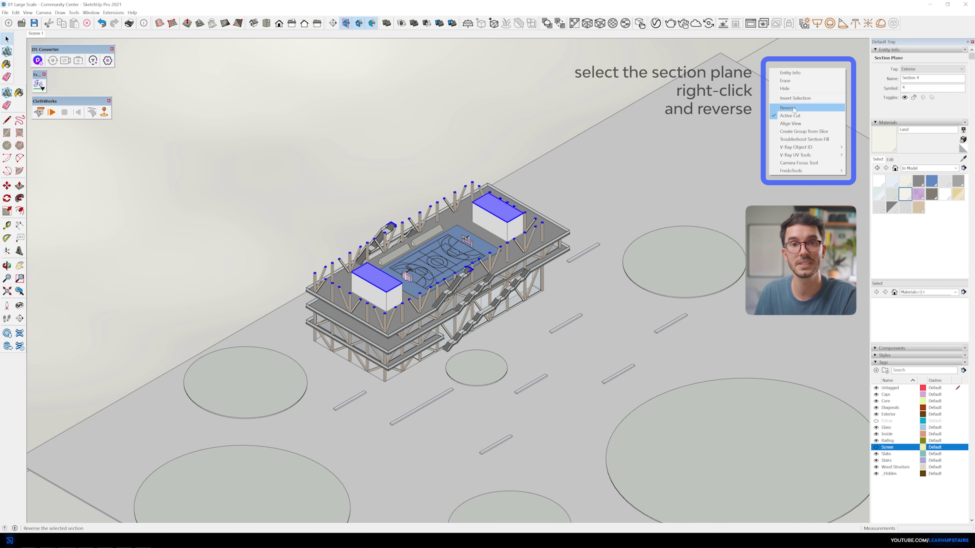
pyautogui.click(792, 109)
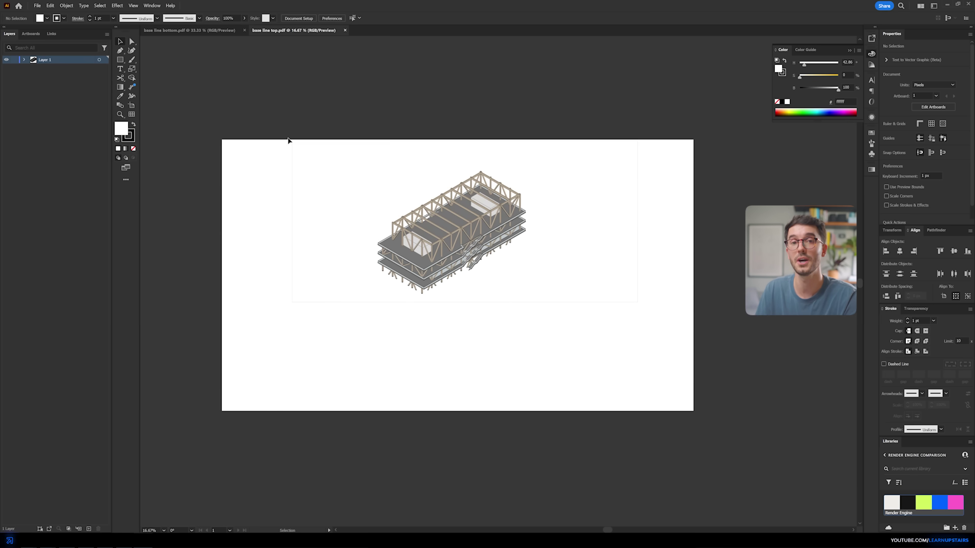
# Copy the upper building drawing and Paste in Front into base line bottom.pdf
pyautogui.click(376, 188)
pyautogui.press('a')
pyautogui.hotkey('ctrl', 'c')
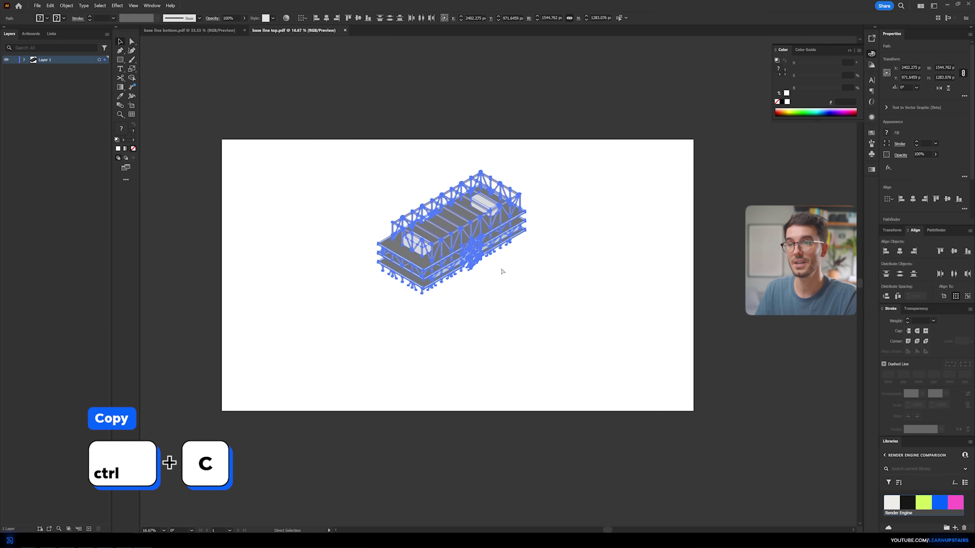
pyautogui.press('v')
pyautogui.click(188, 30)
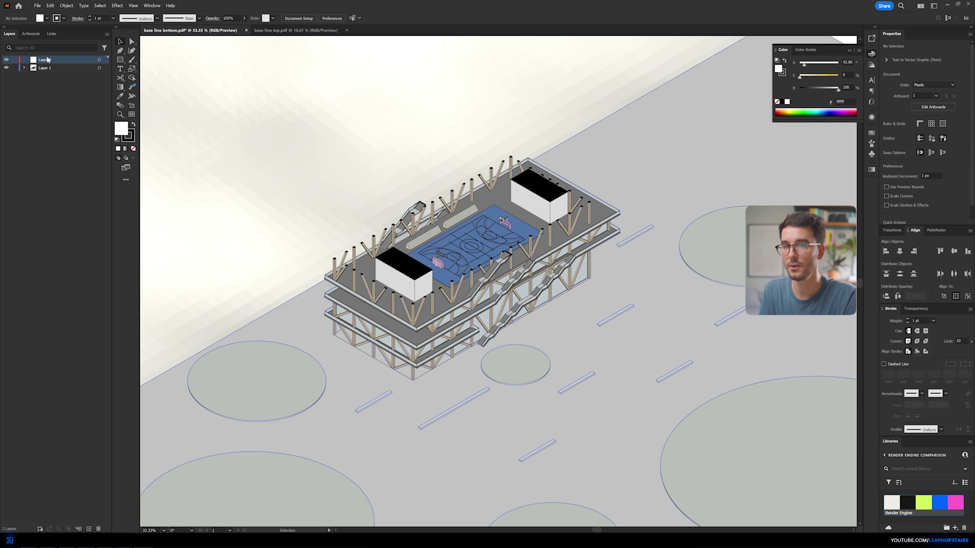
pyautogui.click(50, 5)
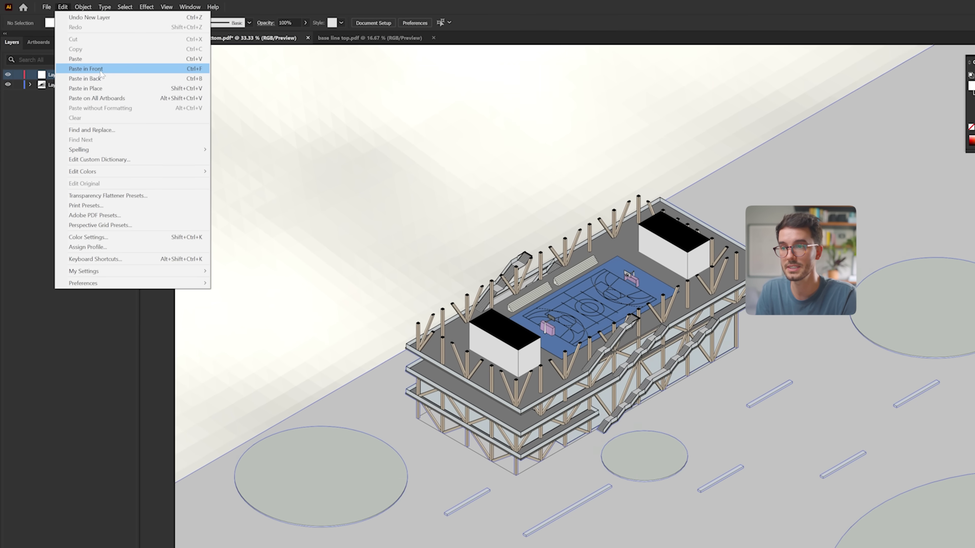
pyautogui.click(102, 69)
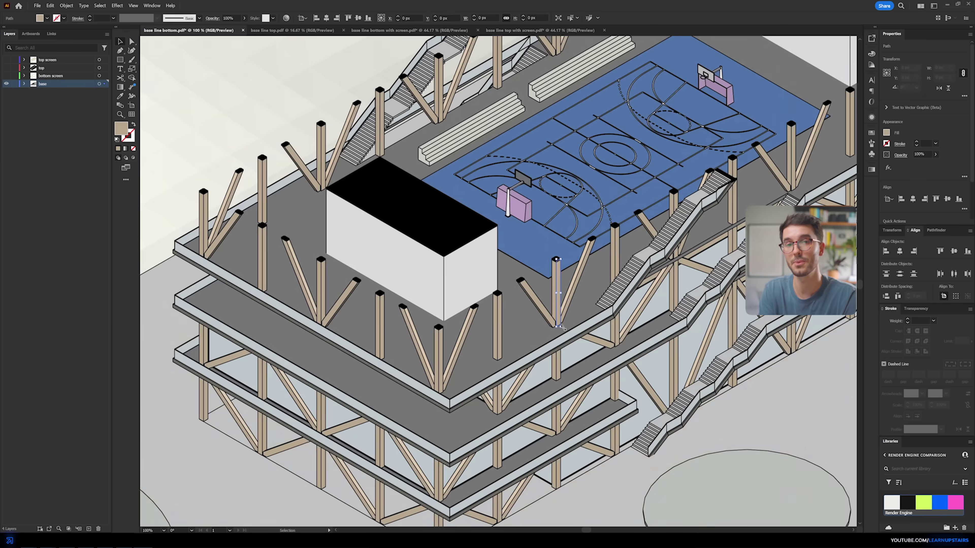
# Select every beige timber member using Select > Same > Fill Color
pyautogui.click(100, 5)
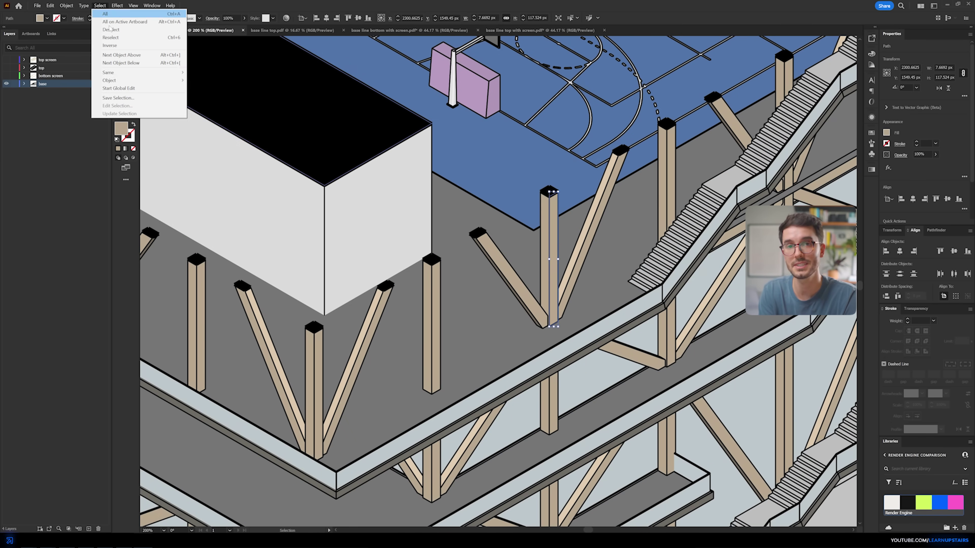
pyautogui.moveTo(108, 72)
pyautogui.click(235, 117)
pyautogui.hotkey('ctrl', '-')
pyautogui.hotkey('ctrl', '-')
pyautogui.hotkey('ctrl', '-')
pyautogui.hotkey('ctrl', '-')
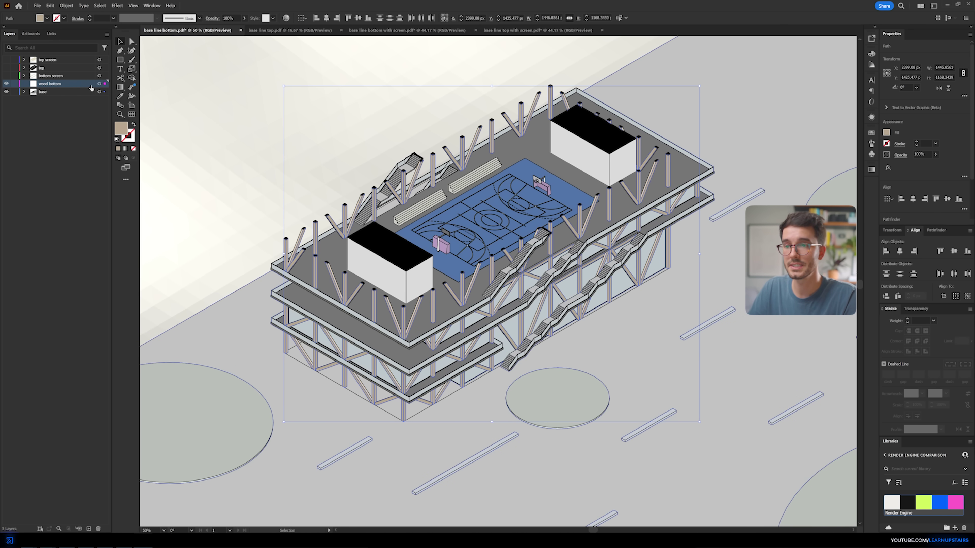
pyautogui.hotkey('ctrl', '-')
pyautogui.hotkey('ctrl', 'shift', 'a')
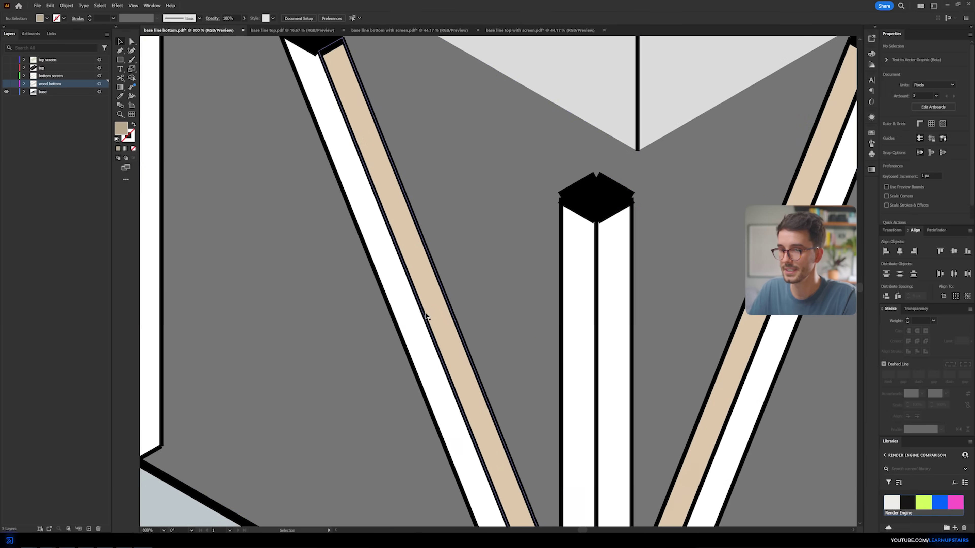
pyautogui.click(101, 5)
pyautogui.moveTo(110, 73)
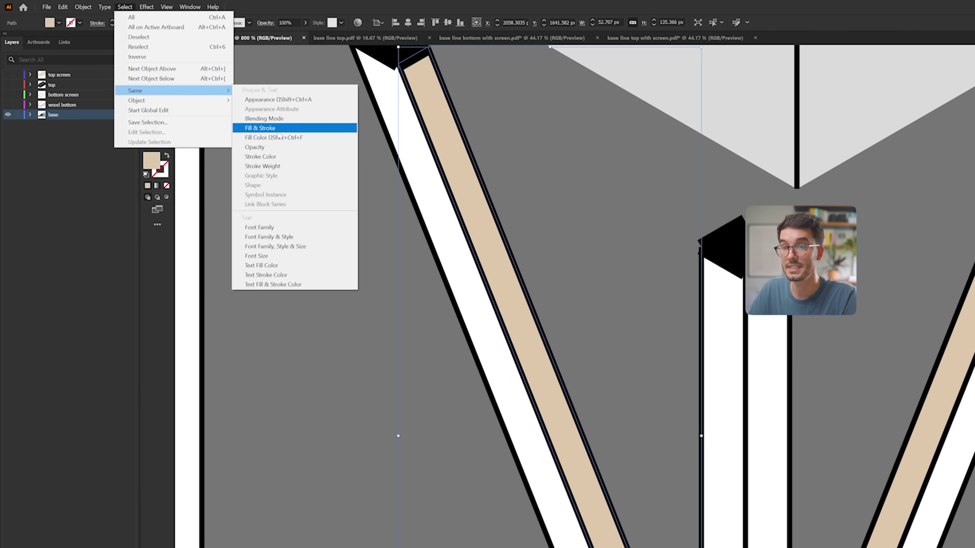
pyautogui.click(281, 138)
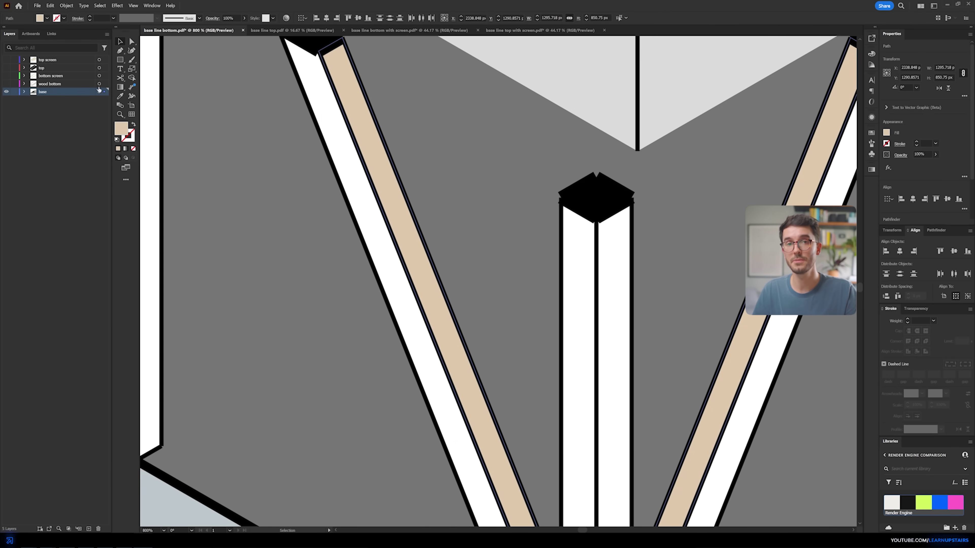
# Select objects with the same fill colour, then clear the selection
pyautogui.press('Delete')
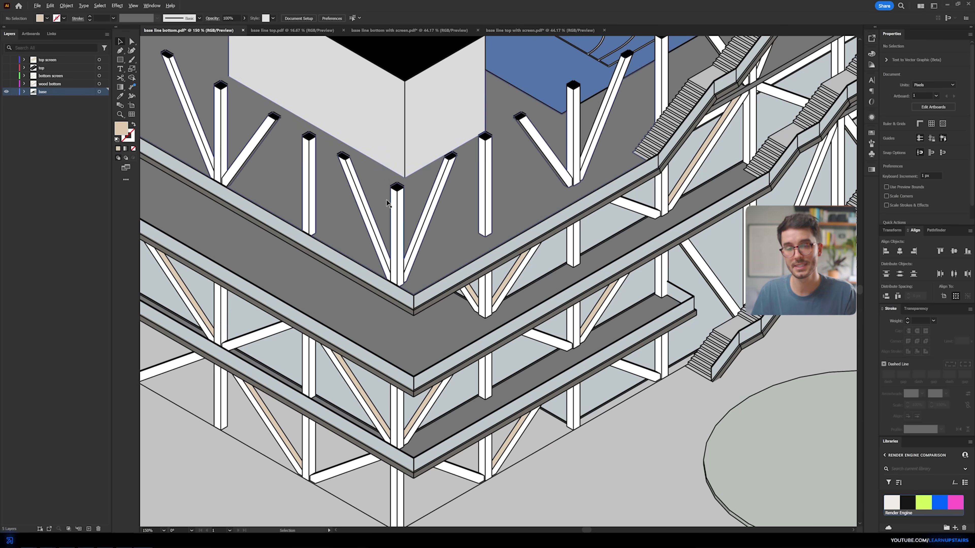
pyautogui.hotkey('ctrl', '+')
pyautogui.hotkey('ctrl', '+')
pyautogui.hotkey('ctrl', '+')
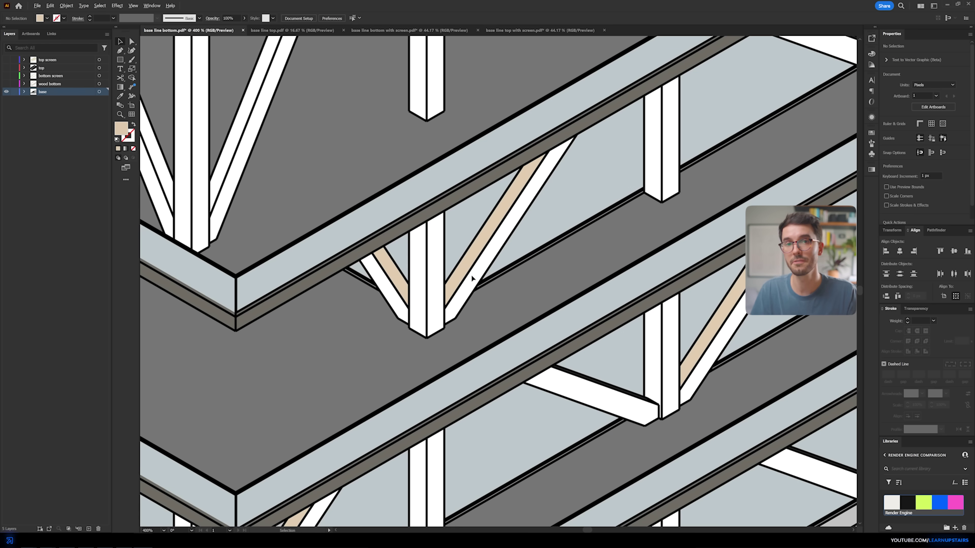
pyautogui.click(99, 5)
pyautogui.moveTo(109, 72)
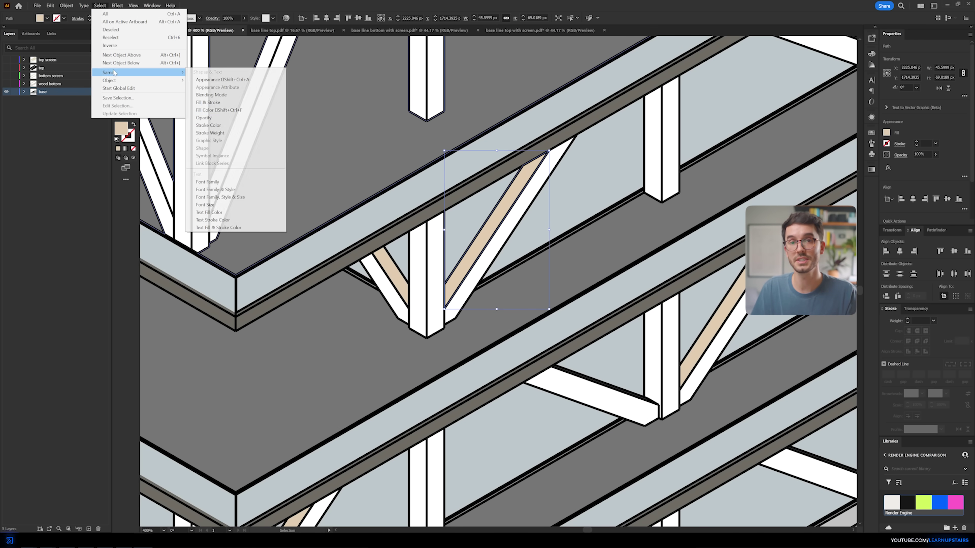
pyautogui.click(220, 110)
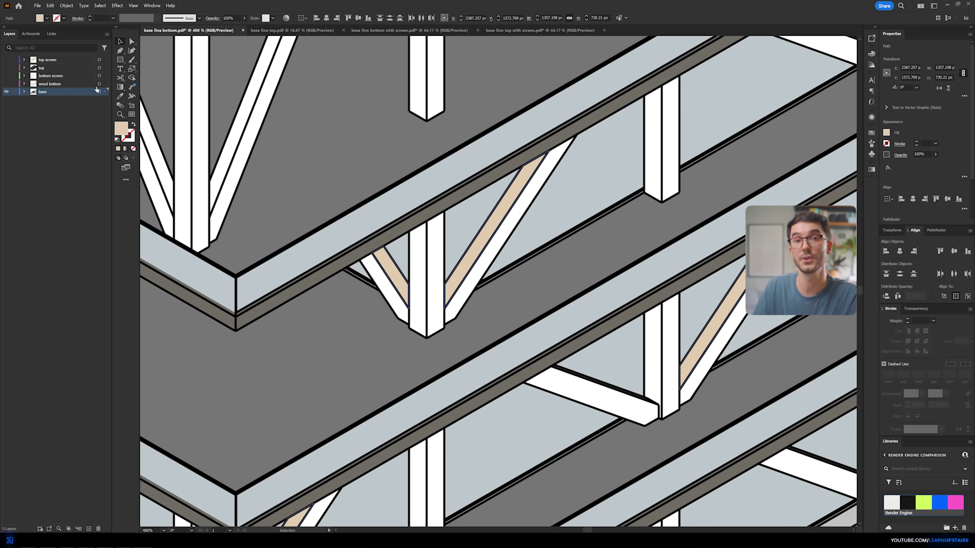
pyautogui.hotkey('ctrl', 'shift', 'a')
pyautogui.scroll(-5, 347, 321)
pyautogui.scroll(5, 346, 320)
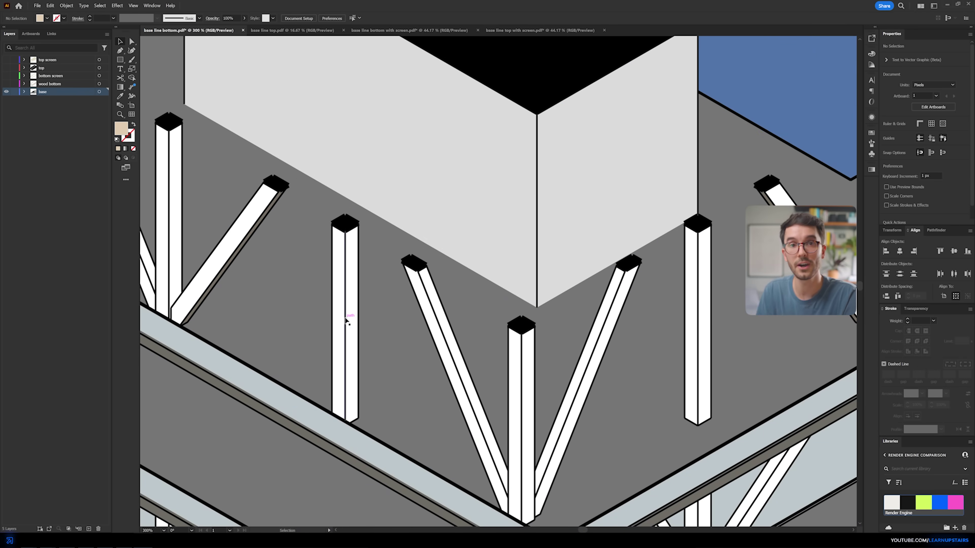
# Select all thin outline paths by Same Stroke Color and delete them
pyautogui.moveTo(348, 327); pyautogui.dragTo(348, 328)
pyautogui.click(100, 5)
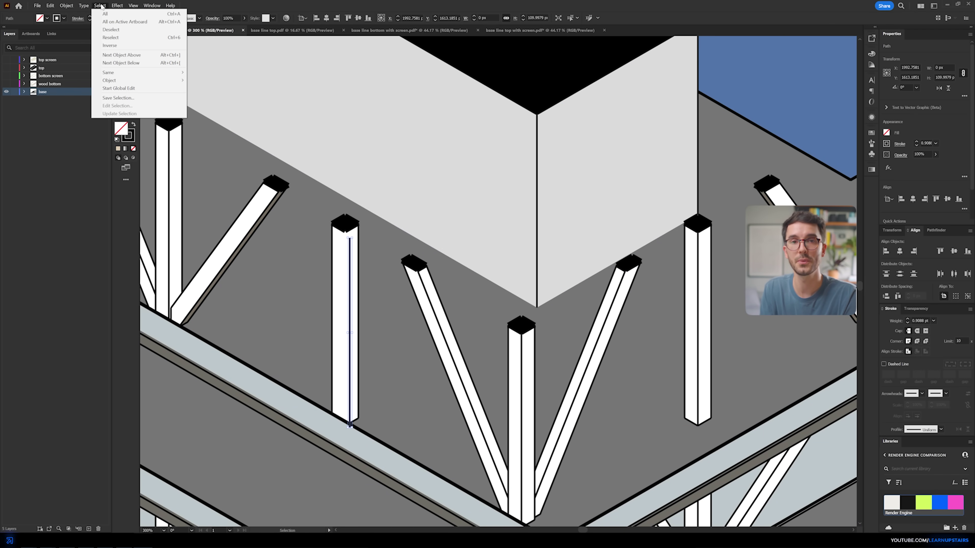
pyautogui.moveTo(121, 73)
pyautogui.click(230, 126)
pyautogui.scroll(-5, 479, 285)
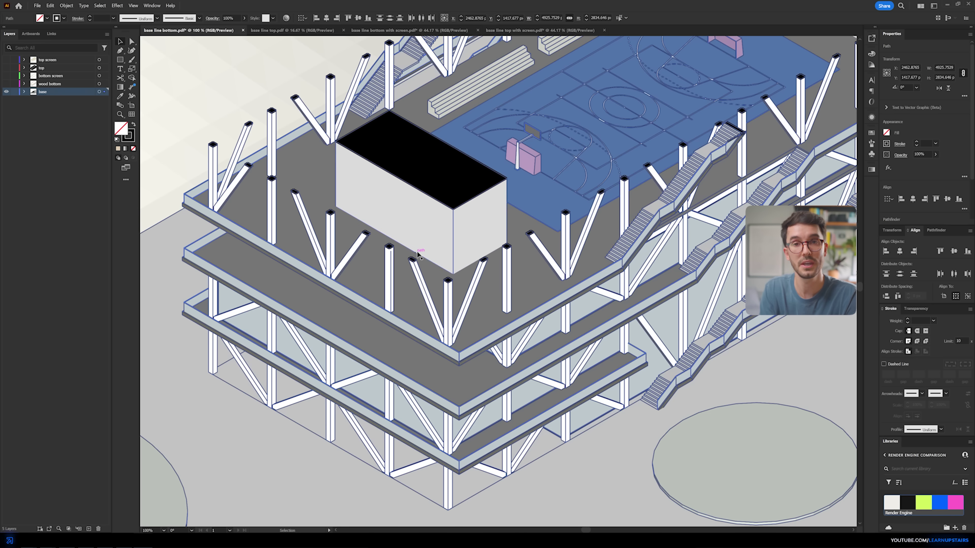
pyautogui.press('Delete')
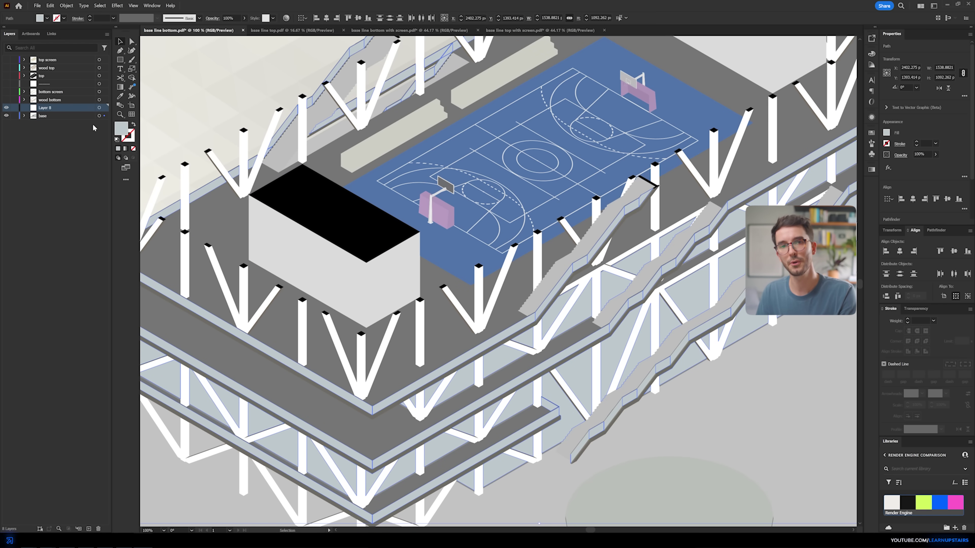
# Rename Layer 8 to 'glass bottom', move the glass panels onto it and hide it
pyautogui.doubleClick(58, 109)
pyautogui.write('glass bottom')
pyautogui.press('Return')
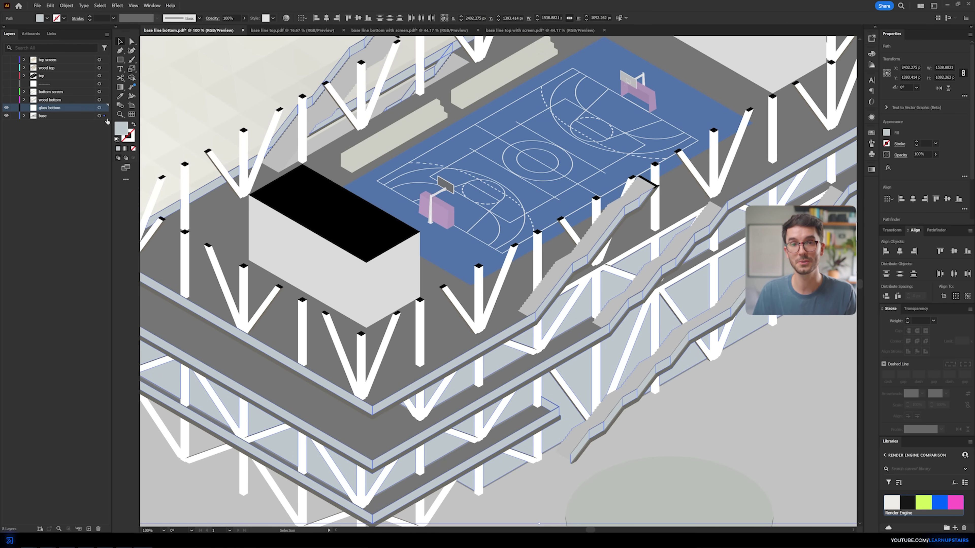
pyautogui.moveTo(107, 121); pyautogui.dragTo(104, 108)
pyautogui.click(7, 108)
pyautogui.scroll(-1, 418, 330)
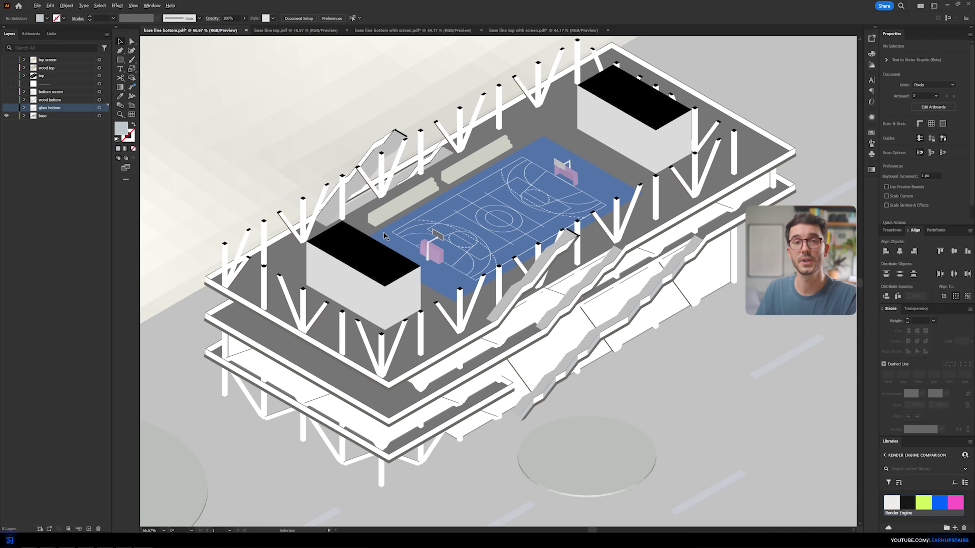
pyautogui.click(6, 75)
pyautogui.scroll(2, 107, 125)
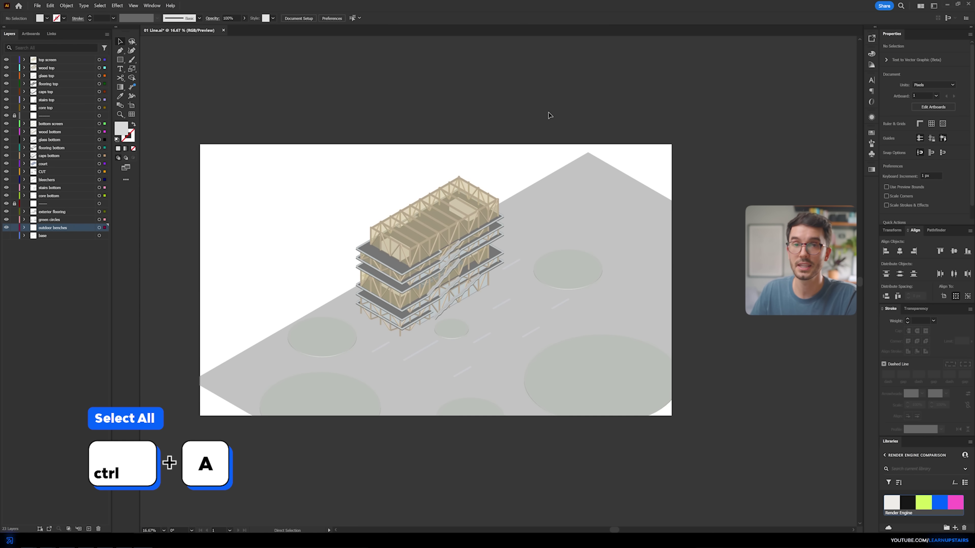
pyautogui.hotkey('ctrl', 'a')
pyautogui.press('d')
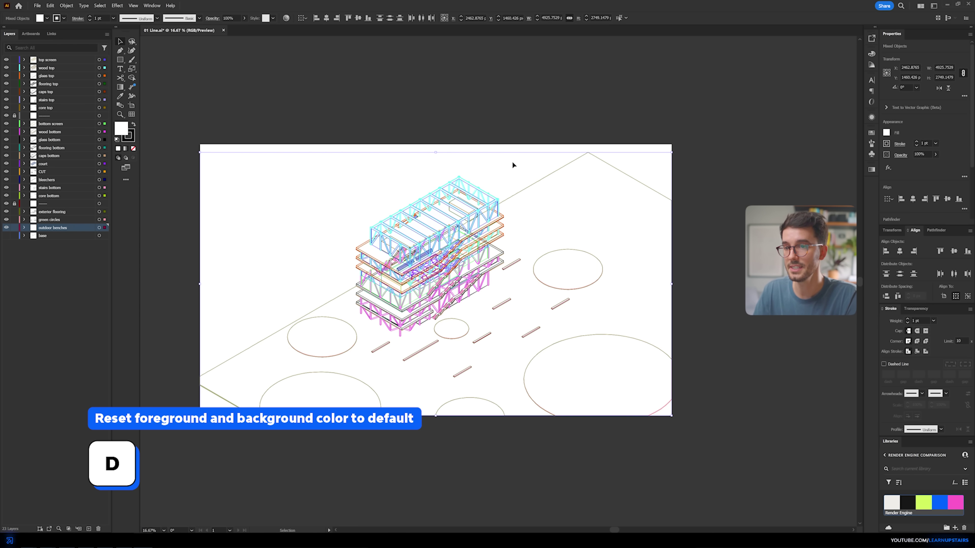
pyautogui.scroll(3, 431, 265)
pyautogui.scroll(-3, 431, 265)
pyautogui.hotkey('ctrl', 'shift', 'a')
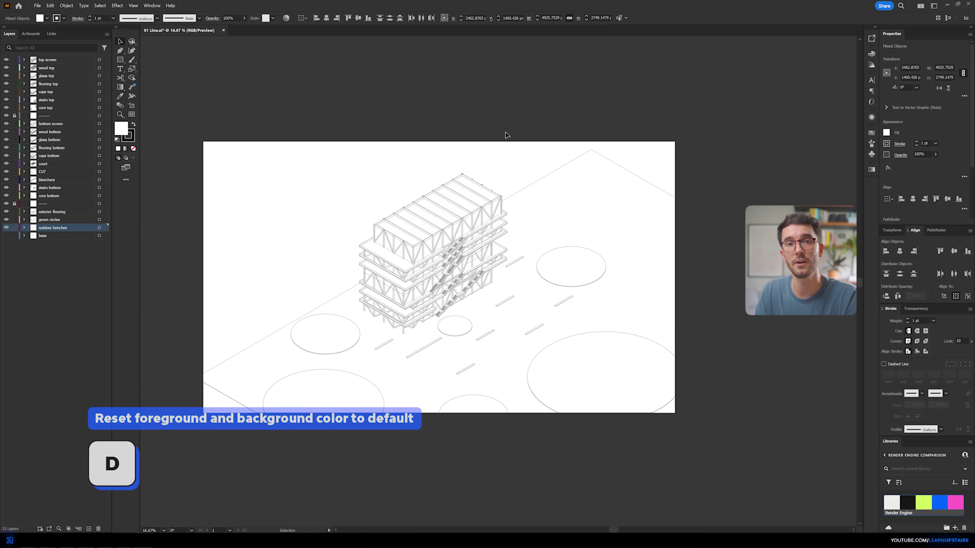
pyautogui.scroll(3, 509, 207)
pyautogui.scroll(-1, 508, 207)
pyautogui.moveTo(523, 158); pyautogui.dragTo(481, 212)
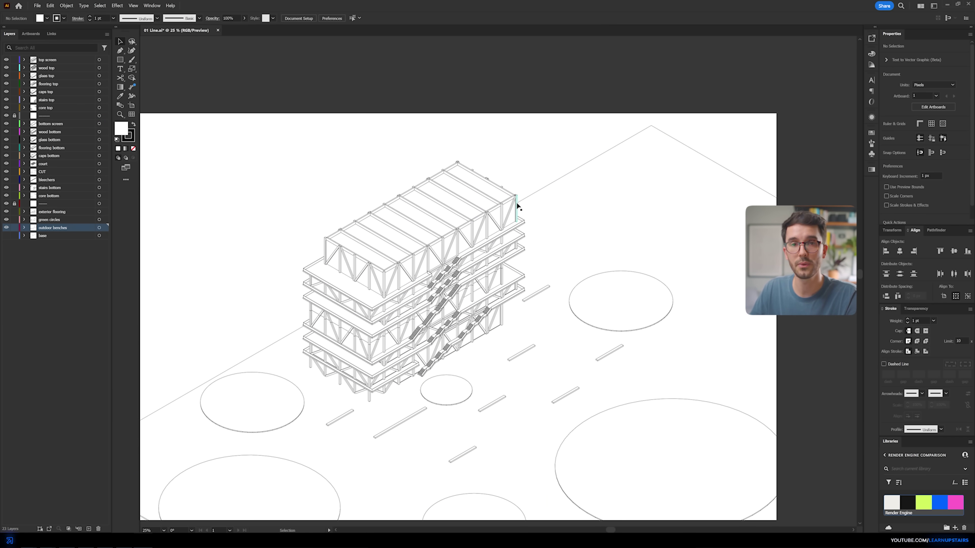
pyautogui.scroll(-1, 500, 146)
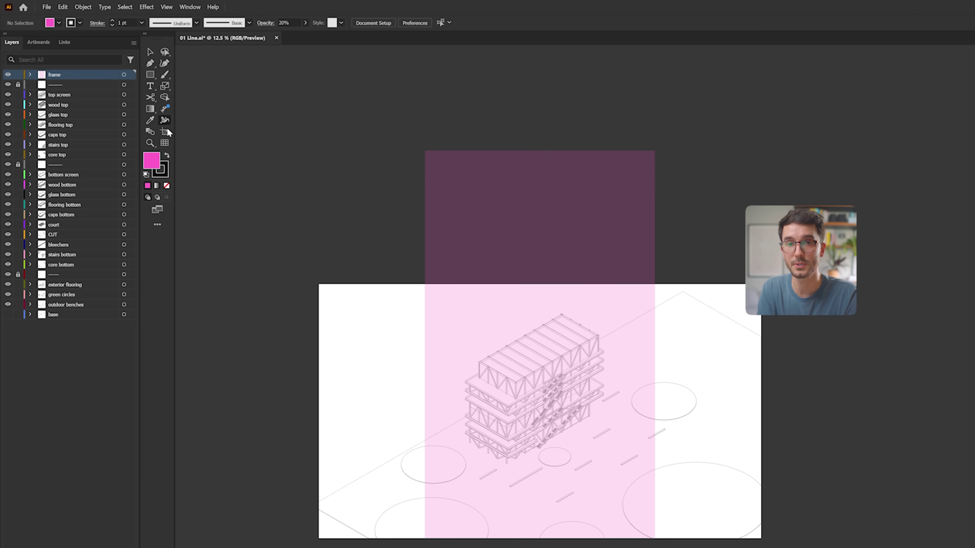
# With the Artboard tool, set width to 2560 px and drag the top edge up to 4320 px
pyautogui.click(167, 131)
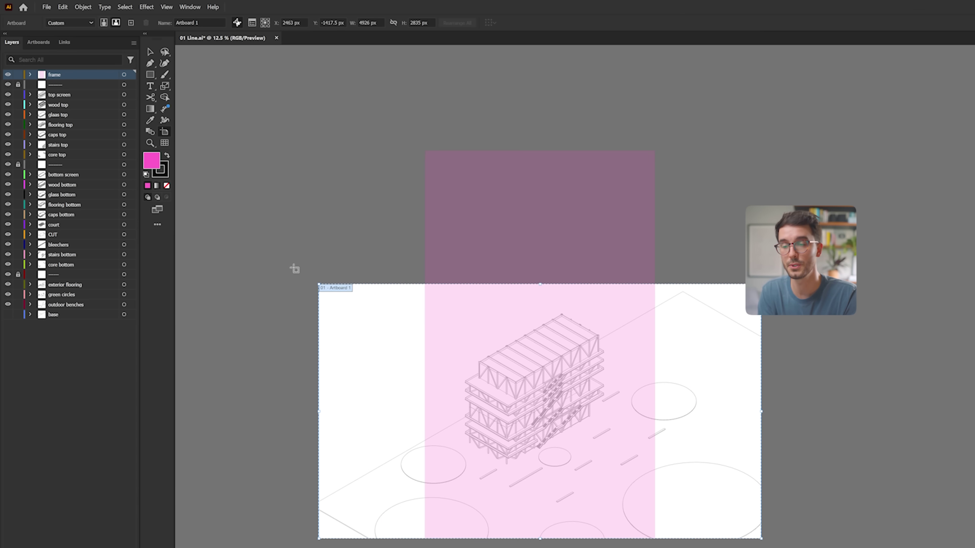
pyautogui.press('Return')
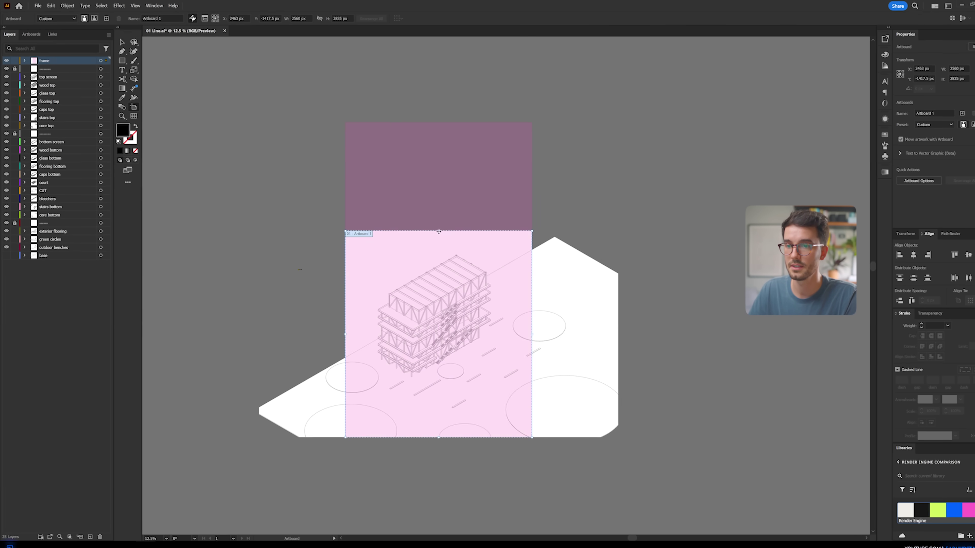
pyautogui.moveTo(562, 284); pyautogui.dragTo(563, 153)
pyautogui.moveTo(450, 121); pyautogui.dragTo(450, 121)
pyautogui.moveTo(499, 162); pyautogui.dragTo(463, 153)
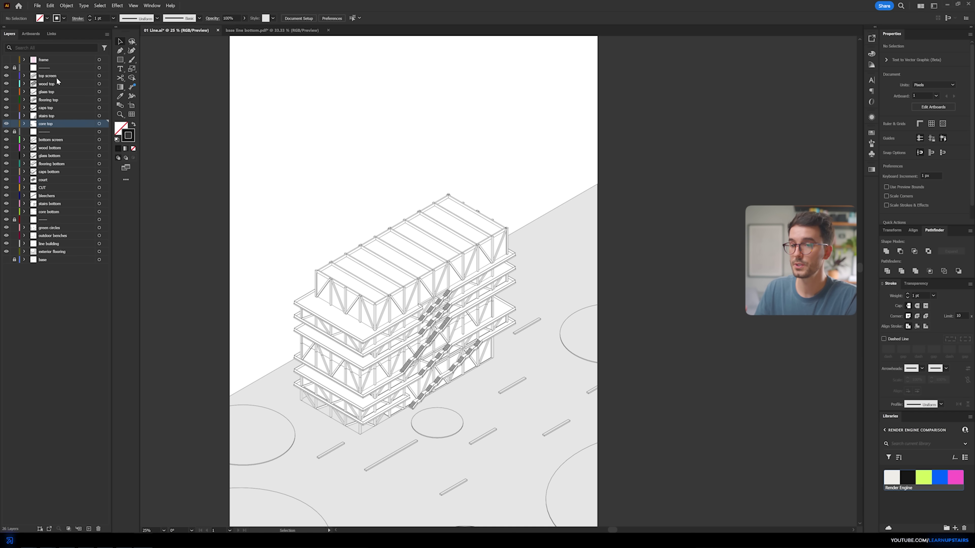
# Lift all upper-floor artwork 1000 px above the base (Vertical -1000 px)
pyautogui.keyDown('shift'); pyautogui.click(43, 68); pyautogui.keyUp('shift')
pyautogui.hotkey('ctrl', 'a')
pyautogui.rightClick(441, 283)
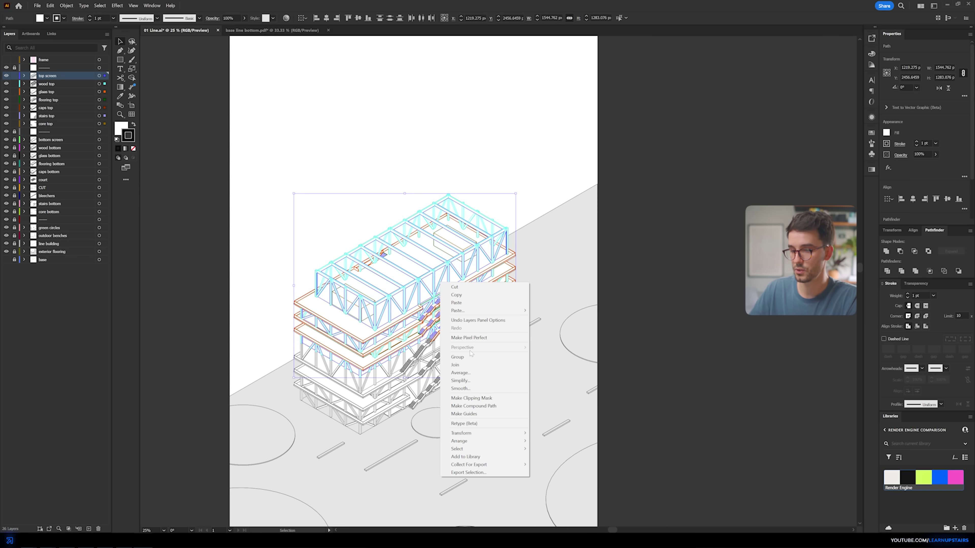
pyautogui.click(545, 442)
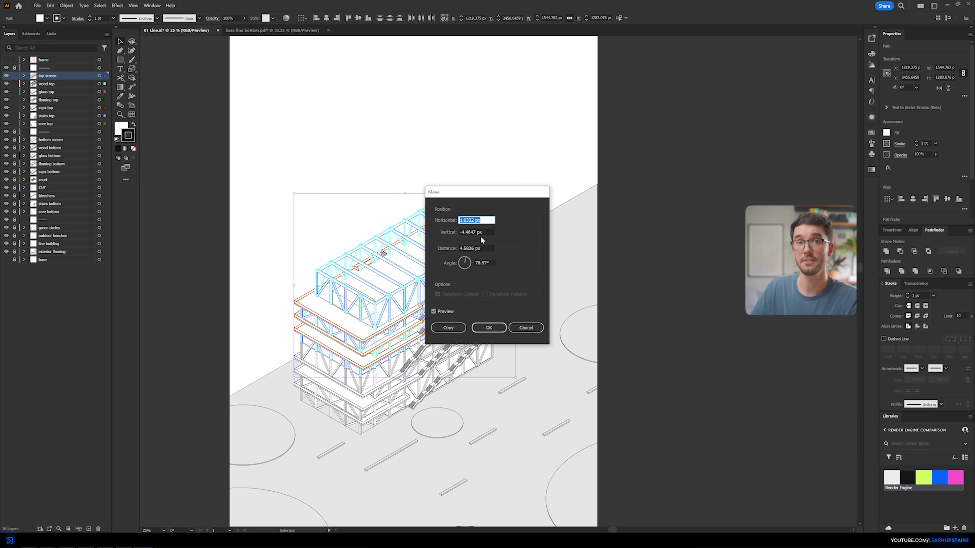
pyautogui.write('-100')
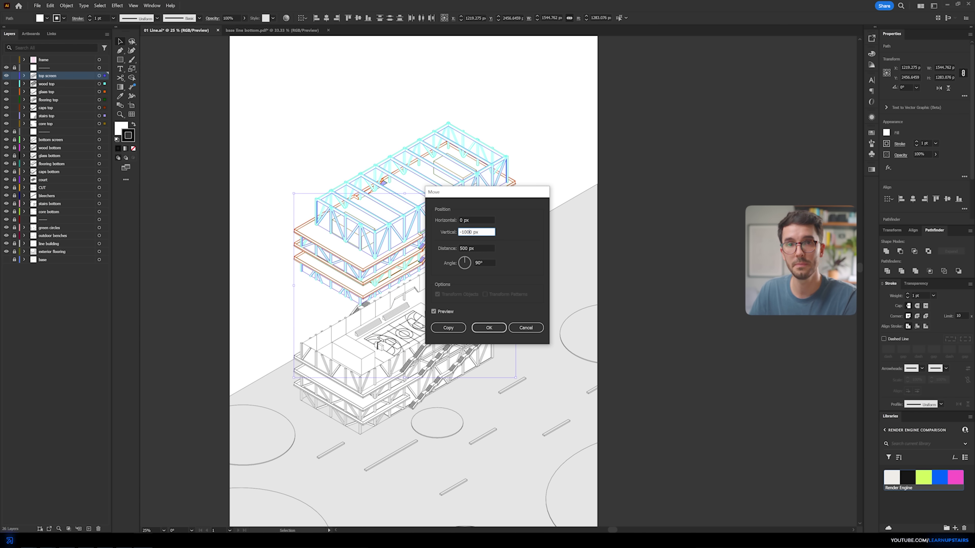
pyautogui.write('0')
pyautogui.press('Tab')
pyautogui.click(488, 328)
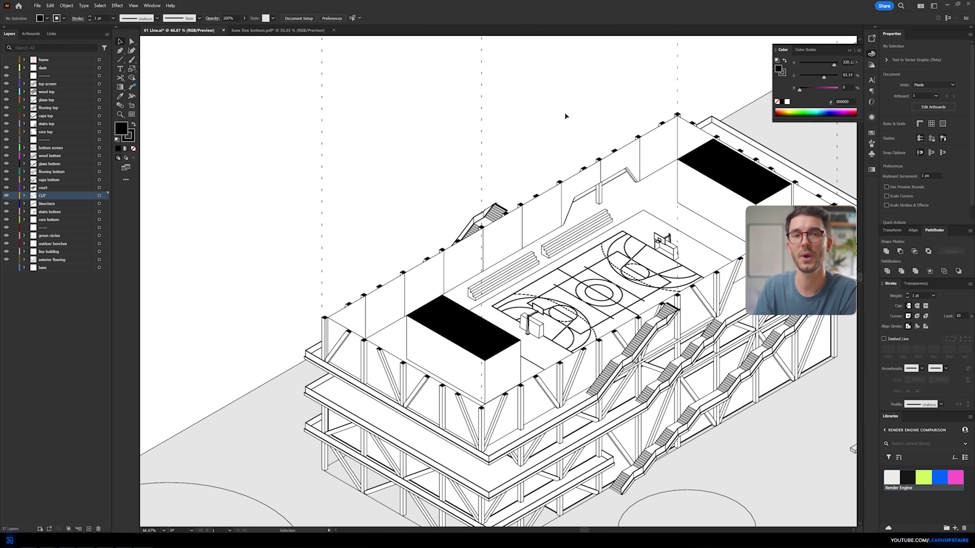
pyautogui.hotkey('ctrl', '-')
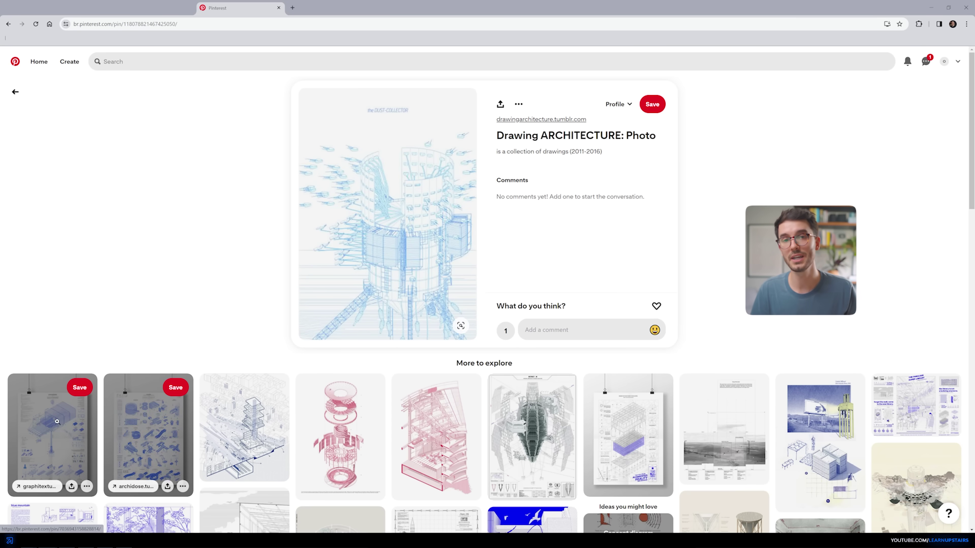
# Browse the Graphitexture and blue cube city pins until the RECONSTRUCTION exploded-diagram pin opens
pyautogui.click(72, 435)
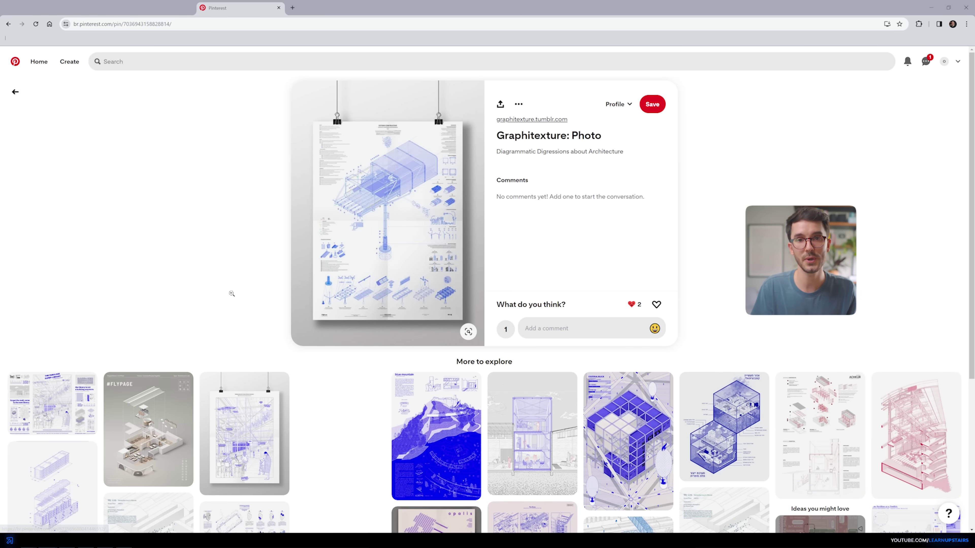
pyautogui.click(629, 426)
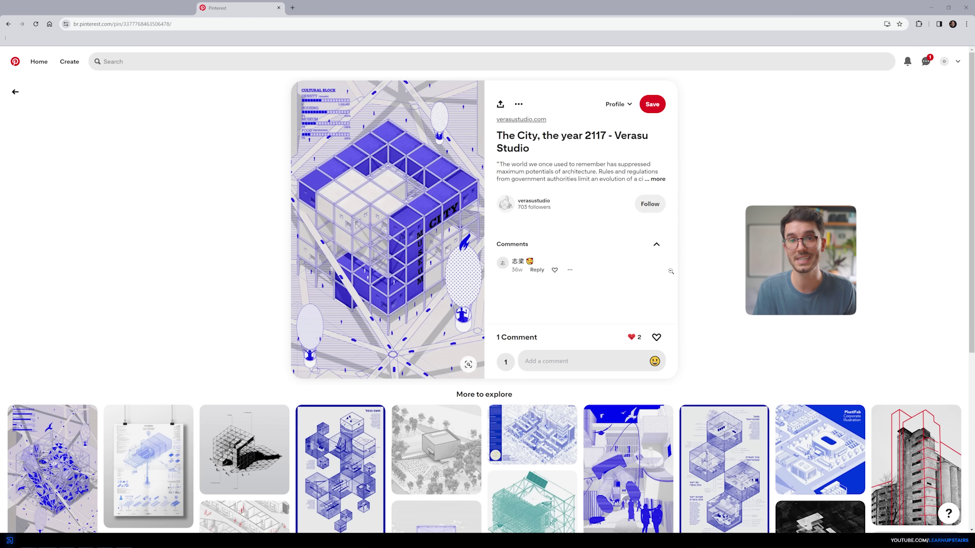
pyautogui.scroll(-10, 671, 272)
pyautogui.click(691, 276)
pyautogui.click(52, 441)
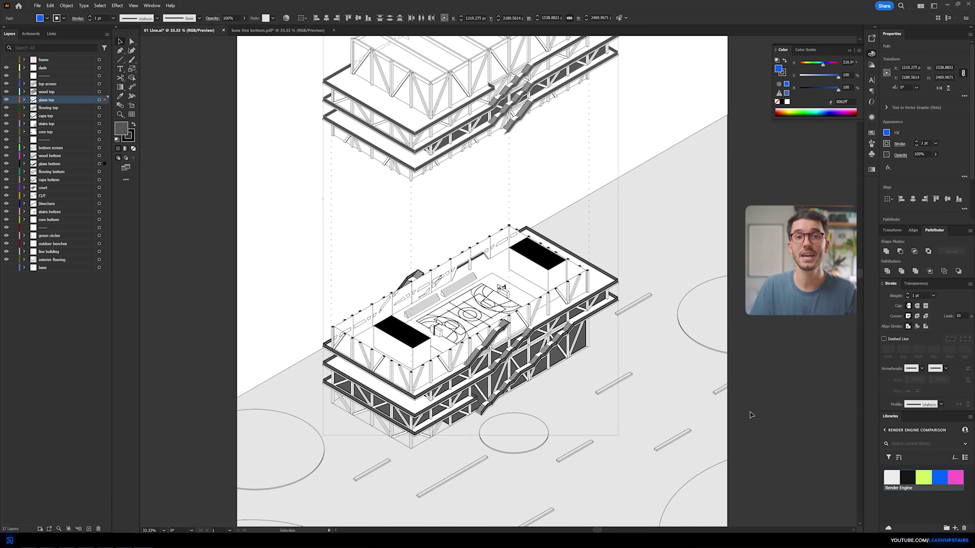
# Select all matching glass panels and recolour them from blue to grey
pyautogui.click(751, 414)
pyautogui.scroll(2, 751, 415)
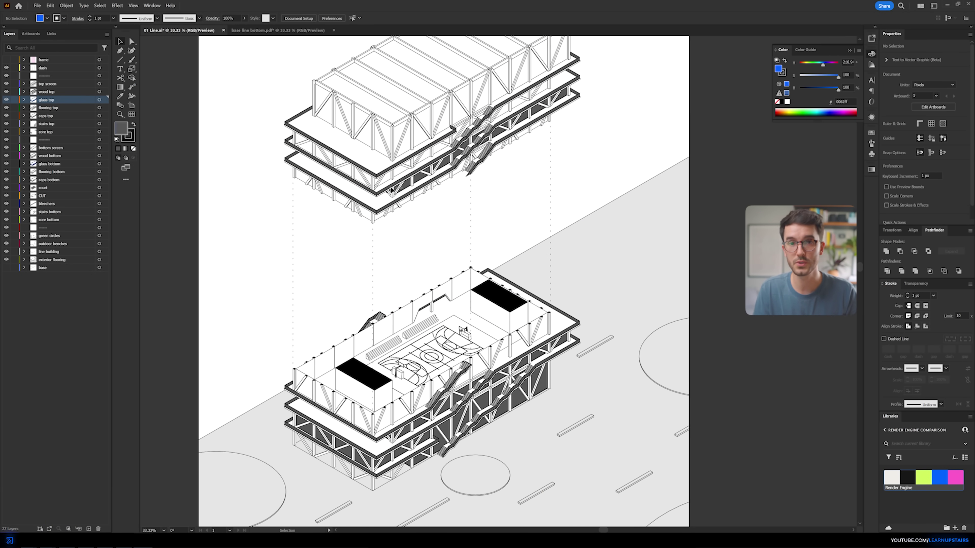
pyautogui.keyDown('ctrl'); pyautogui.click(408, 184); pyautogui.keyUp('ctrl')
pyautogui.hotkey('ctrl', 'alt', 'a')
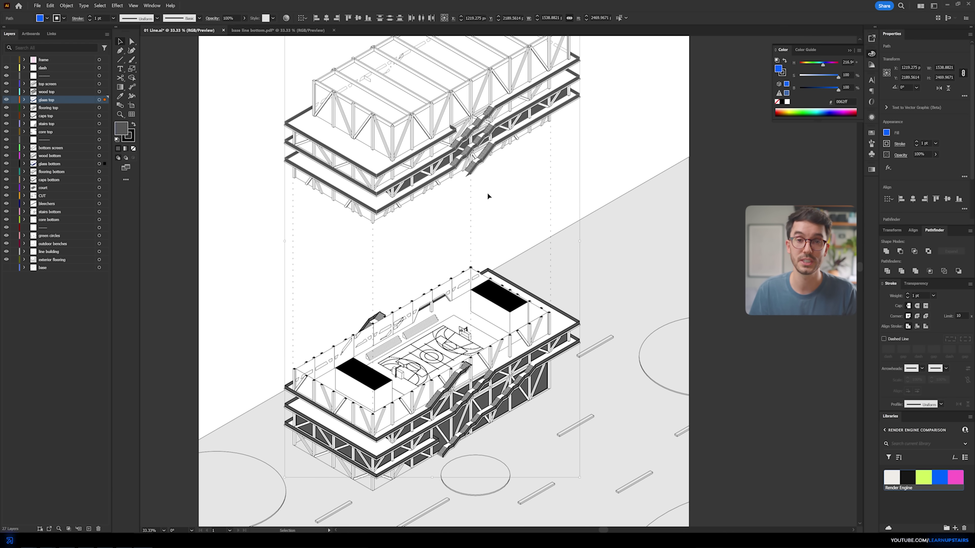
pyautogui.moveTo(838, 77)
pyautogui.mouseDown()
pyautogui.moveTo(799, 77)
pyautogui.moveTo(835, 89)
pyautogui.mouseUp()
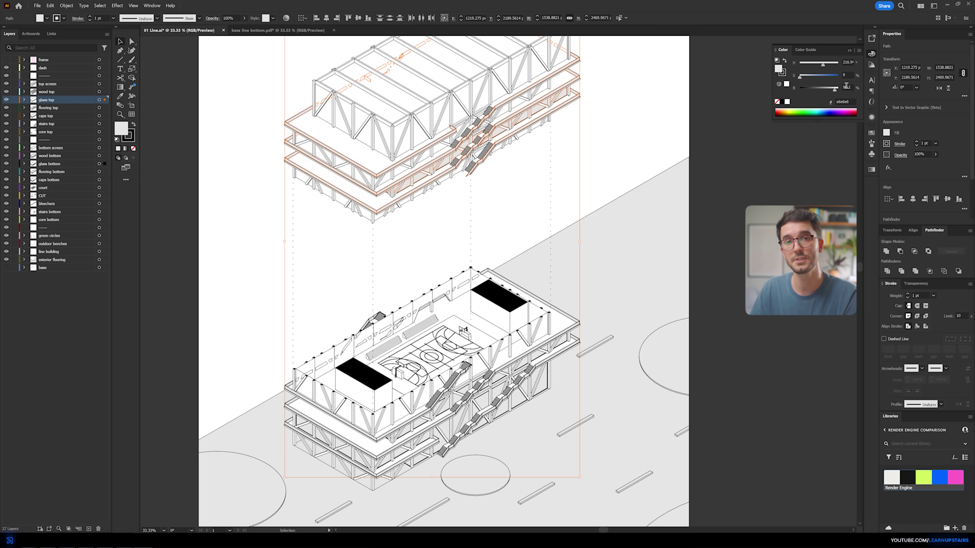
pyautogui.click(661, 120)
# Fill everything on the exterior flooring layer white (brightness 100)
pyautogui.moveTo(660, 120); pyautogui.dragTo(660, 111)
pyautogui.click(630, 164)
pyautogui.moveTo(633, 202); pyautogui.dragTo(675, 106)
pyautogui.click(105, 260)
pyautogui.write('100')
pyautogui.press('Return')
# Fill the flooring top and bottom layers a mid grey at 60% brightness
pyautogui.scroll(3, 370, 267)
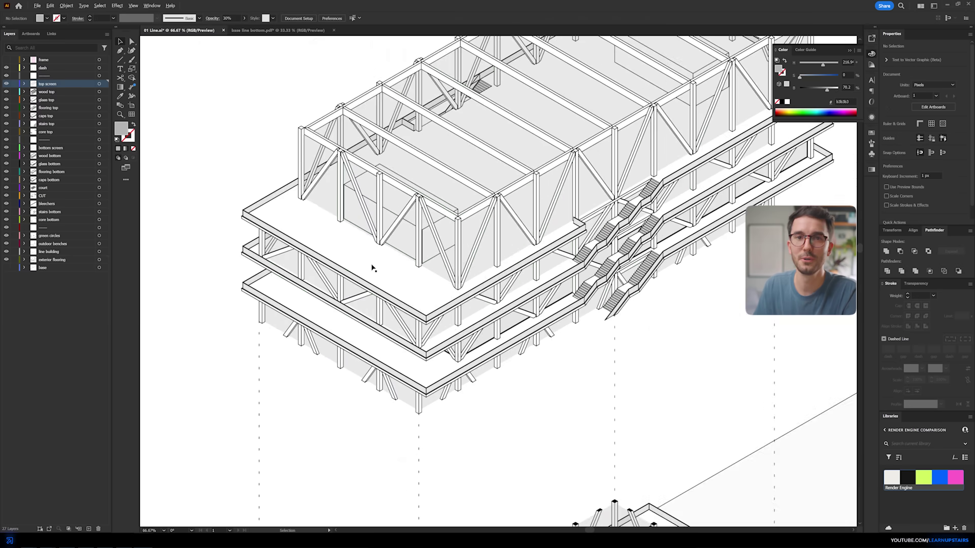
pyautogui.click(372, 267)
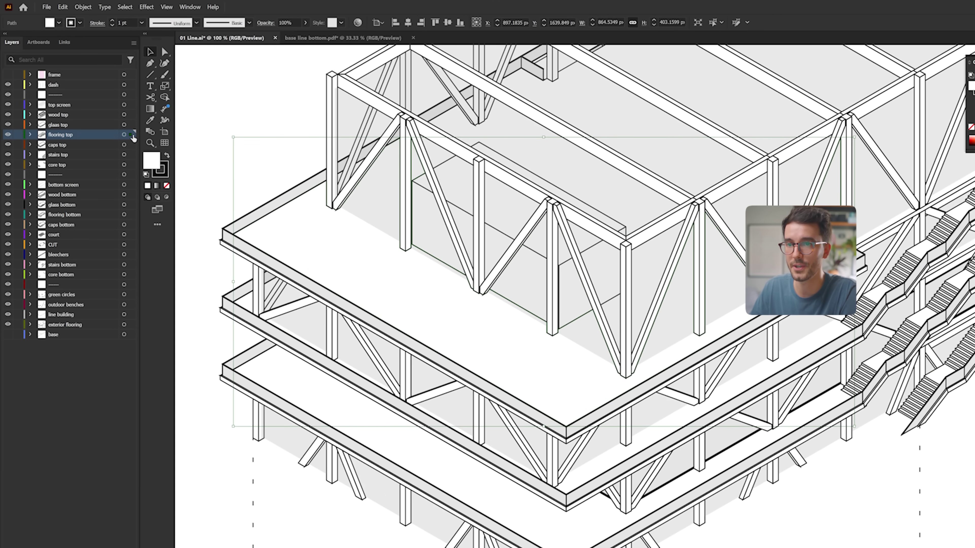
pyautogui.click(131, 134)
pyautogui.click(131, 215)
pyautogui.hotkey('ctrl', '0')
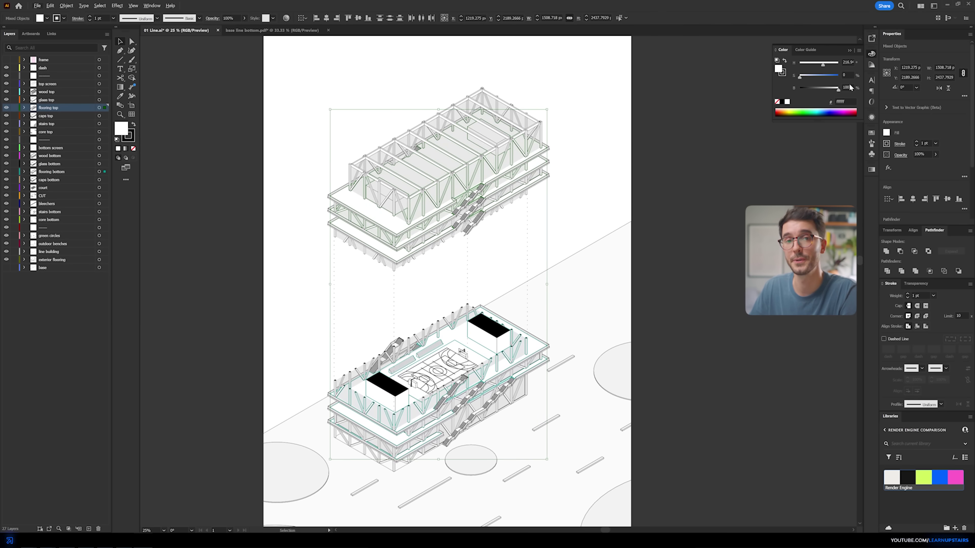
pyautogui.write('20')
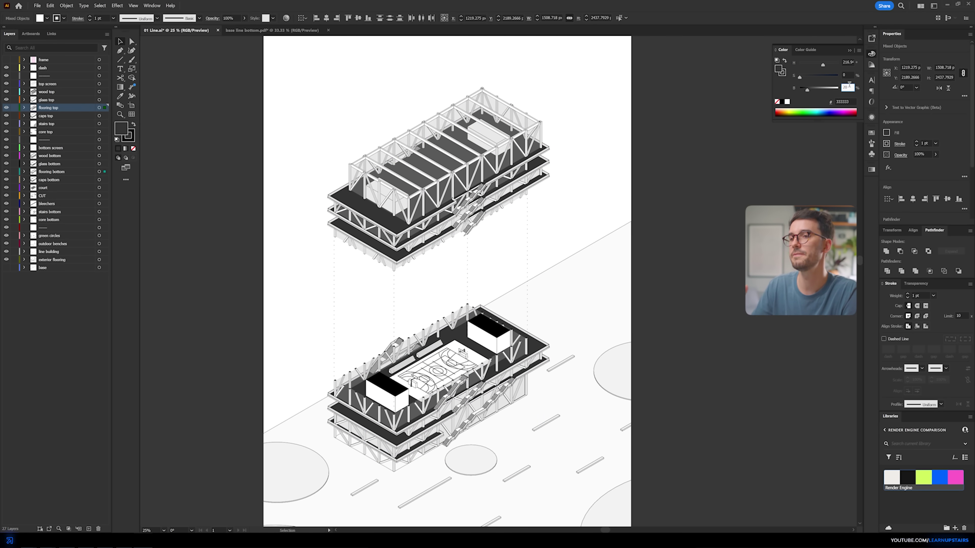
pyautogui.hotkey('shift', 'Up')
pyautogui.hotkey('shift', 'Up')
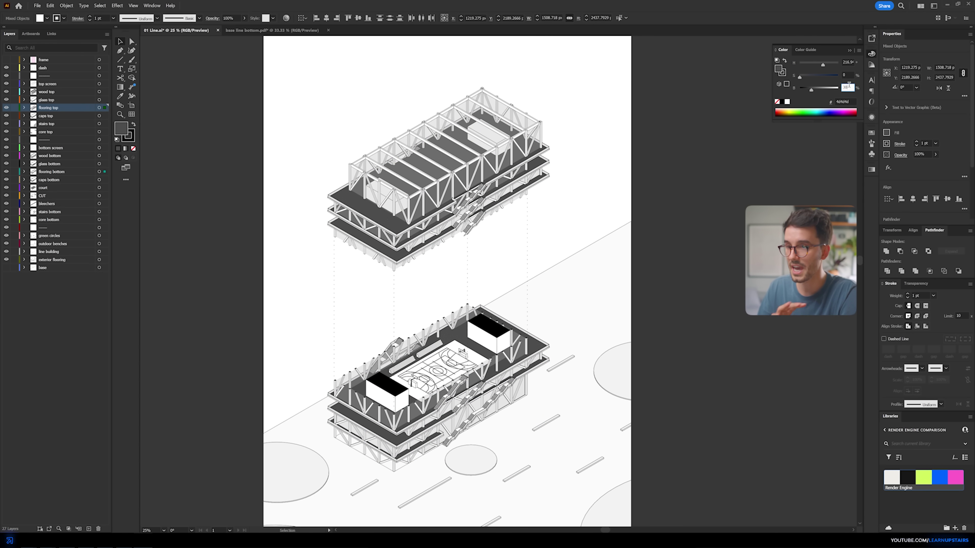
pyautogui.hotkey('shift', 'Up')
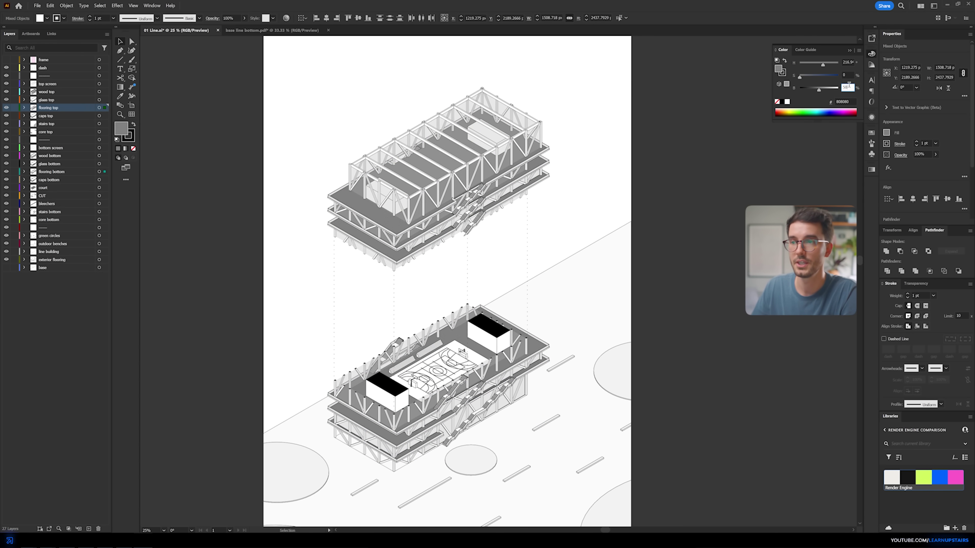
pyautogui.hotkey('shift', 'Up')
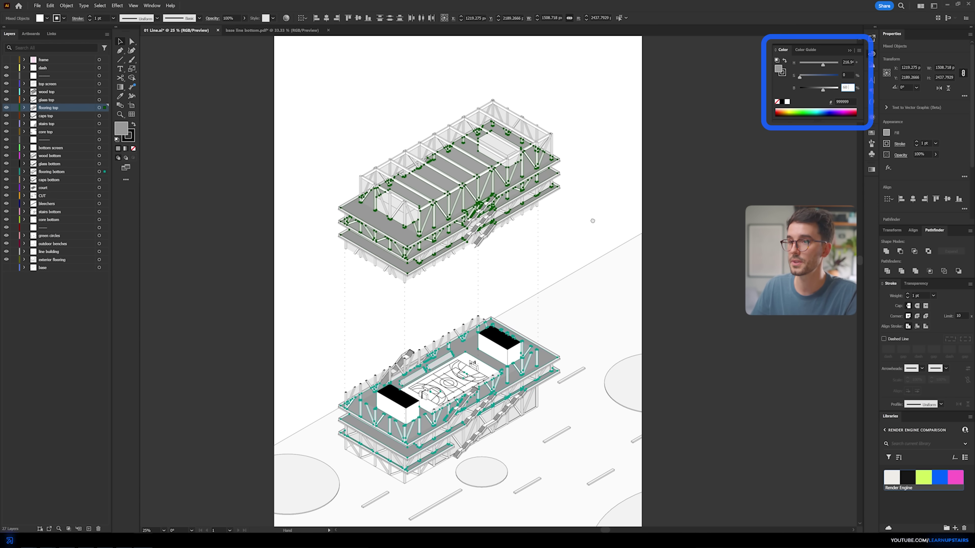
pyautogui.click(151, 5)
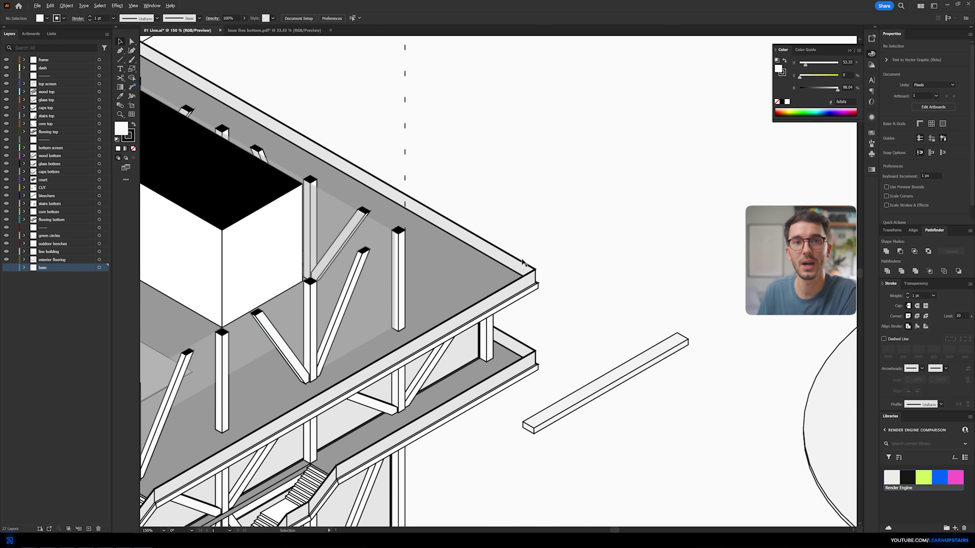
# Select all artwork and switch every stroke to Round Join
pyautogui.scroll(6, 522, 262)
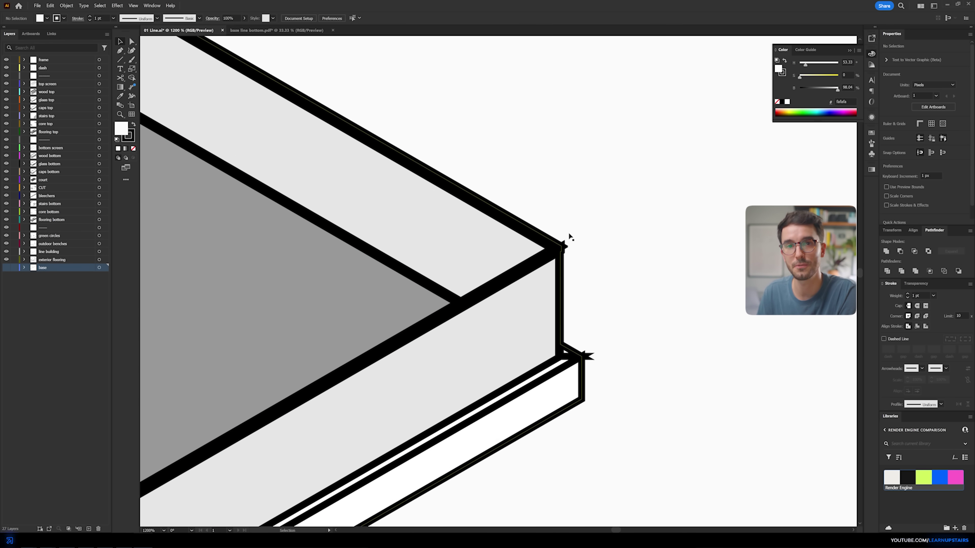
pyautogui.hotkey('ctrl', 'a')
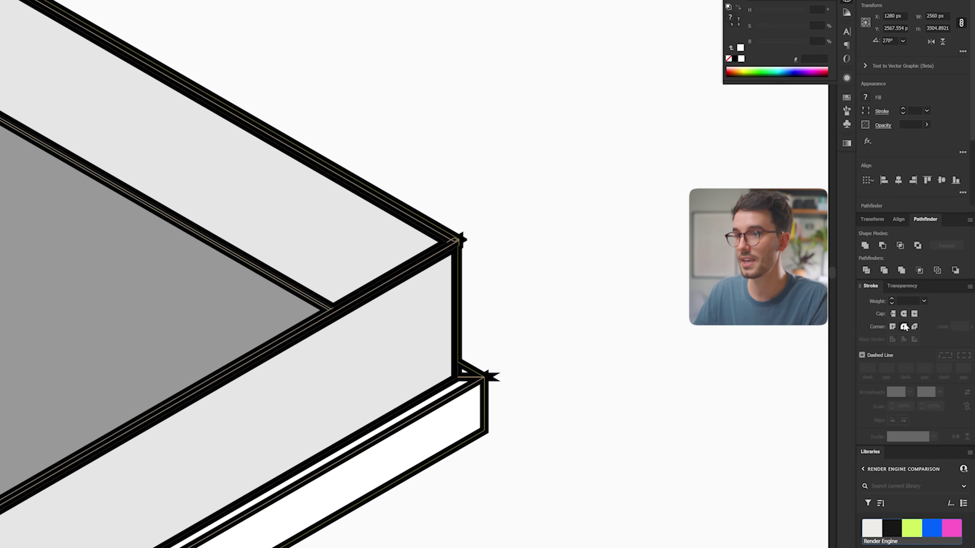
pyautogui.click(903, 327)
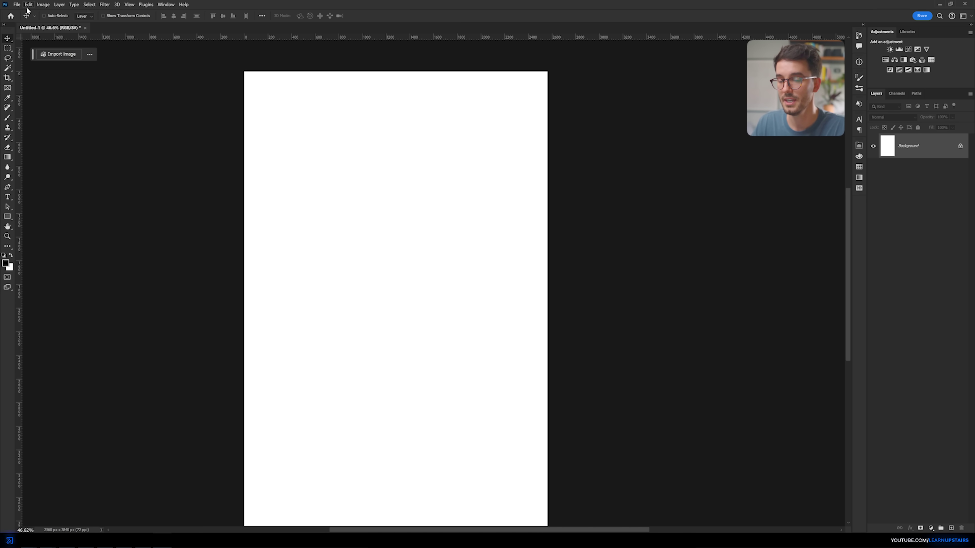
# Place the 01 Line drawing into Photoshop as a linked layer
pyautogui.click(17, 5)
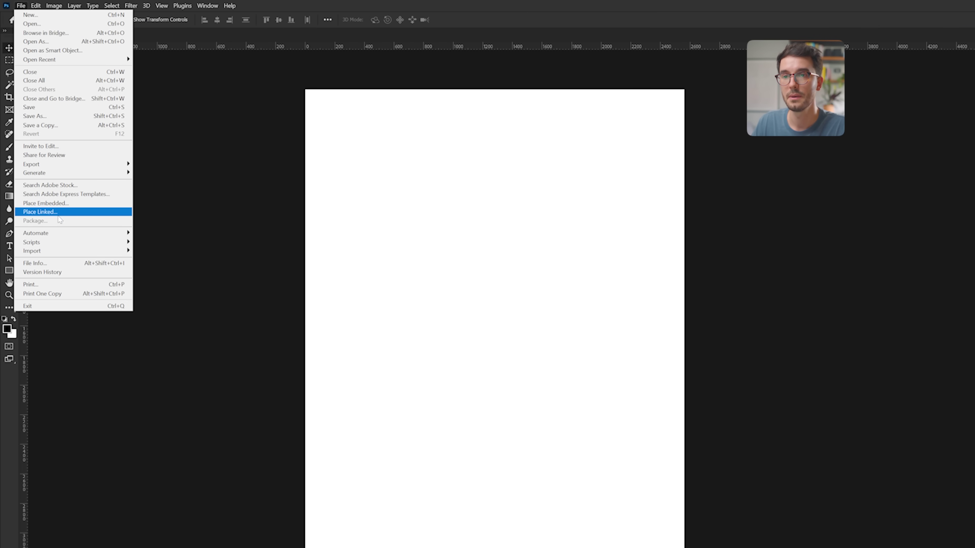
pyautogui.click(53, 214)
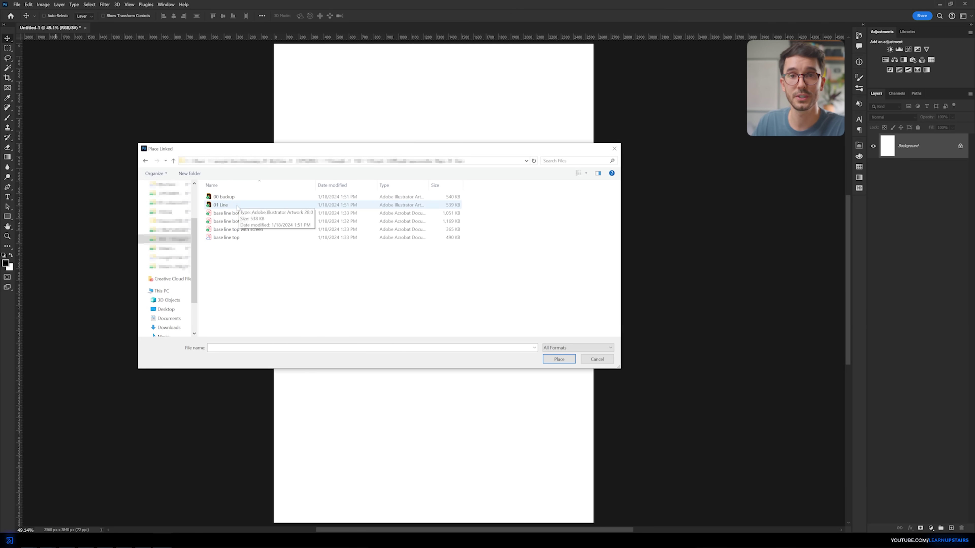
pyautogui.click(559, 359)
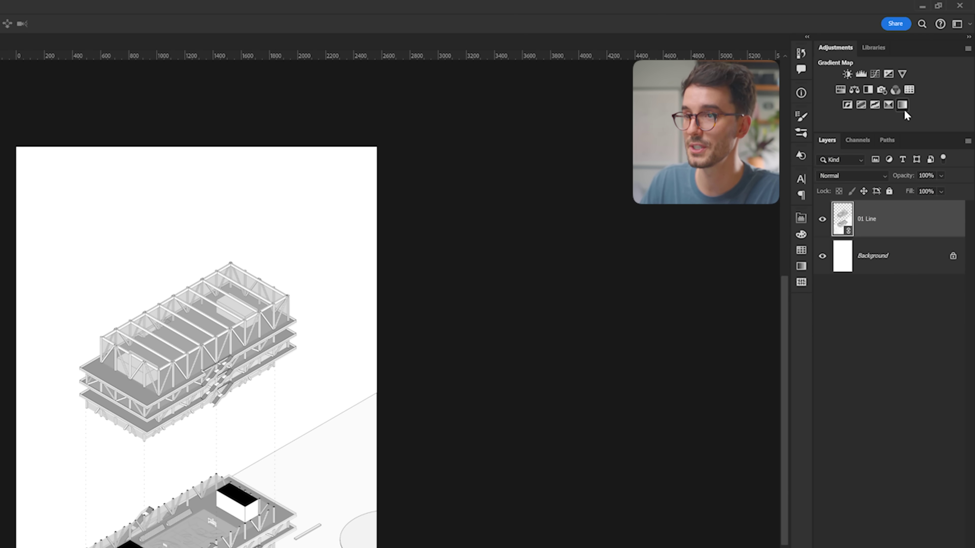
# Add a Gradient Map adjustment layer and bring up its Gradient Editor
pyautogui.click(903, 107)
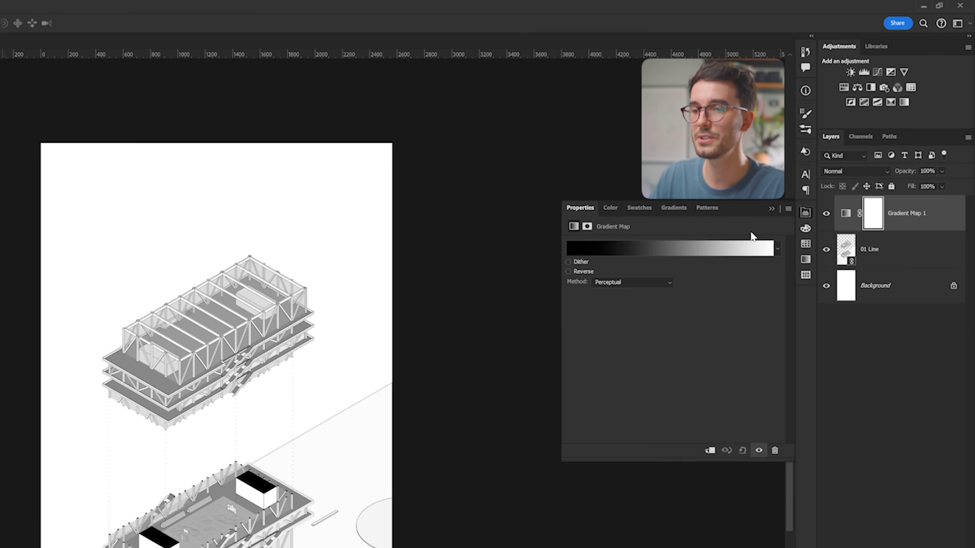
pyautogui.click(157, 4)
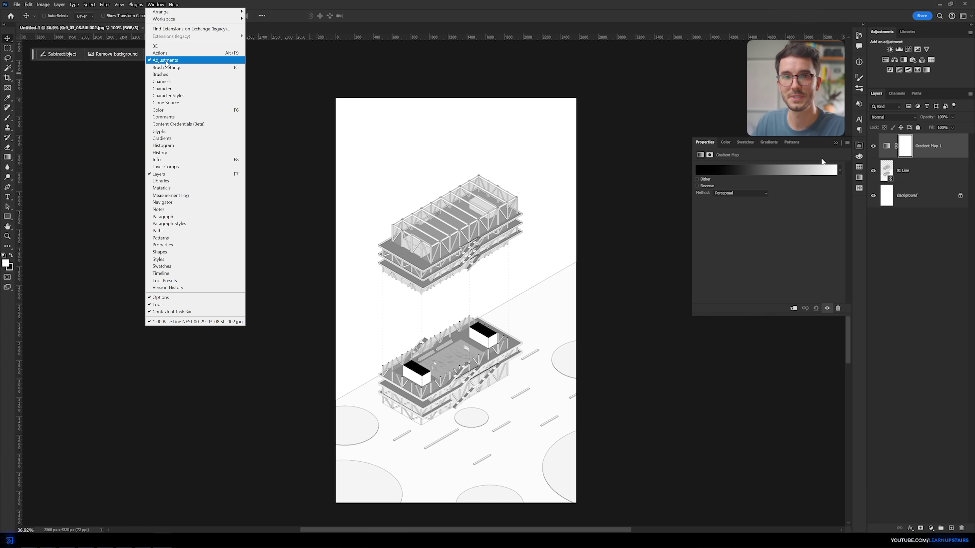
pyautogui.click(825, 162)
pyautogui.click(839, 170)
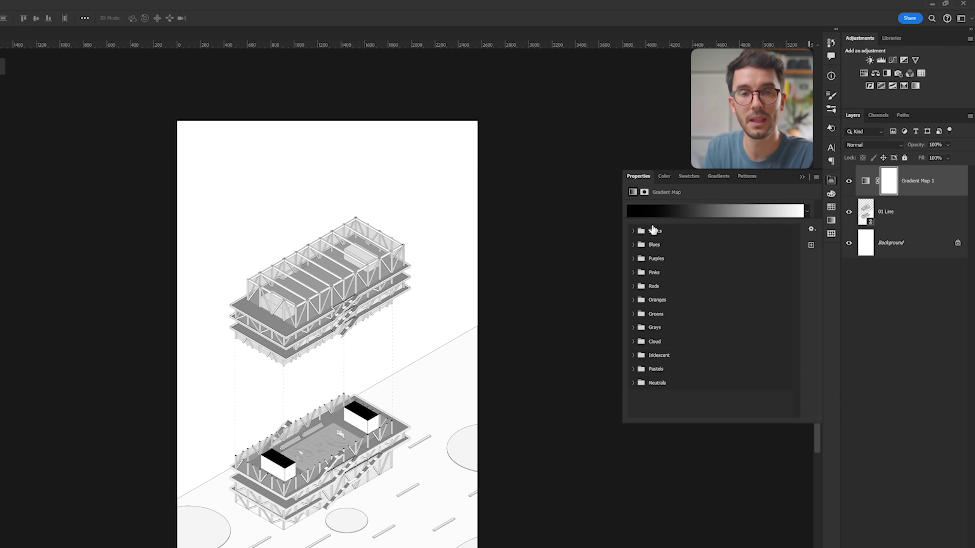
pyautogui.click(810, 177)
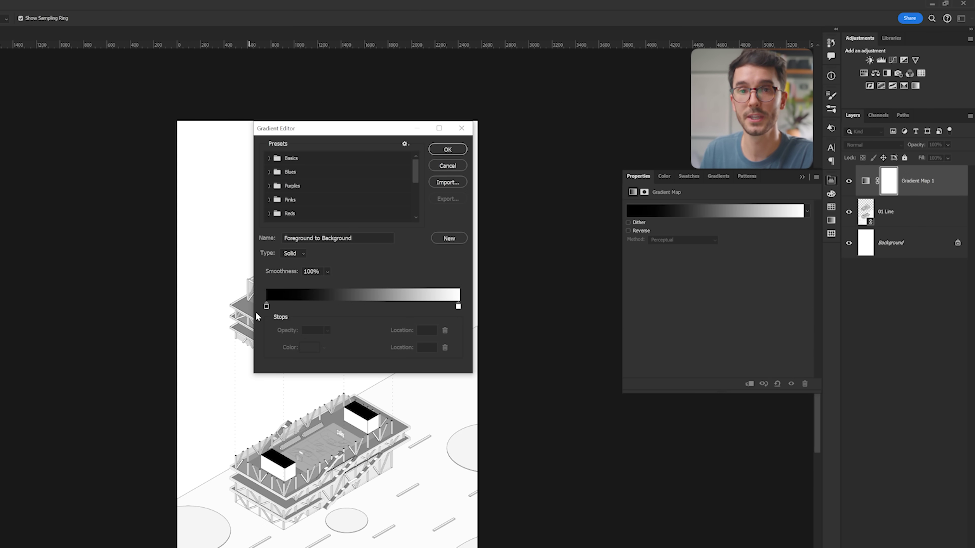
# Set the gradient's dark end stop to bright blue #0062ff
pyautogui.click(266, 306)
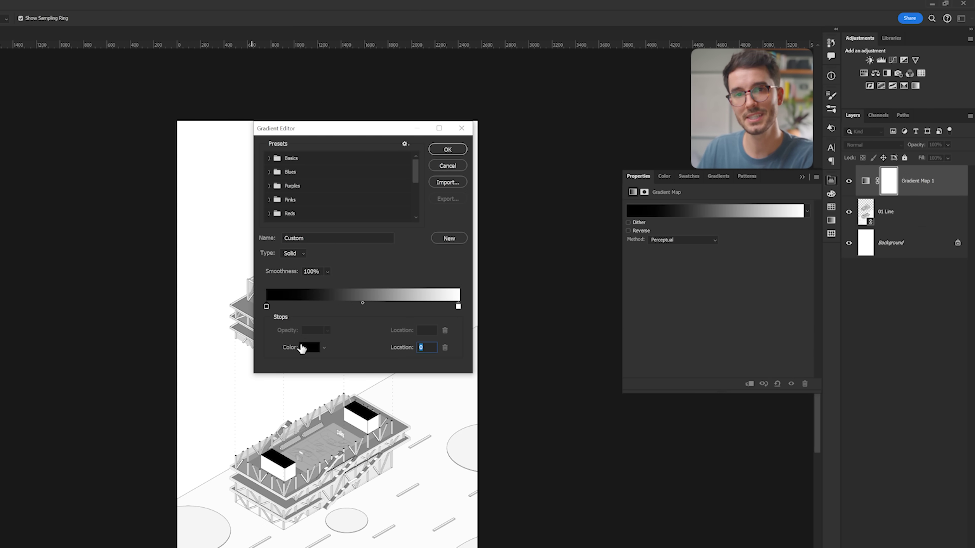
pyautogui.click(309, 347)
pyautogui.moveTo(622, 247); pyautogui.dragTo(624, 224)
pyautogui.moveTo(598, 191); pyautogui.dragTo(605, 172)
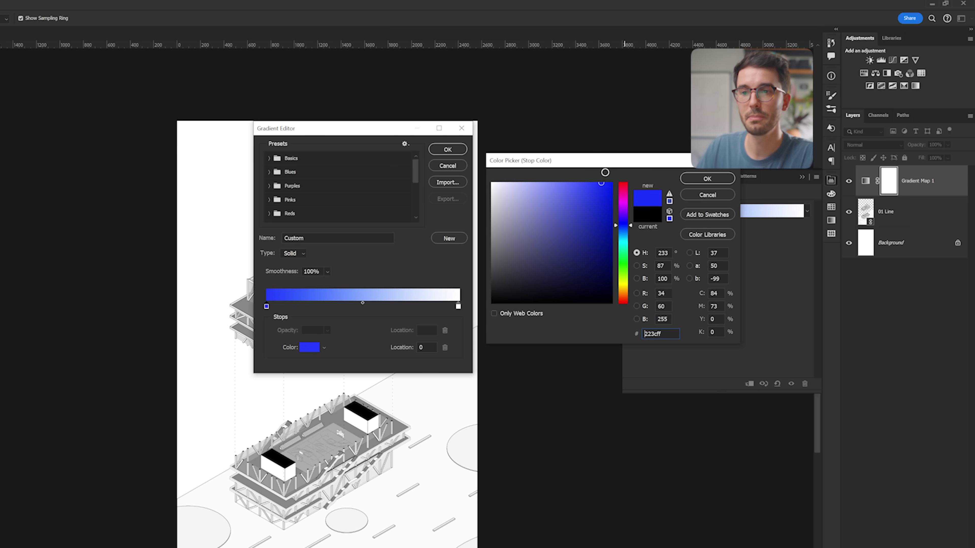
pyautogui.click(699, 177)
pyautogui.click(309, 348)
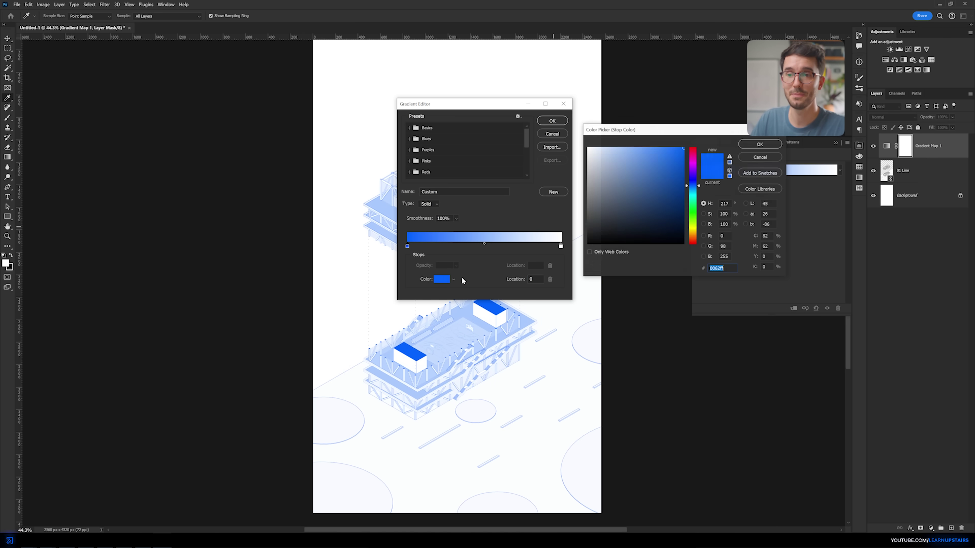
pyautogui.click(695, 228)
pyautogui.moveTo(693, 223); pyautogui.dragTo(696, 240)
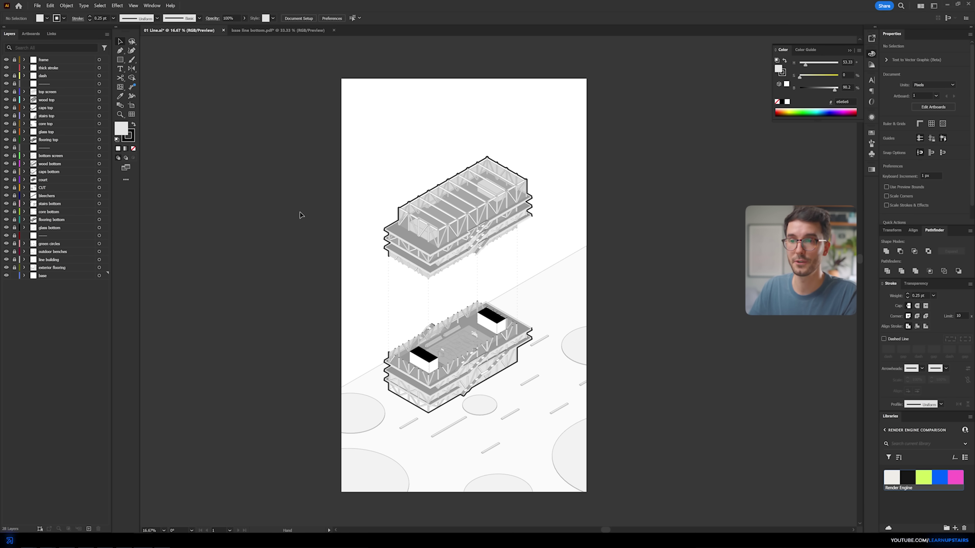
# Save the 01 Line Illustrator drawing
pyautogui.hotkey('ctrl', 's')
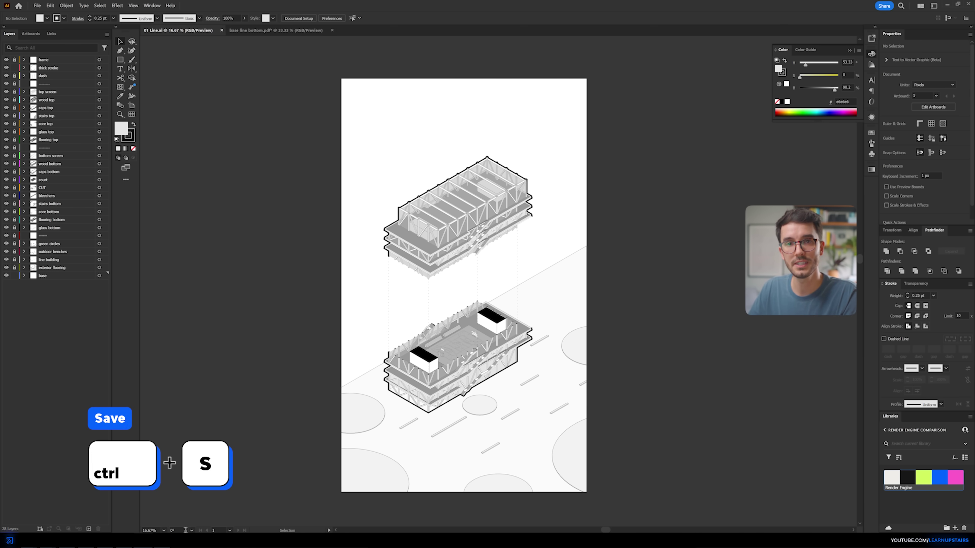
pyautogui.click(37, 5)
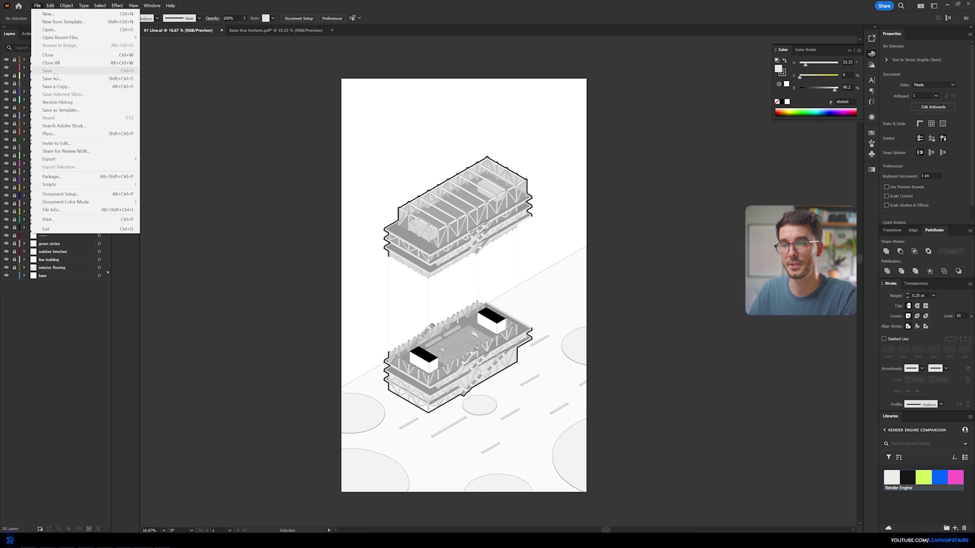
pyautogui.click(201, 100)
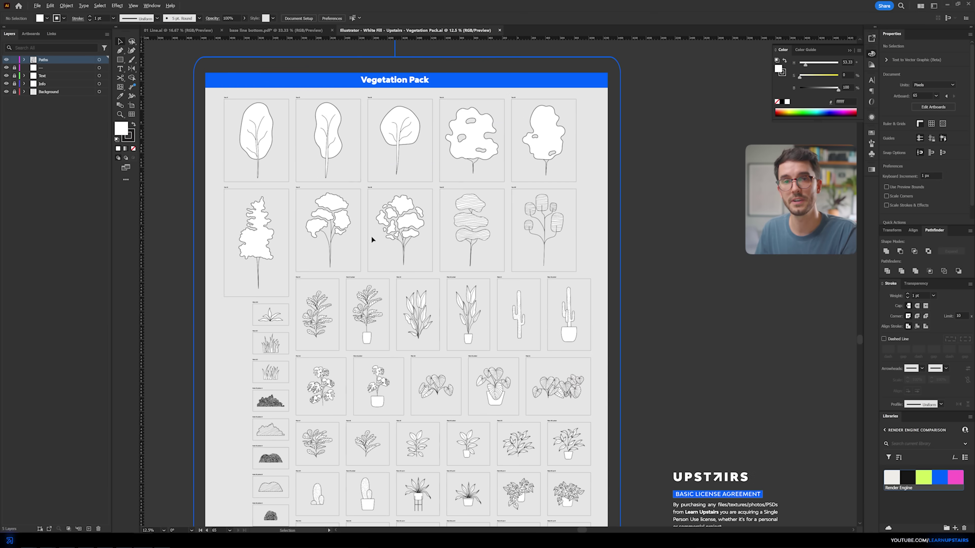
pyautogui.scroll(-3, 378, 230)
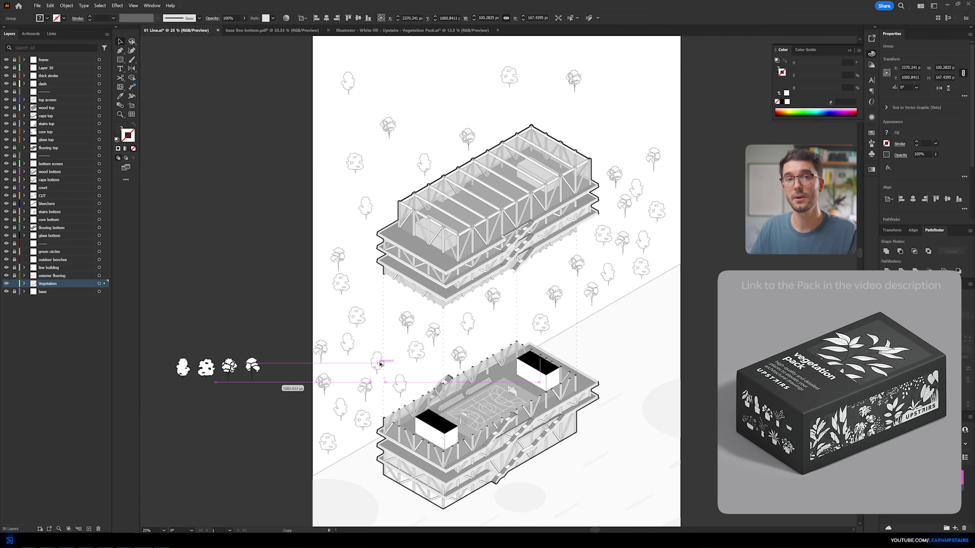
# Drag trees from the pasteboard onto the artboard around both buildings
pyautogui.moveTo(581, 164); pyautogui.dragTo(663, 244)
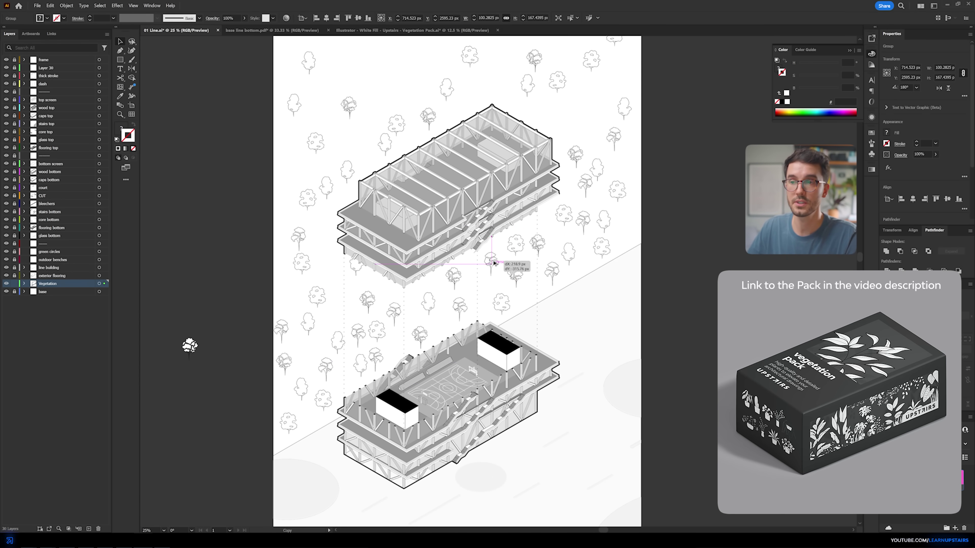
pyautogui.moveTo(507, 261); pyautogui.dragTo(567, 165)
pyautogui.hotkey('ctrl', '=')
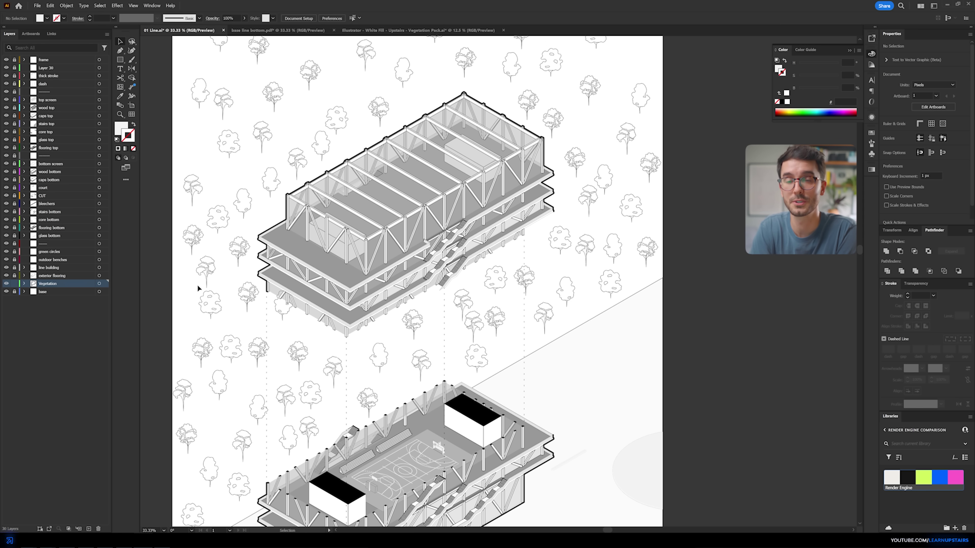
# Randomly transform each Vegetation-layer tree with 80% scale and 20 px horizontal and vertical move
pyautogui.click(107, 283)
pyautogui.hotkey('ctrl', '-')
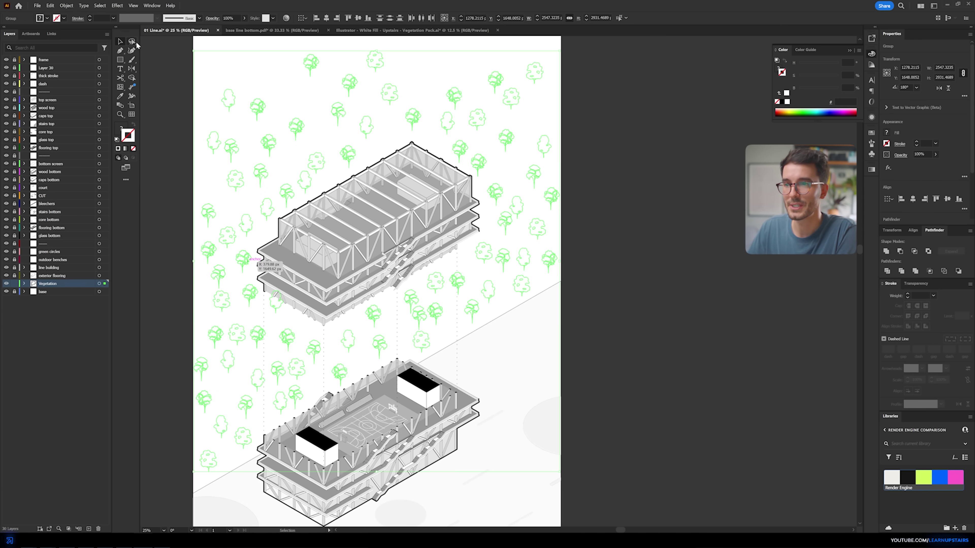
pyautogui.click(66, 5)
pyautogui.moveTo(79, 14)
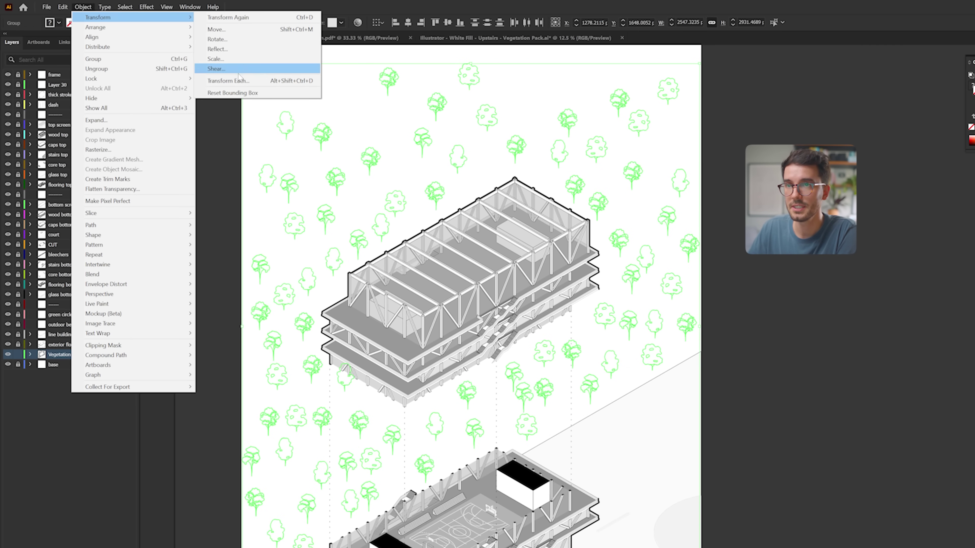
pyautogui.click(258, 84)
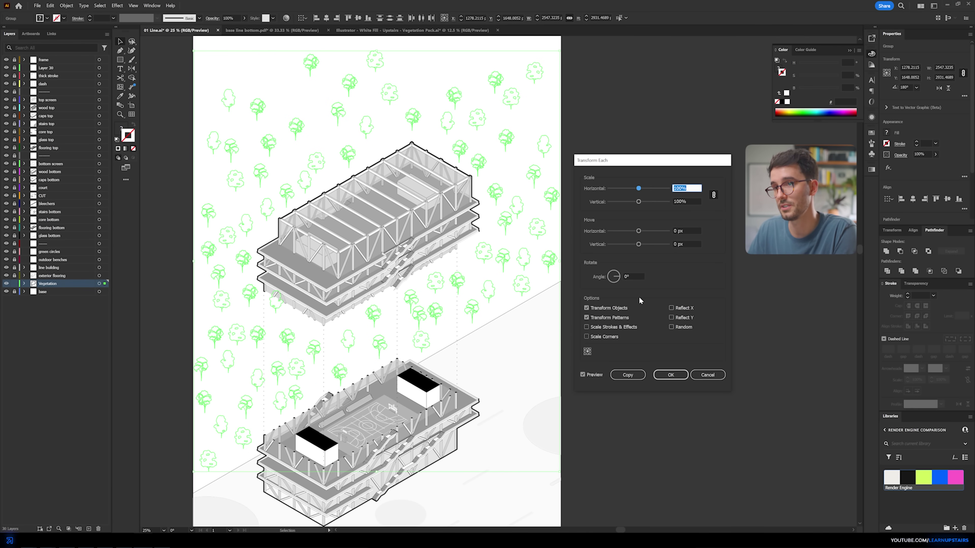
pyautogui.click(670, 327)
pyautogui.write('80')
pyautogui.press('Tab')
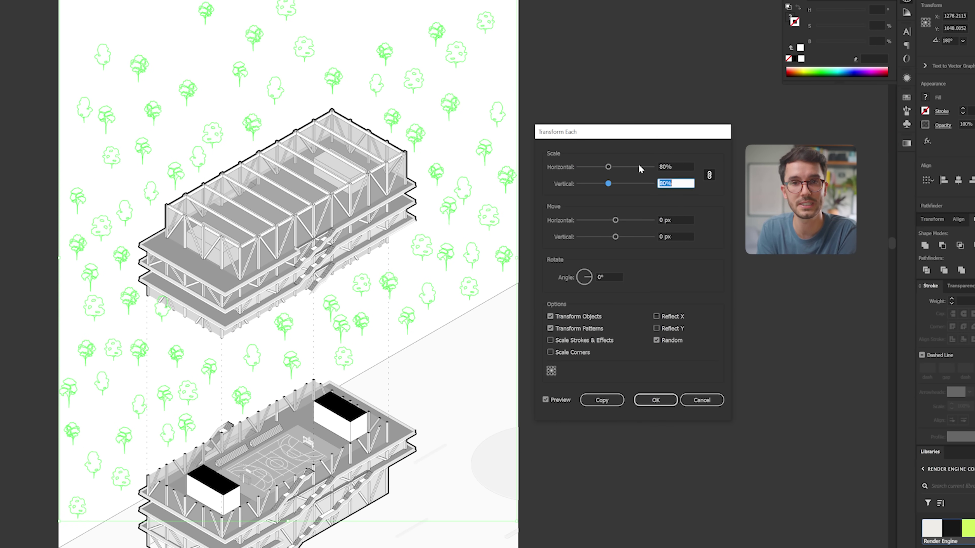
pyautogui.click(677, 221)
pyautogui.write('20')
pyautogui.press('Tab')
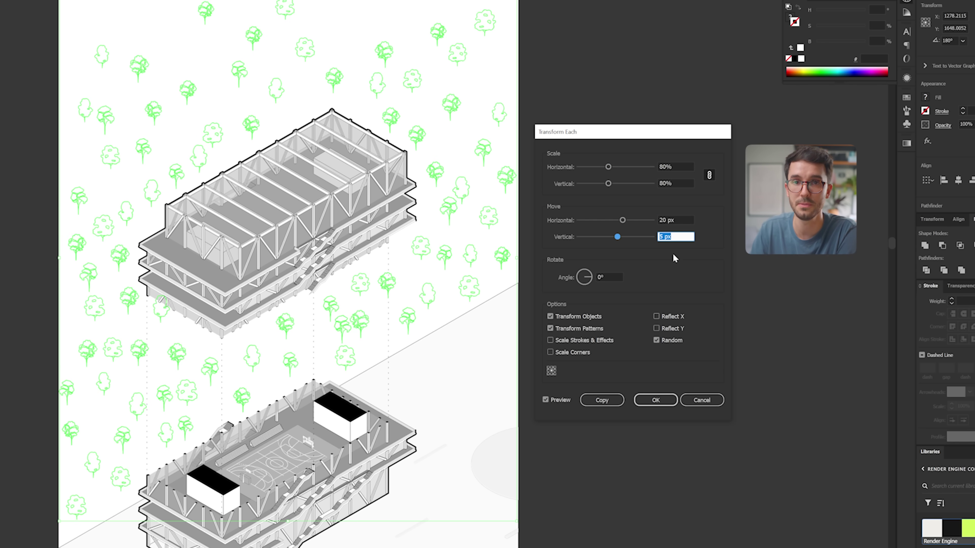
pyautogui.write('20')
pyautogui.press('Tab')
pyautogui.click(546, 398)
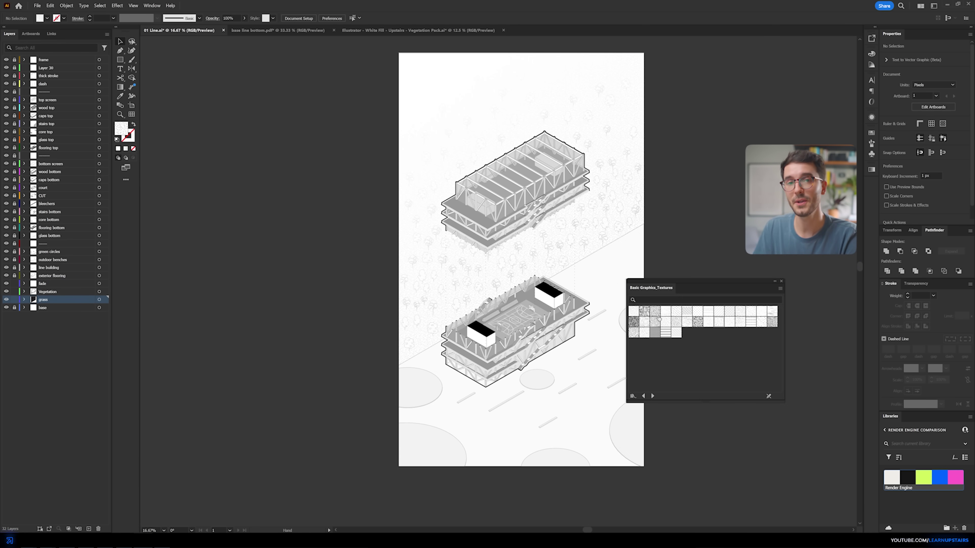
# Give the ground circles a dot texture fill
pyautogui.scroll(2, 547, 283)
pyautogui.press('a')
pyautogui.click(546, 284)
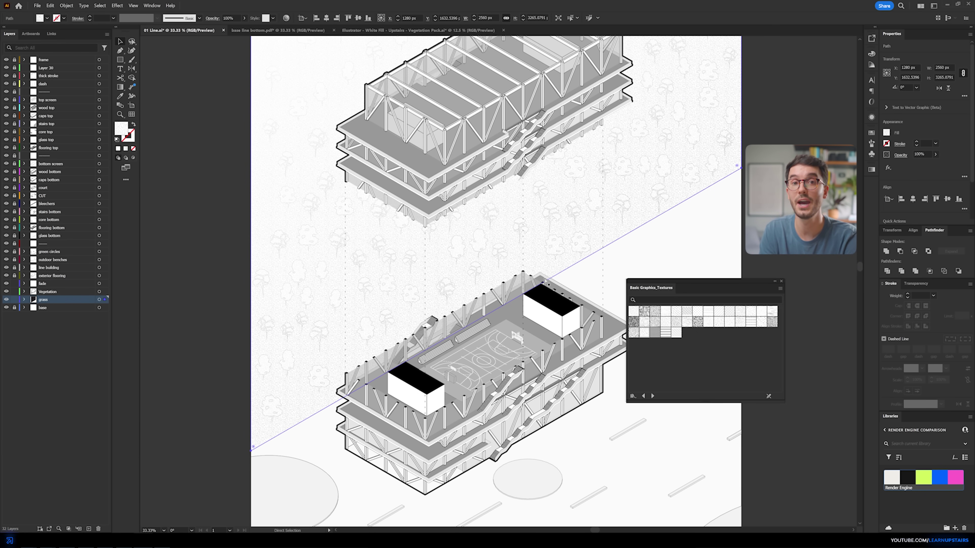
pyautogui.scroll(3, 418, 354)
pyautogui.hscroll(2, 417, 355)
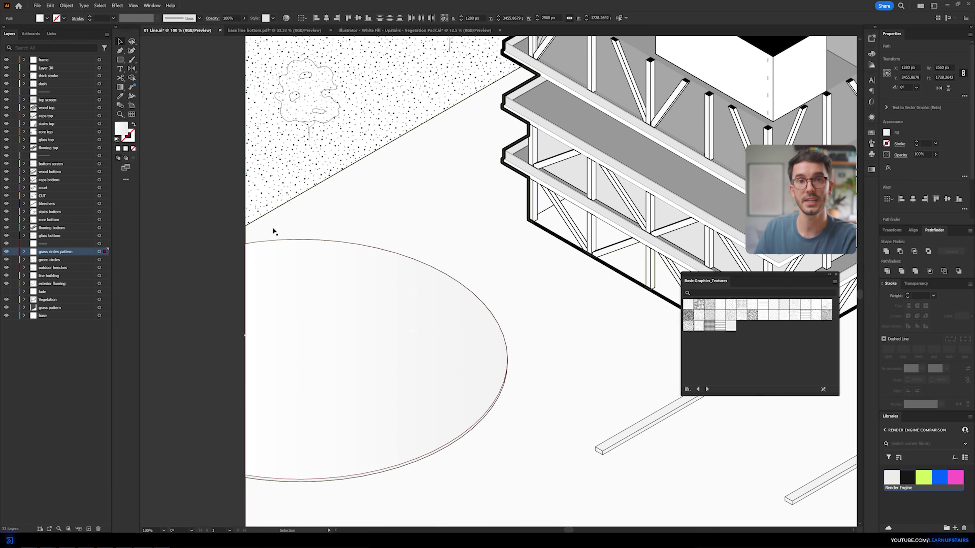
pyautogui.press('i')
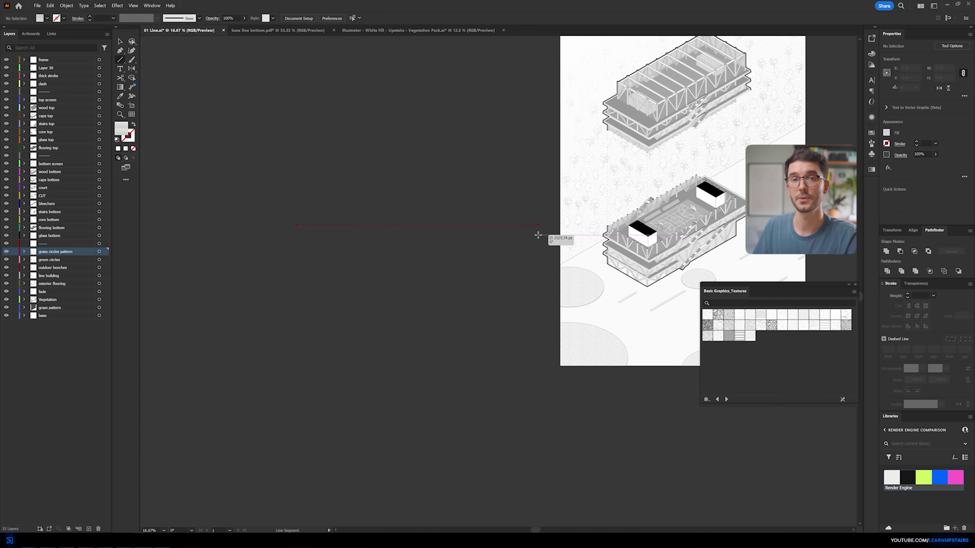
# Copy a line further down and blend the two lines with 500 specified steps
pyautogui.click(133, 148)
pyautogui.moveTo(311, 225); pyautogui.dragTo(310, 233)
pyautogui.moveTo(399, 220); pyautogui.dragTo(398, 360)
pyautogui.hotkey('ctrl', 'a')
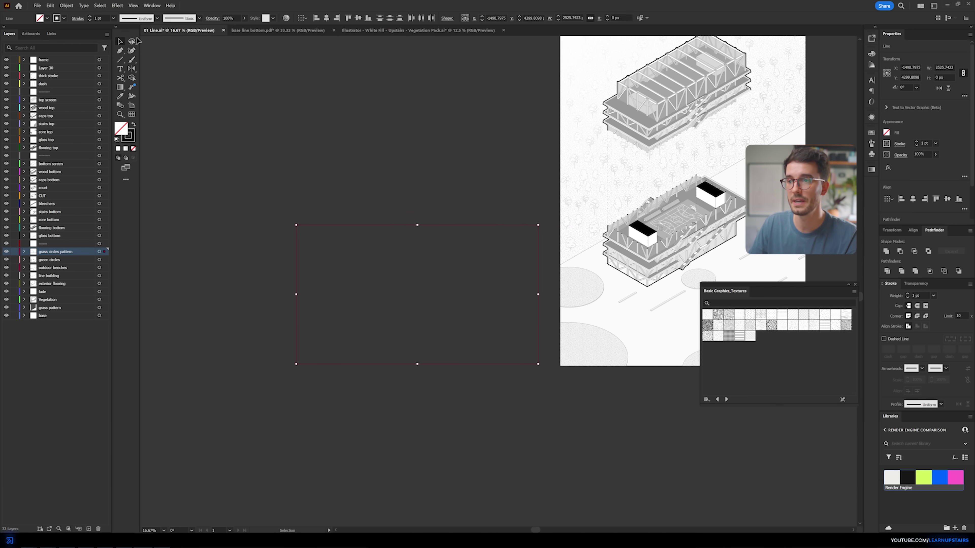
pyautogui.click(66, 5)
pyautogui.click(172, 220)
pyautogui.click(66, 5)
pyautogui.click(181, 236)
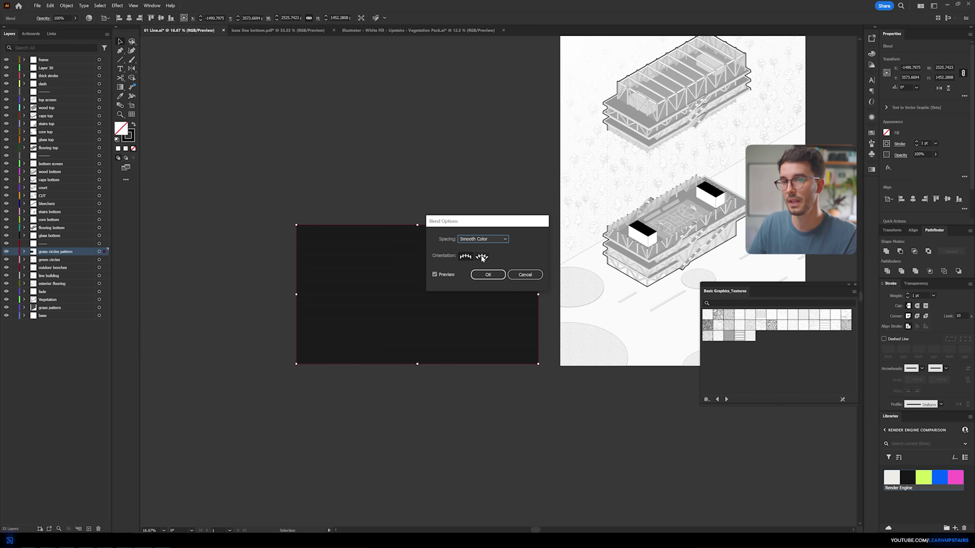
pyautogui.write('500')
pyautogui.press('Tab')
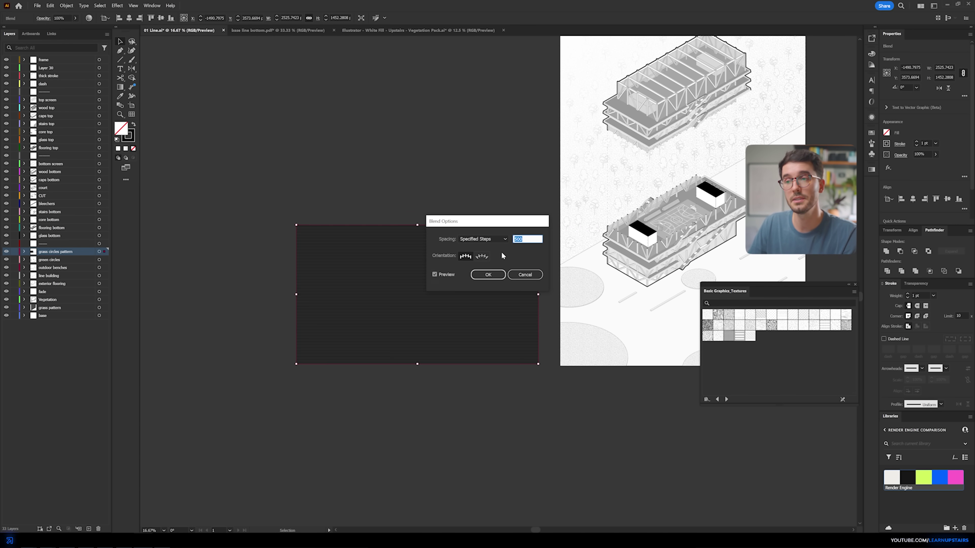
pyautogui.click(488, 274)
# Stretch the line blend over the artboard and clip it with a clipping mask
pyautogui.moveTo(493, 277); pyautogui.dragTo(359, 280)
pyautogui.moveTo(284, 228); pyautogui.dragTo(292, 104)
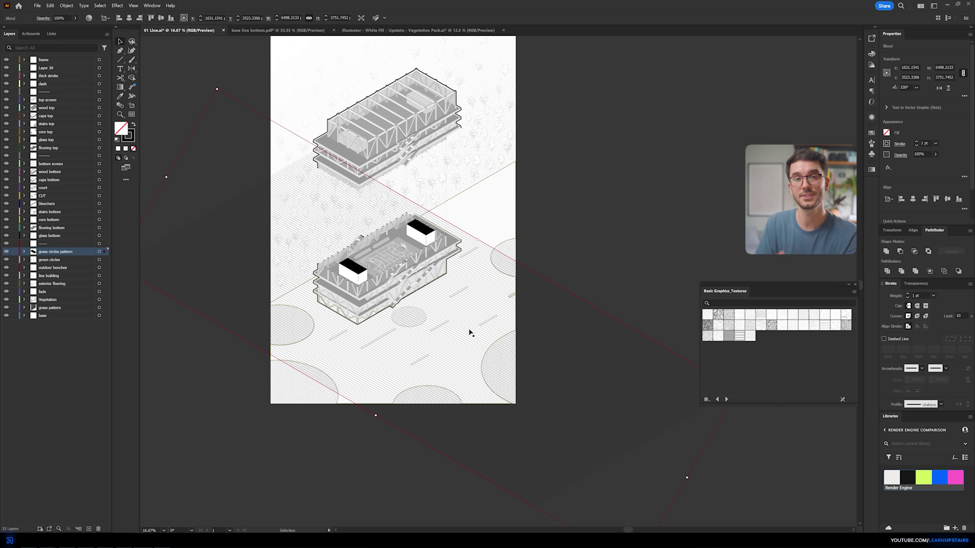
pyautogui.moveTo(482, 244); pyautogui.dragTo(562, 187)
pyautogui.rightClick(500, 206)
pyautogui.click(531, 308)
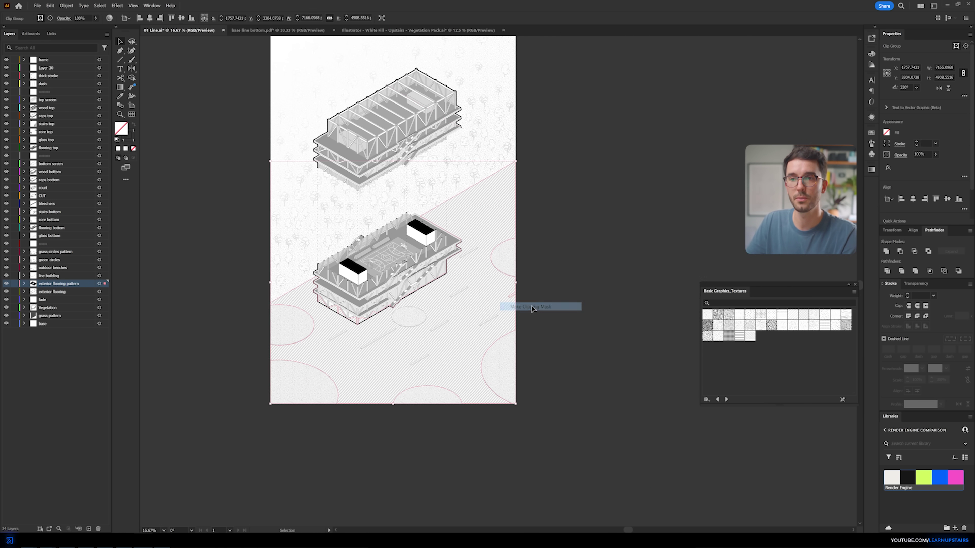
pyautogui.hotkey('ctrl', 'shift', 'a')
pyautogui.scroll(3, 383, 276)
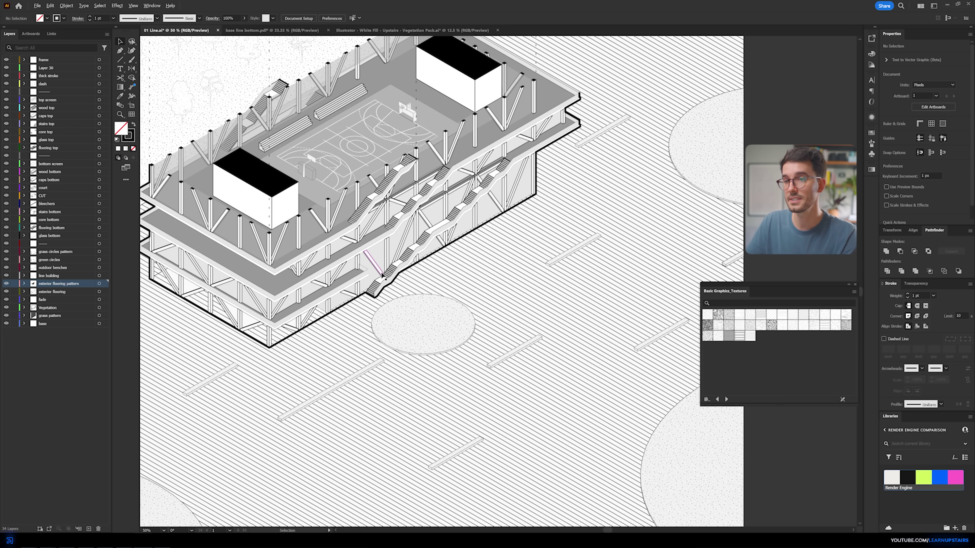
pyautogui.scroll(-3, 383, 279)
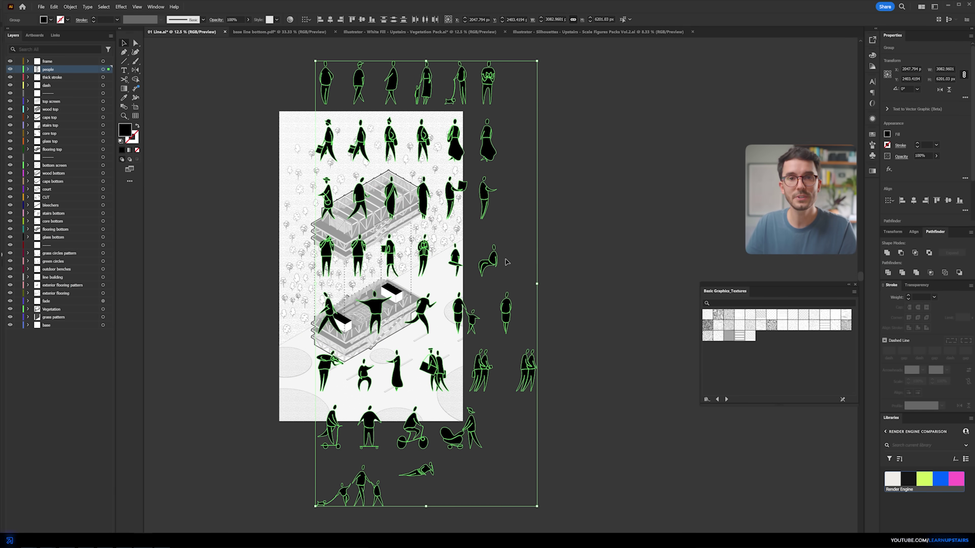
# Shrink the scale-figures group and move it onto the plaza
pyautogui.moveTo(537, 283); pyautogui.dragTo(460, 283)
pyautogui.scroll(5, 436, 322)
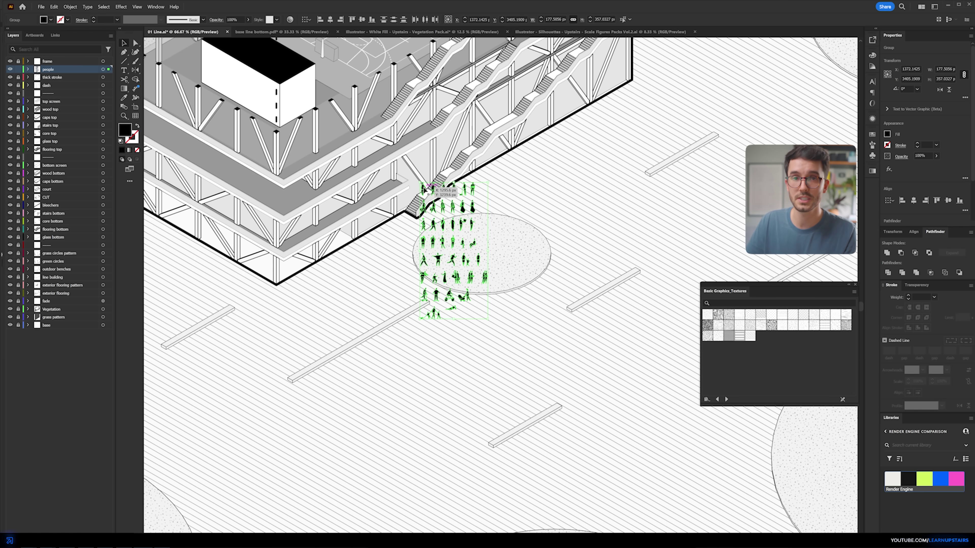
pyautogui.moveTo(411, 187); pyautogui.dragTo(497, 205)
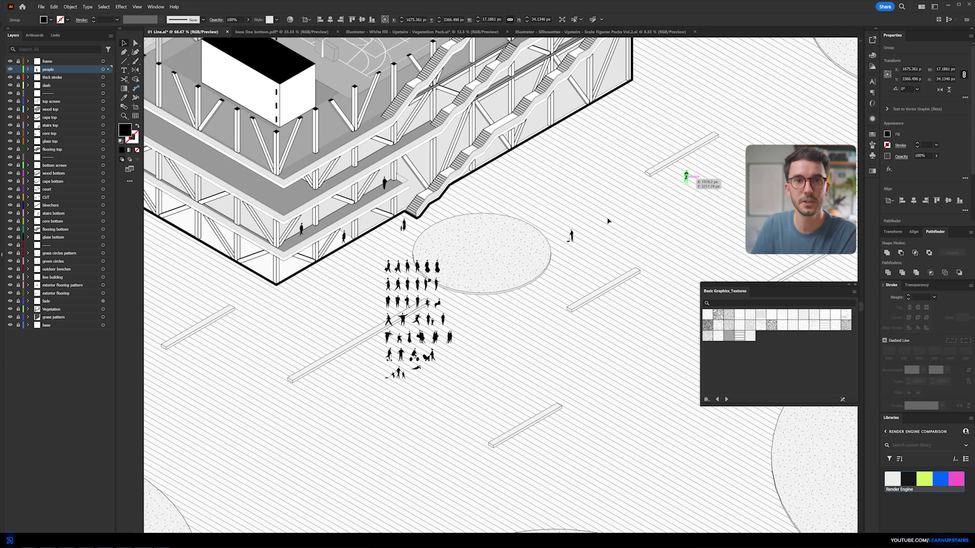
# Scatter individual figures across the plaza and start reflecting one seated figure
pyautogui.moveTo(608, 221); pyautogui.dragTo(217, 272)
pyautogui.hscroll(-6, 217, 272)
pyautogui.hscroll(3, 482, 269)
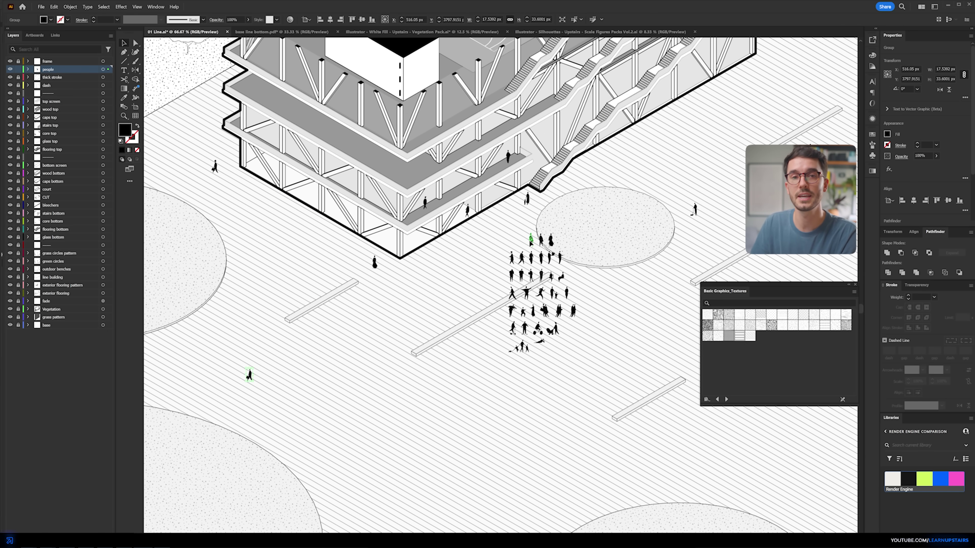
pyautogui.moveTo(542, 243); pyautogui.dragTo(408, 331)
pyautogui.moveTo(473, 270); pyautogui.dragTo(289, 368)
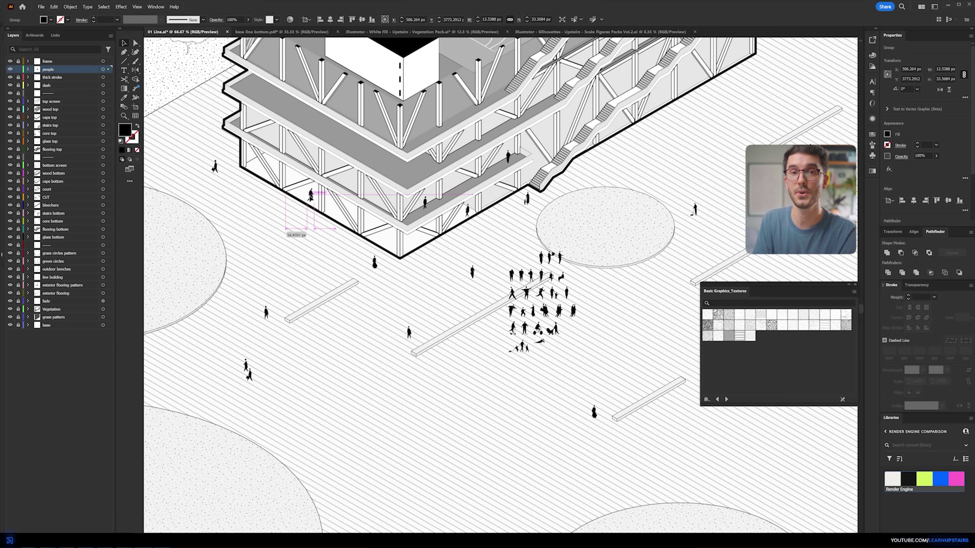
pyautogui.moveTo(370, 249); pyautogui.dragTo(568, 254)
pyautogui.hscroll(8, 391, 167)
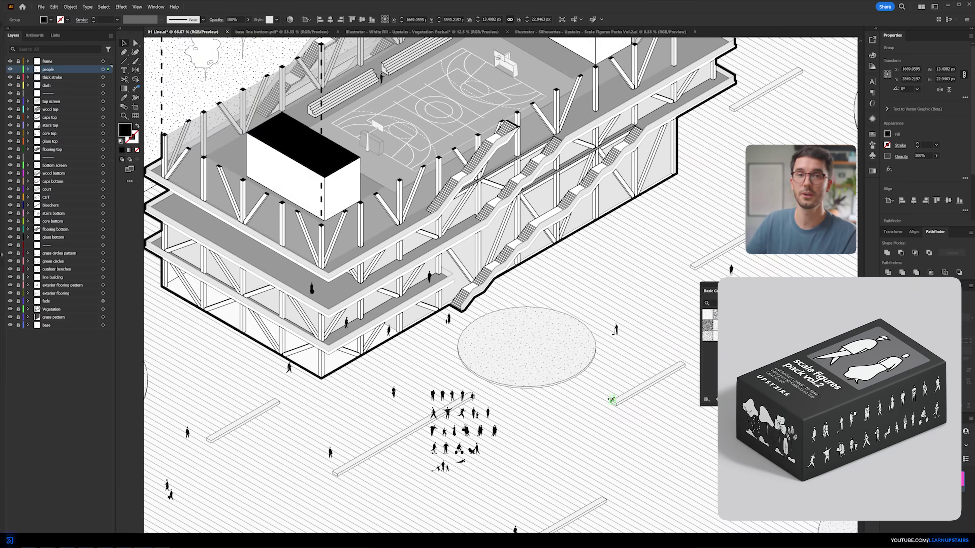
pyautogui.scroll(10, 621, 435)
pyautogui.rightClick(562, 273)
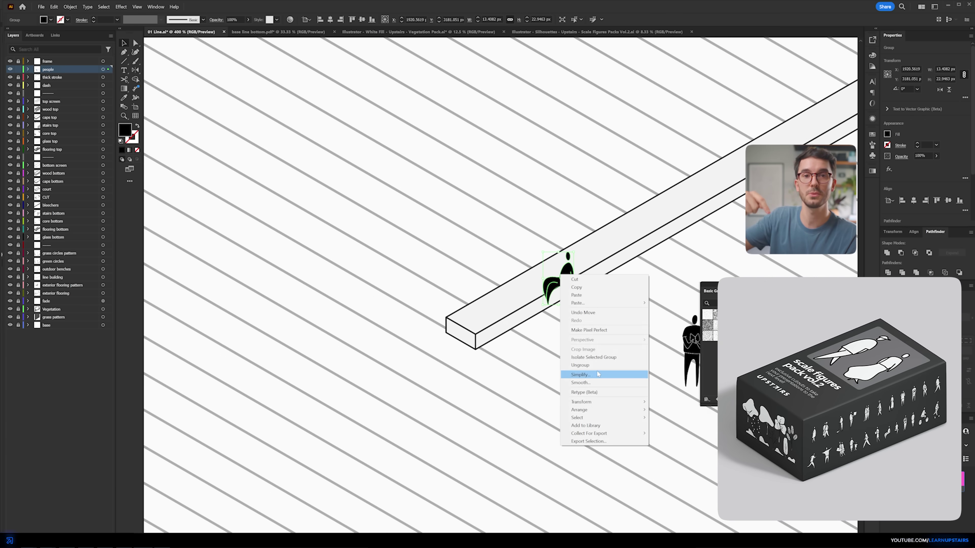
pyautogui.click(518, 397)
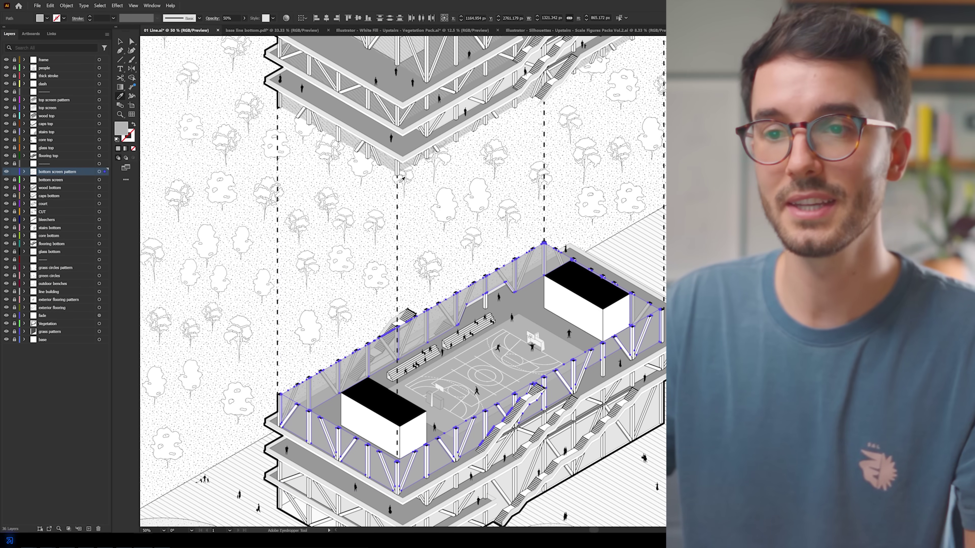
# Deselect everything and save the Illustrator drawing
pyautogui.moveTo(488, 238); pyautogui.dragTo(432, 172)
pyautogui.hotkey('ctrl', 'shift', 'a')
pyautogui.hotkey('ctrl', 's')
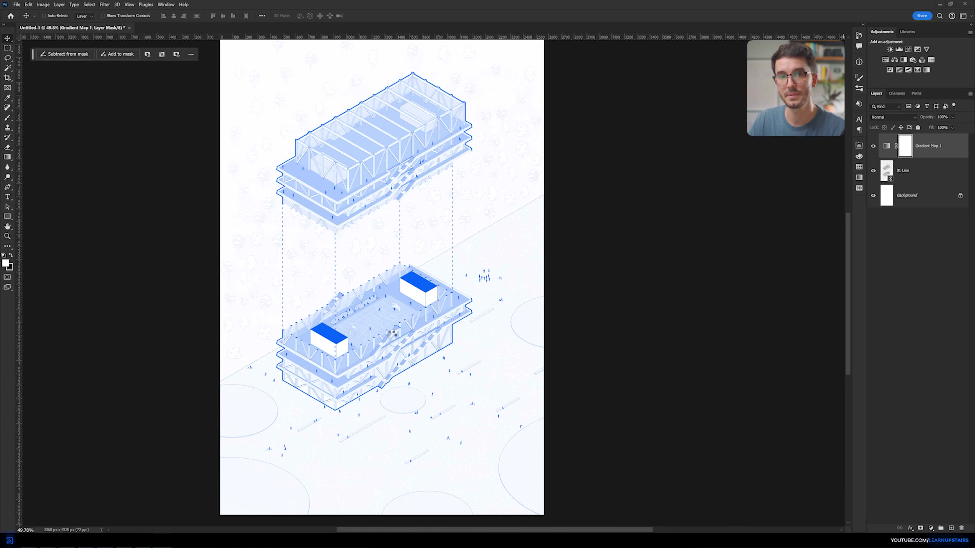
pyautogui.moveTo(346, 283); pyautogui.dragTo(464, 283)
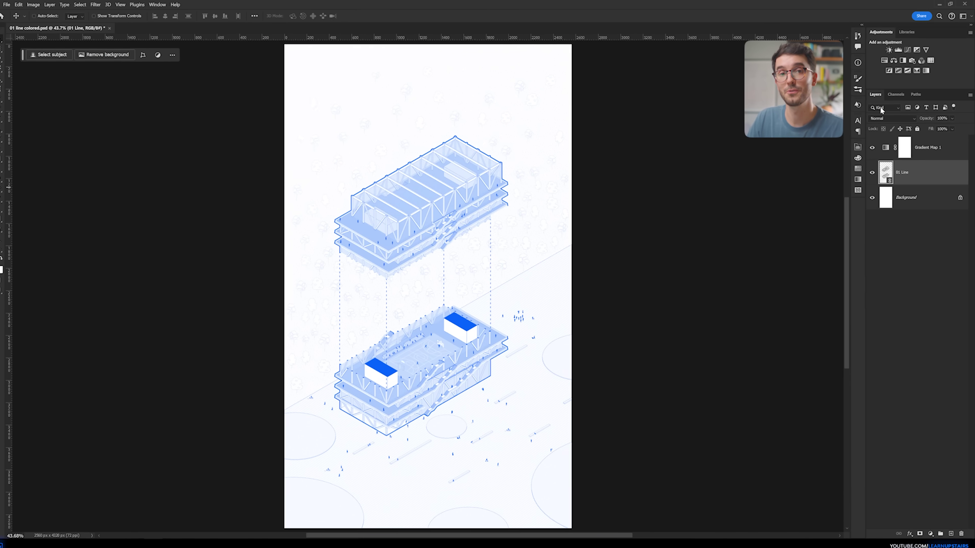
# Add a Levels layer below Gradient Map 1 with midtones 0.77 and output 20–226
pyautogui.click(899, 50)
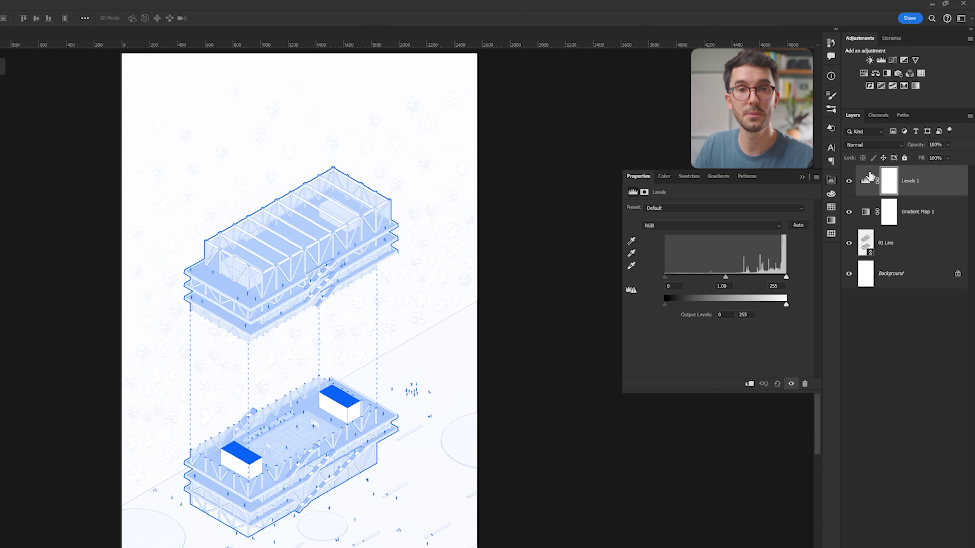
pyautogui.moveTo(869, 177); pyautogui.dragTo(870, 222)
pyautogui.moveTo(725, 277); pyautogui.dragTo(735, 277)
pyautogui.hotkey('ctrl', '+')
pyautogui.hotkey('ctrl', '+')
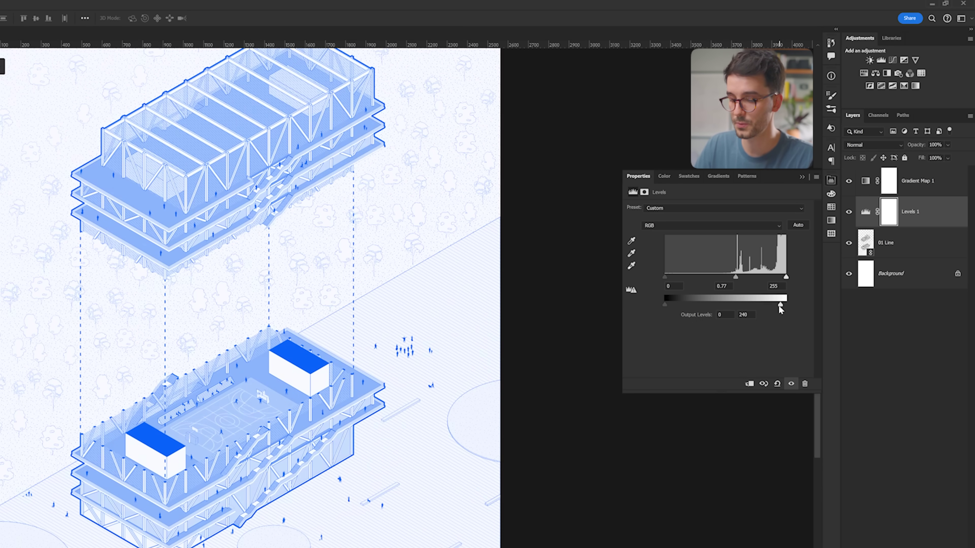
pyautogui.moveTo(786, 304); pyautogui.dragTo(772, 304)
pyautogui.moveTo(672, 306); pyautogui.dragTo(673, 303)
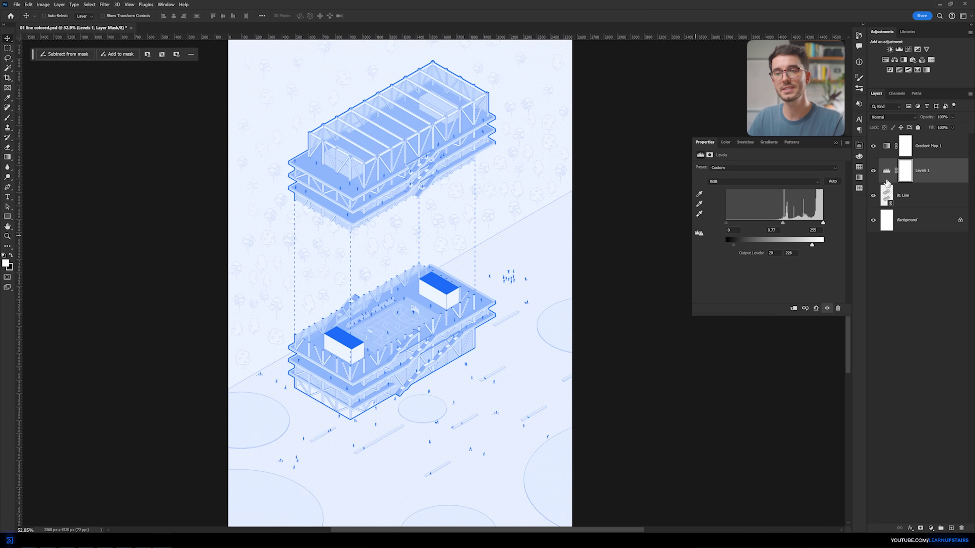
# Toggle the Levels and Gradient Map layers on and off to compare the result
pyautogui.click(873, 170)
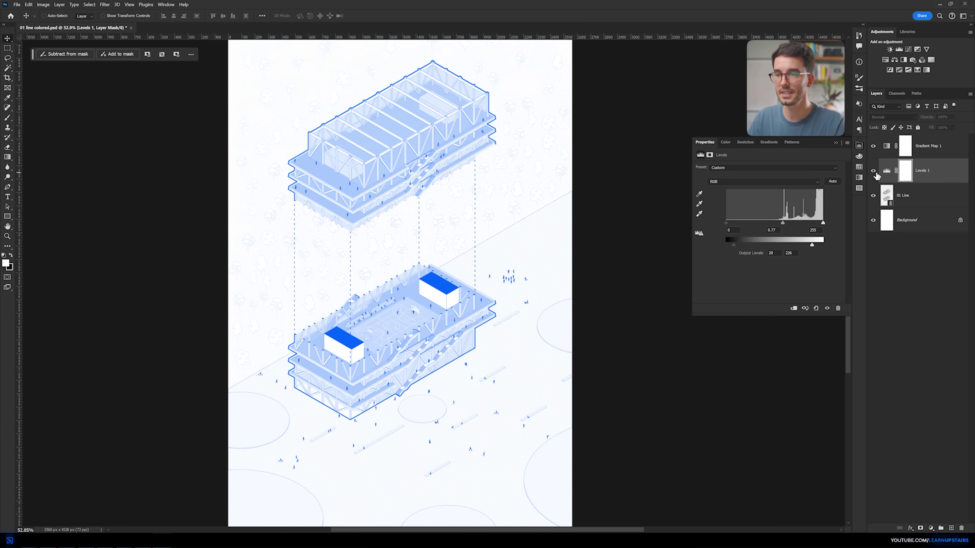
pyautogui.click(874, 170)
pyautogui.click(873, 145)
pyautogui.click(873, 170)
pyautogui.click(873, 170)
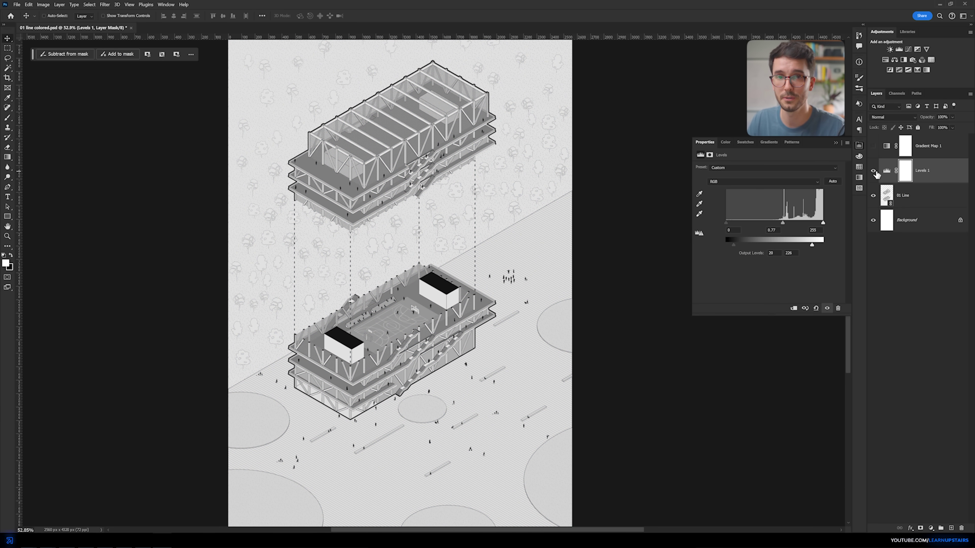
pyautogui.click(873, 145)
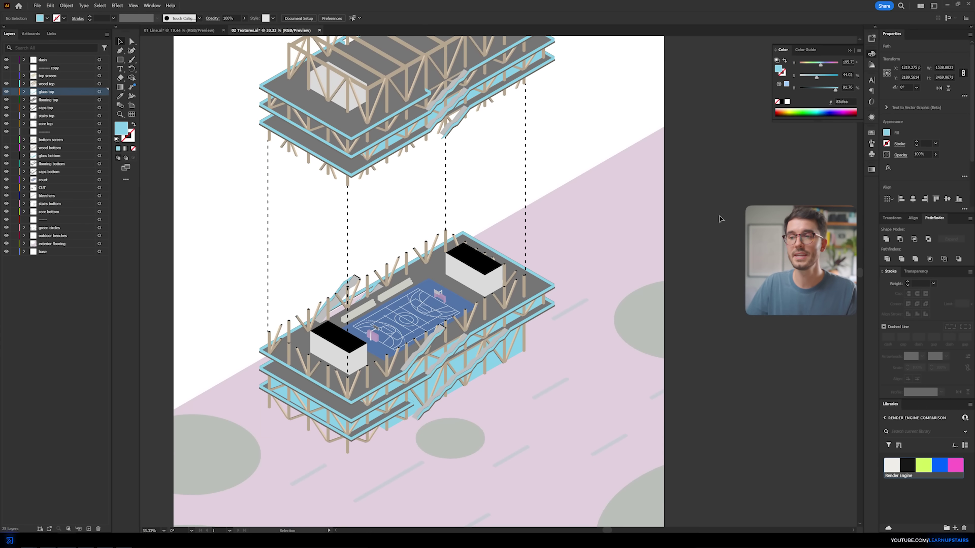
# Zoom out to view the whole coloured drawing
pyautogui.hotkey('ctrl', '-')
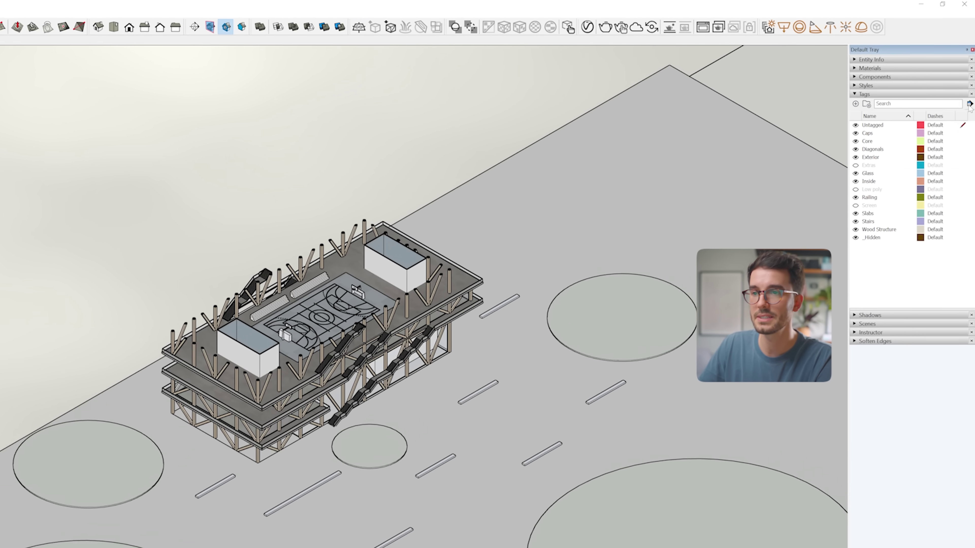
# Switch the SketchUp model display to Color by Tag from the Tags panel's Details menu
pyautogui.click(969, 86)
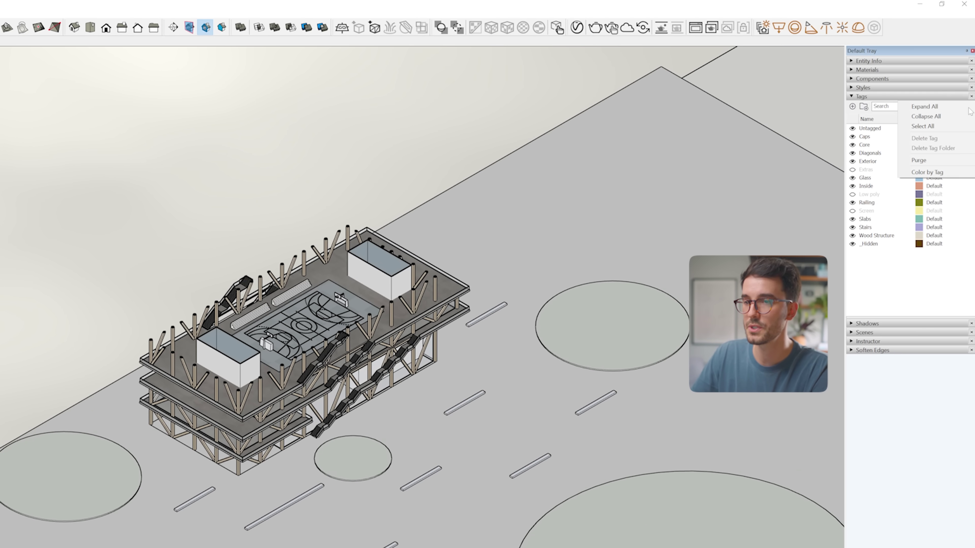
pyautogui.click(942, 174)
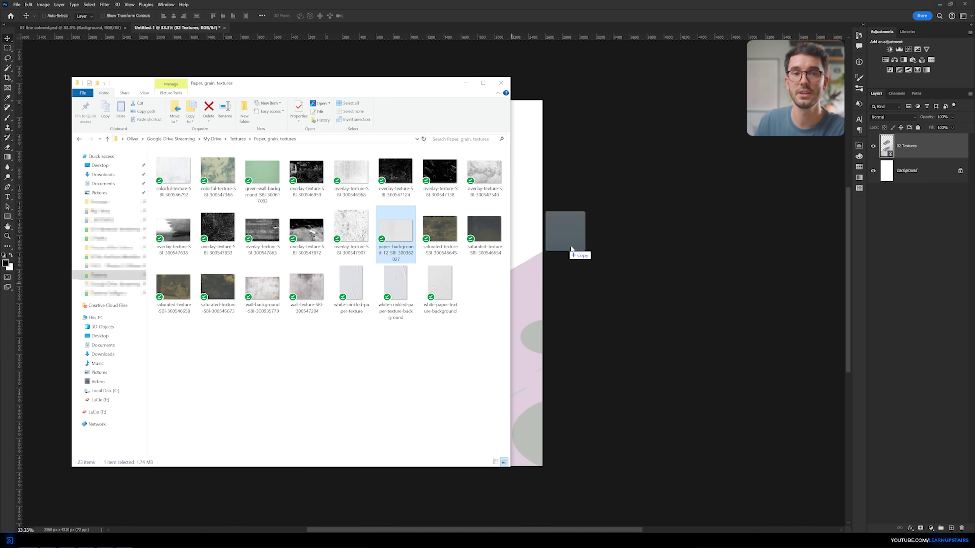
# Place the paper texture into the document and select all the beige columns
pyautogui.moveTo(571, 249); pyautogui.dragTo(450, 259)
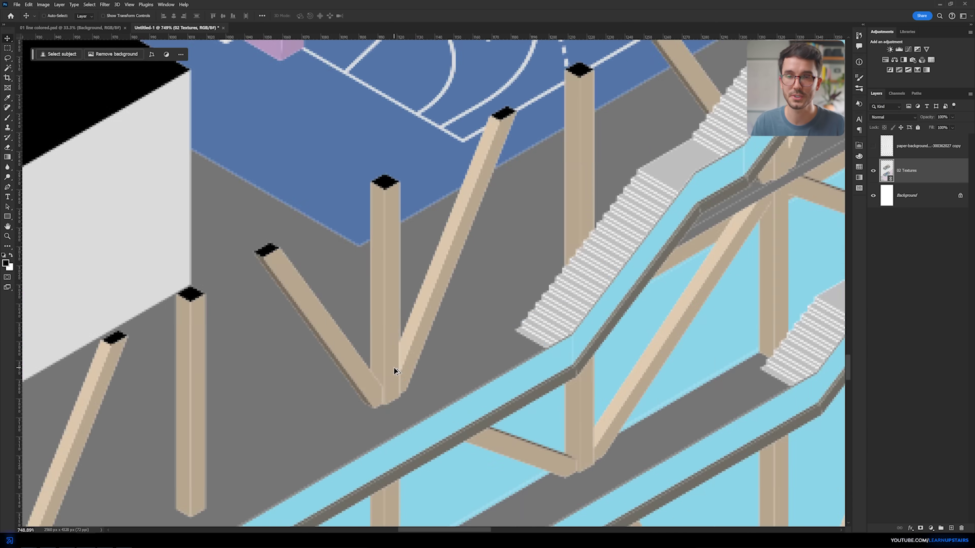
pyautogui.rightClick(7, 67)
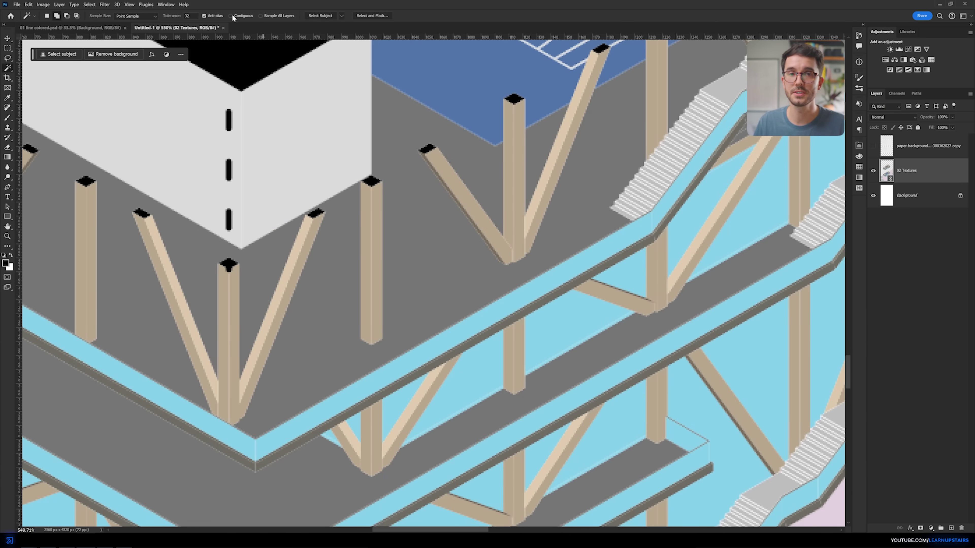
pyautogui.click(365, 228)
pyautogui.scroll(-8, 366, 229)
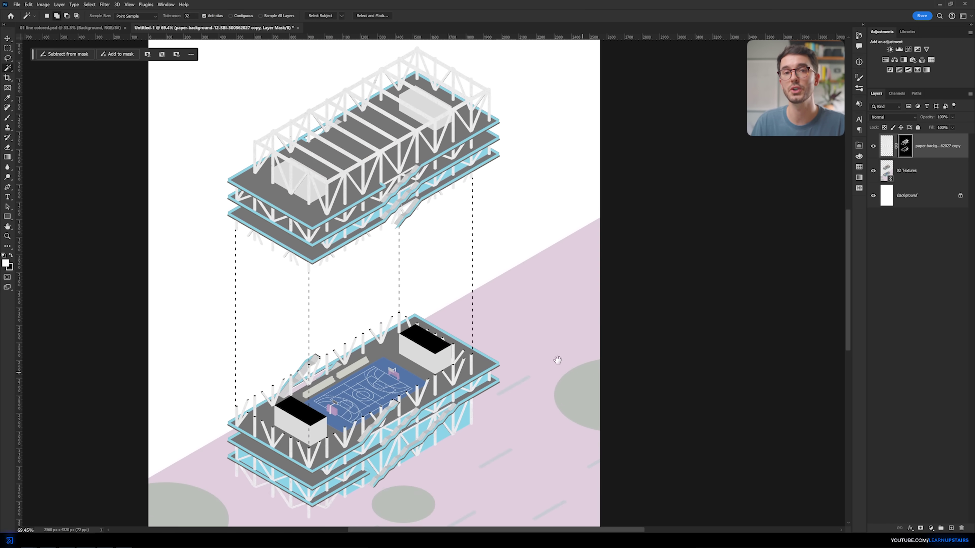
pyautogui.scroll(5, 353, 400)
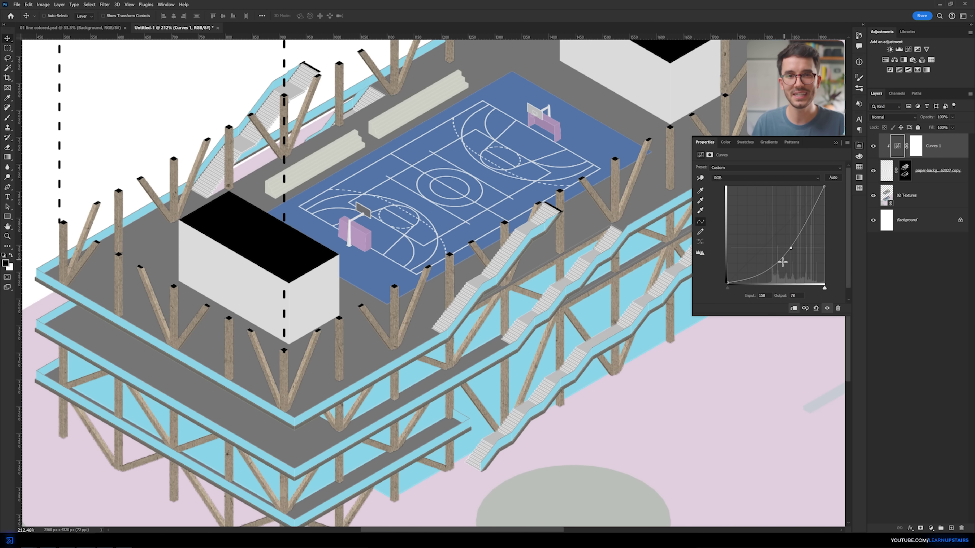
pyautogui.scroll(-6, 422, 268)
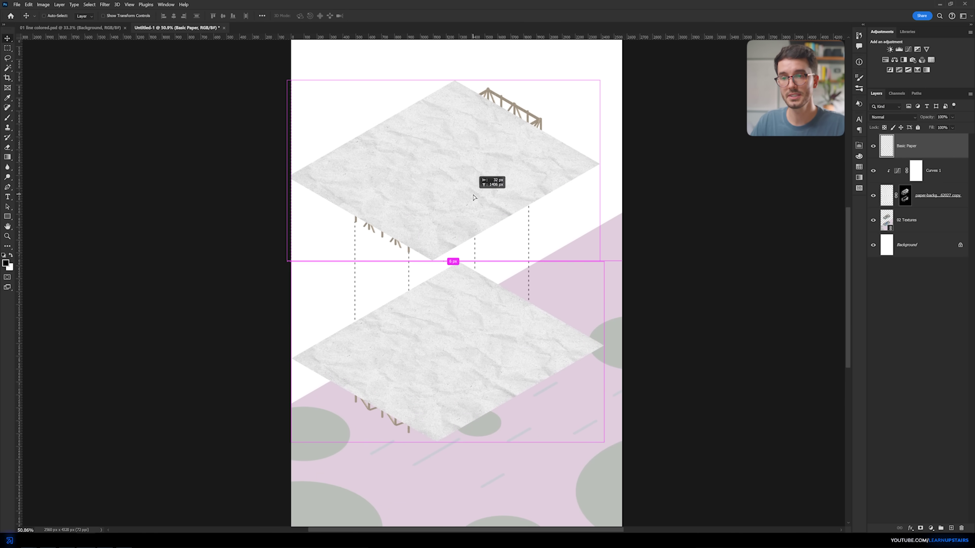
# Duplicate the paper texture and mask it to the selected beige column areas
pyautogui.moveTo(486, 189); pyautogui.dragTo(485, 188)
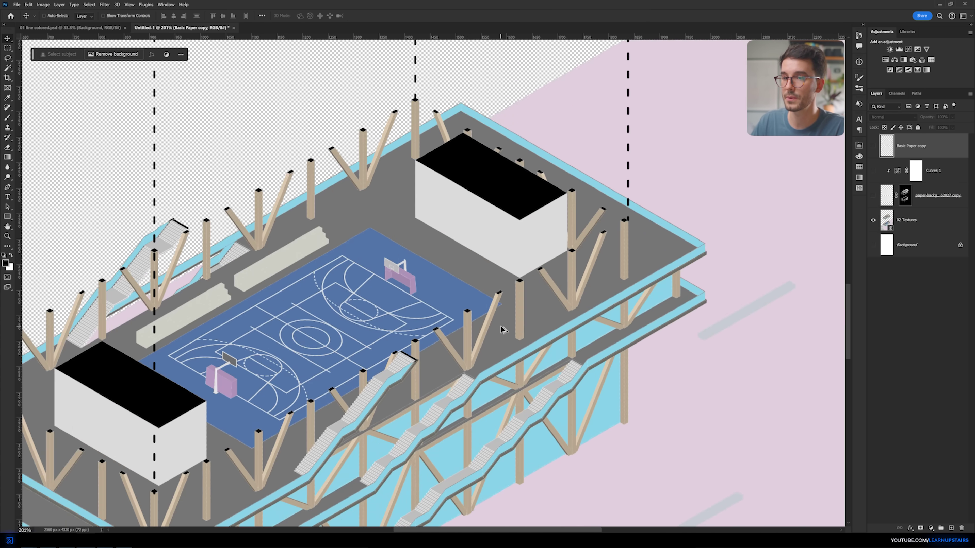
pyautogui.press('w')
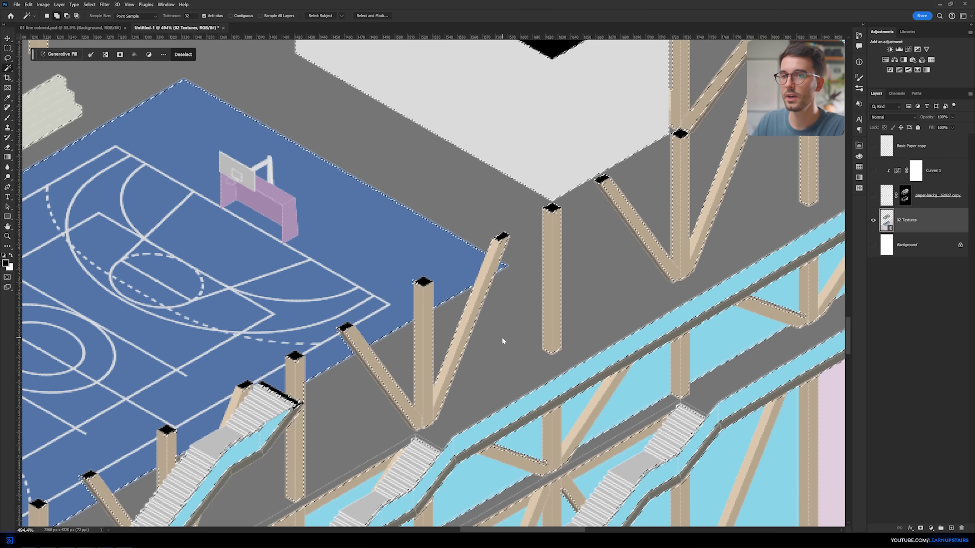
pyautogui.keyDown('alt'); pyautogui.scroll(-10, 501, 340); pyautogui.keyUp('alt')
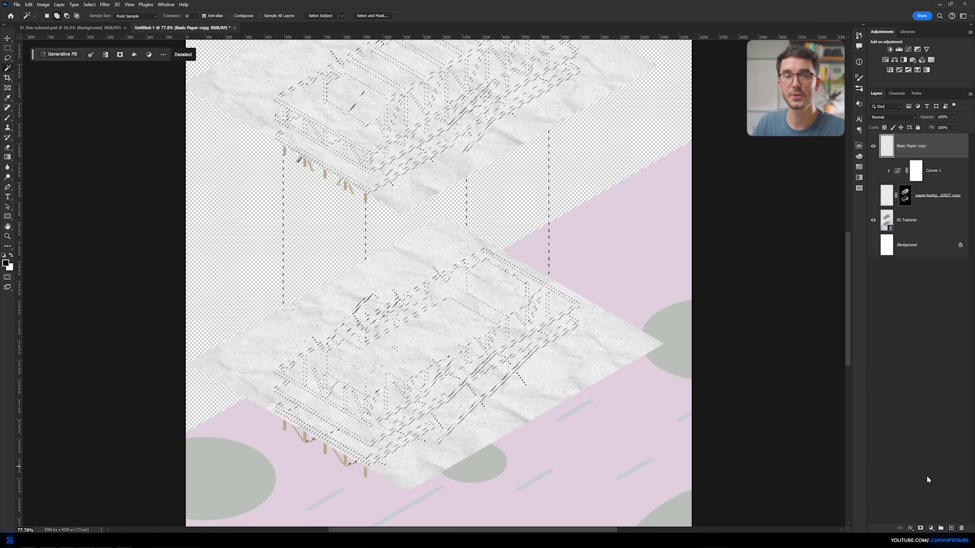
pyautogui.click(920, 528)
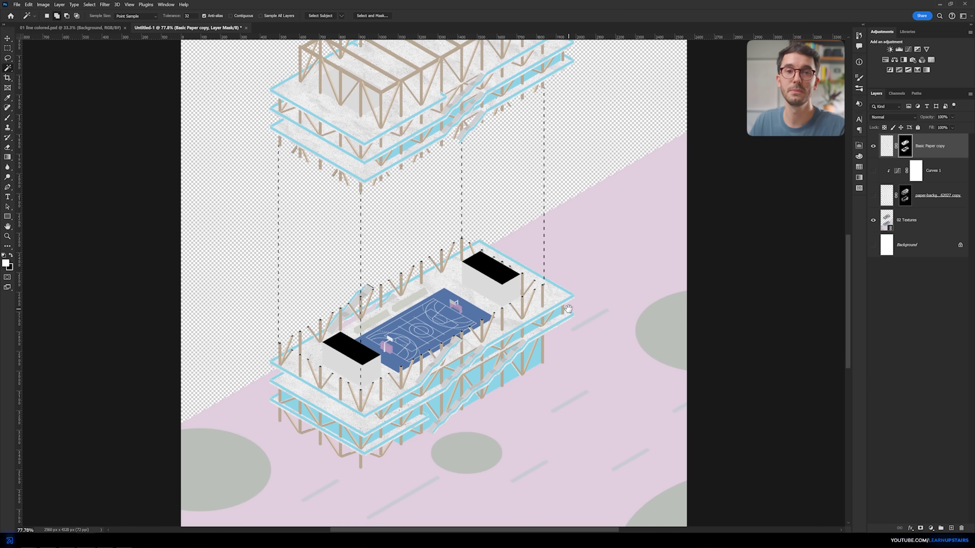
pyautogui.press('v')
pyautogui.scroll(-3, 527, 315)
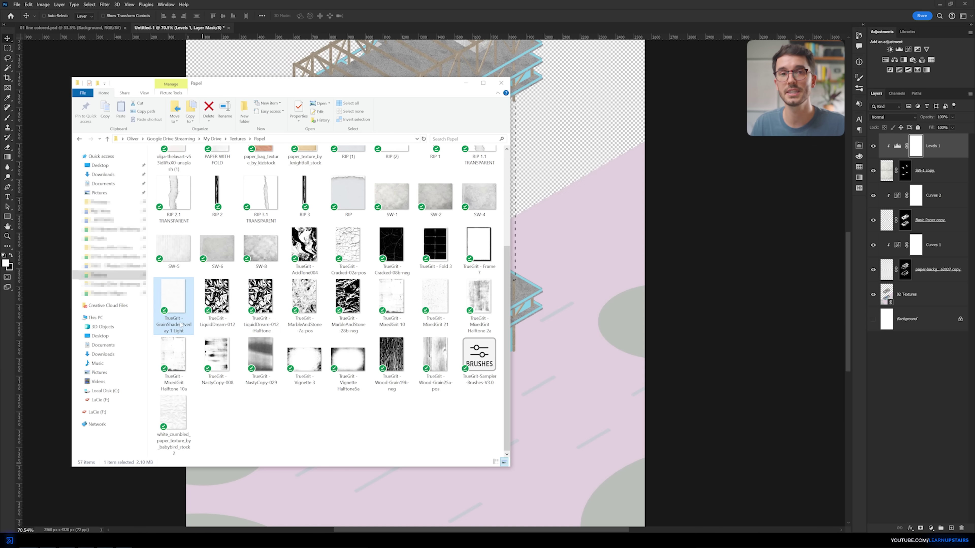
# Place a grain texture and mask it to the cyan glass areas
pyautogui.moveTo(275, 287); pyautogui.dragTo(479, 317)
pyautogui.keyDown('alt'); pyautogui.scroll(-3, 479, 317); pyautogui.keyUp('alt')
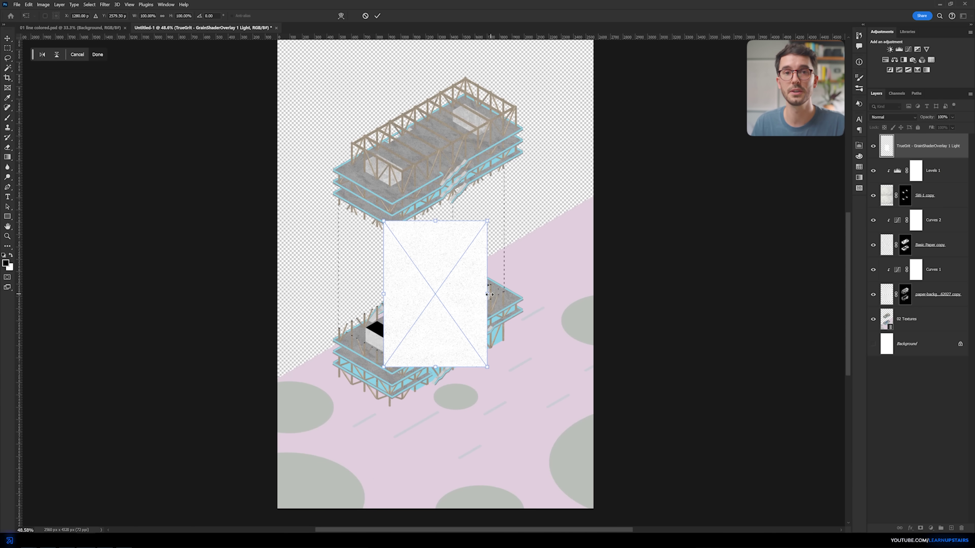
pyautogui.press('Return')
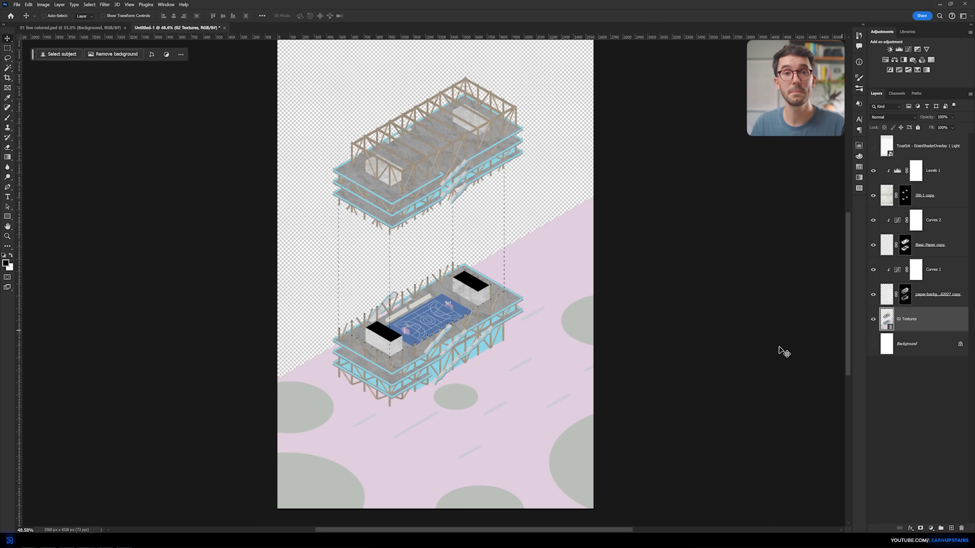
pyautogui.click(479, 349)
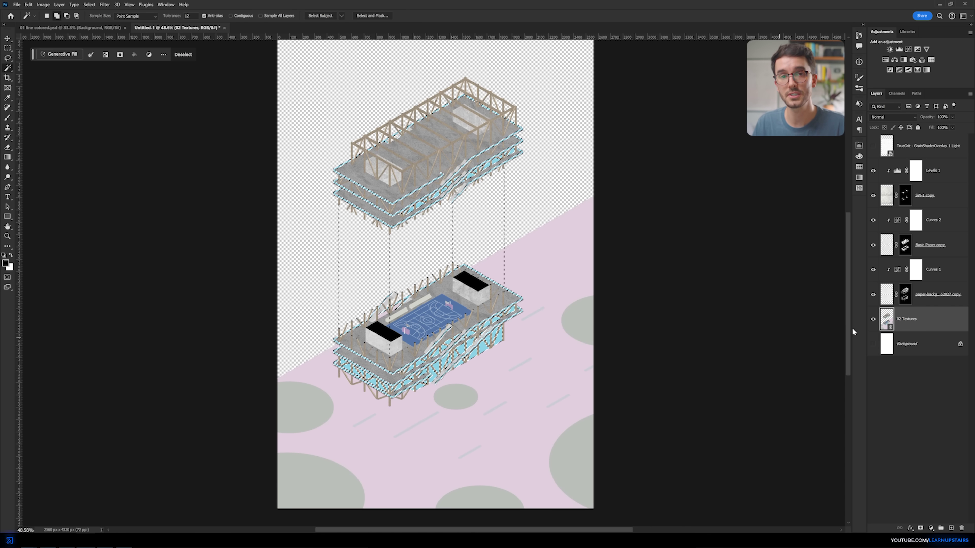
pyautogui.click(929, 146)
pyautogui.click(873, 146)
pyautogui.click(919, 528)
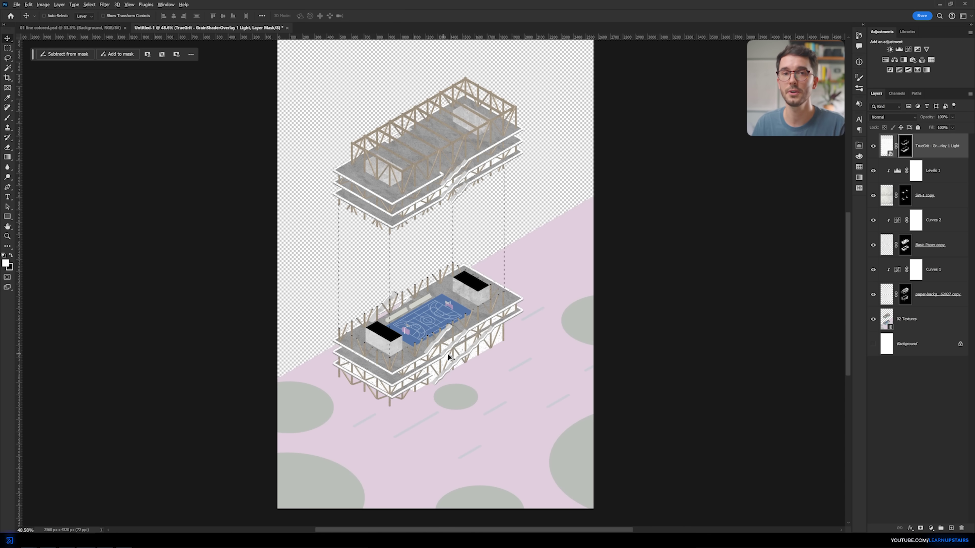
pyautogui.keyDown('alt'); pyautogui.scroll(6, 448, 353); pyautogui.keyUp('alt')
pyautogui.keyDown('alt'); pyautogui.scroll(-2, 531, 329); pyautogui.keyUp('alt')
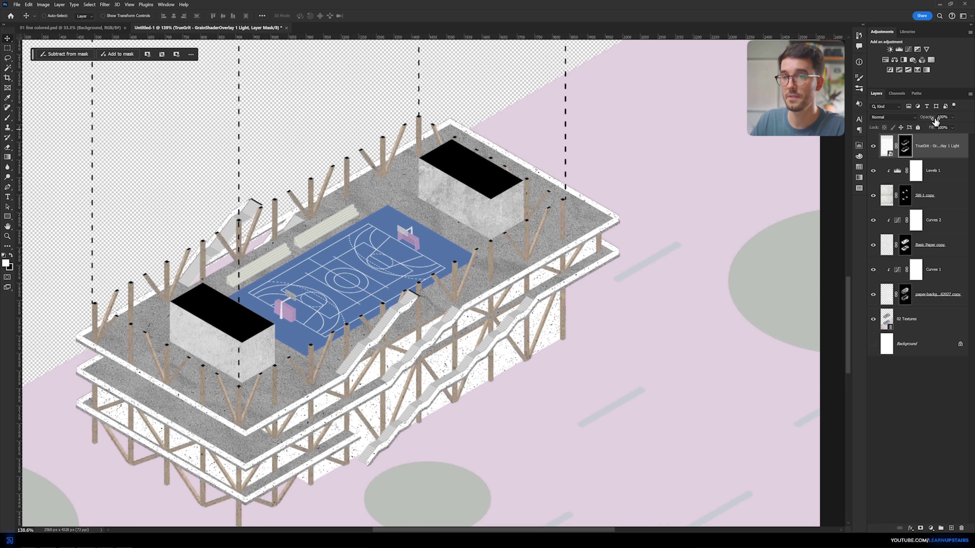
# Add a Levels adjustment above TrueGrit, lowering white output from 251 to 241
pyautogui.click(899, 49)
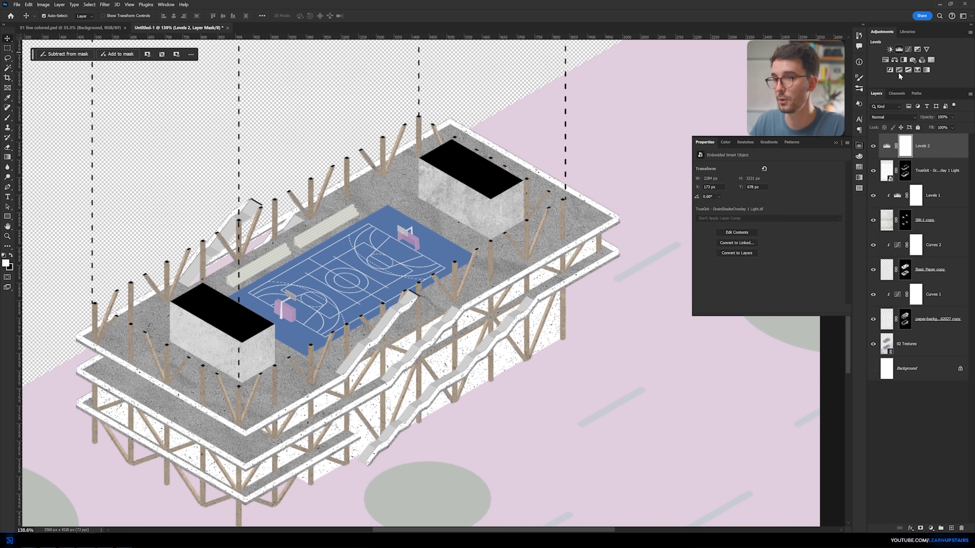
pyautogui.moveTo(822, 247); pyautogui.dragTo(816, 247)
pyautogui.click(836, 142)
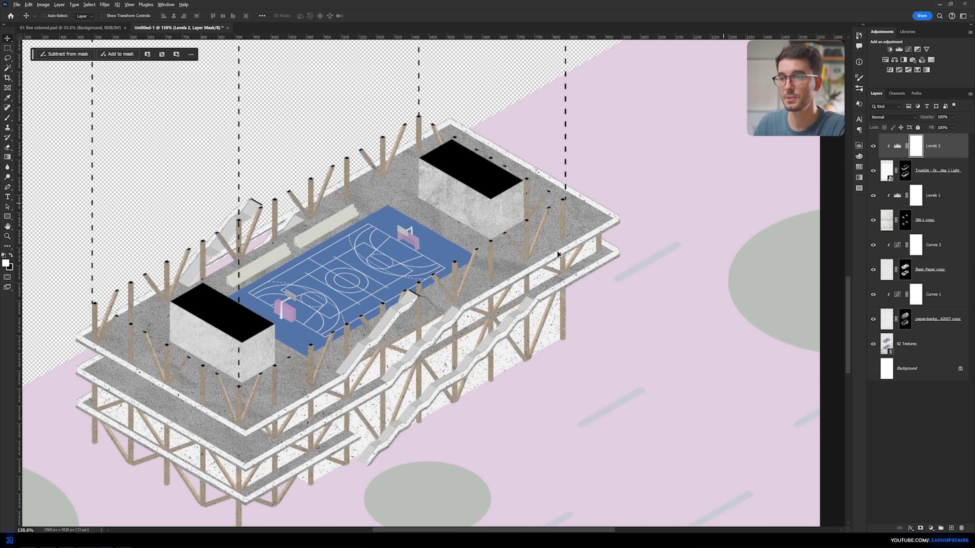
pyautogui.keyDown('alt'); pyautogui.scroll(-4, 560, 249); pyautogui.keyUp('alt')
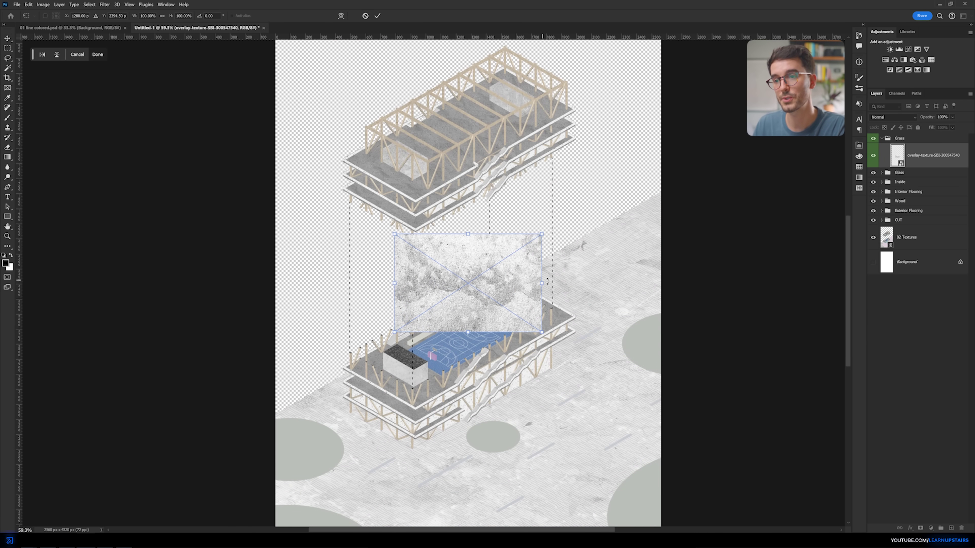
# Commit the enlarged concrete overlay in the Grass group and shift it upward over the ground
pyautogui.rightClick(895, 151)
pyautogui.press('Escape')
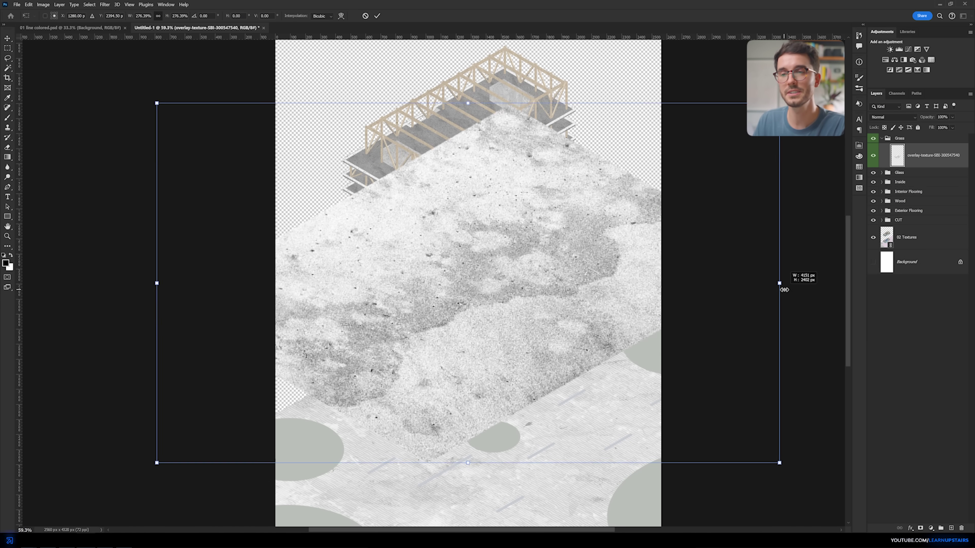
pyautogui.press('Return')
pyautogui.moveTo(565, 322); pyautogui.dragTo(428, 259)
pyautogui.scroll(-3, 428, 211)
pyautogui.moveTo(528, 217); pyautogui.dragTo(492, 221)
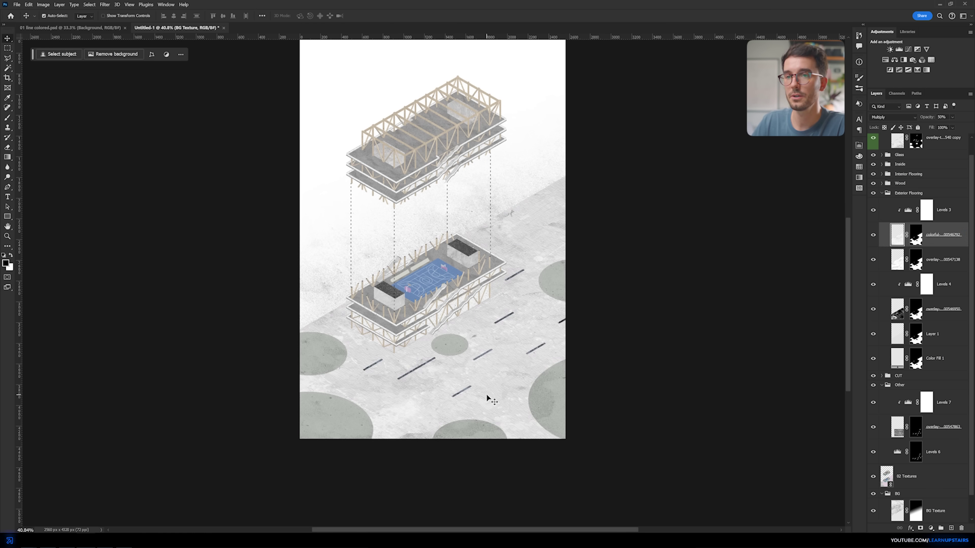
# Set Layer 1 in the Exterior Flooring group to 40% opacity
pyautogui.click(902, 193)
pyautogui.click(900, 340)
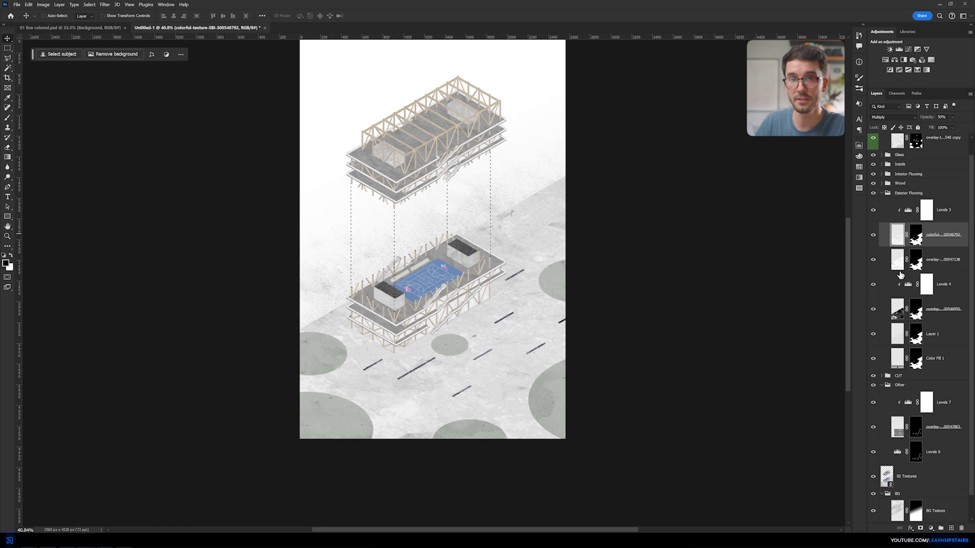
pyautogui.scroll(3, 429, 416)
pyautogui.press('4')
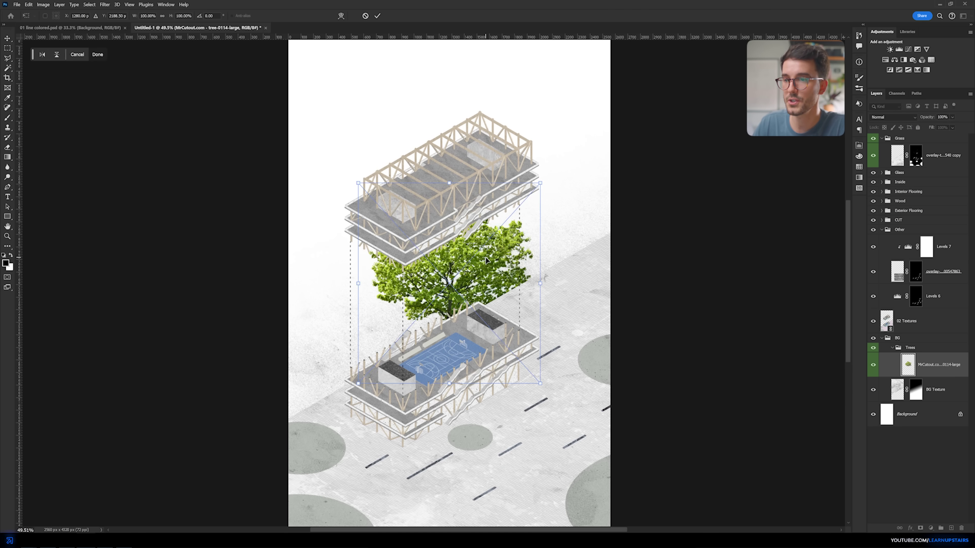
# Shrink the placed tree cutout and position the small tree left of the building
pyautogui.press('Return')
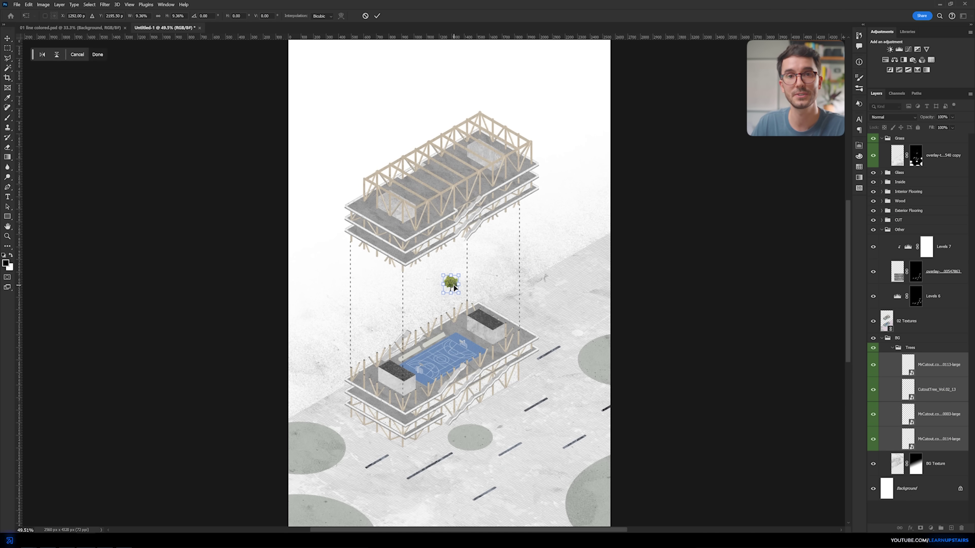
pyautogui.moveTo(317, 325); pyautogui.dragTo(303, 365)
pyautogui.scroll(5, 315, 384)
pyautogui.click(938, 364)
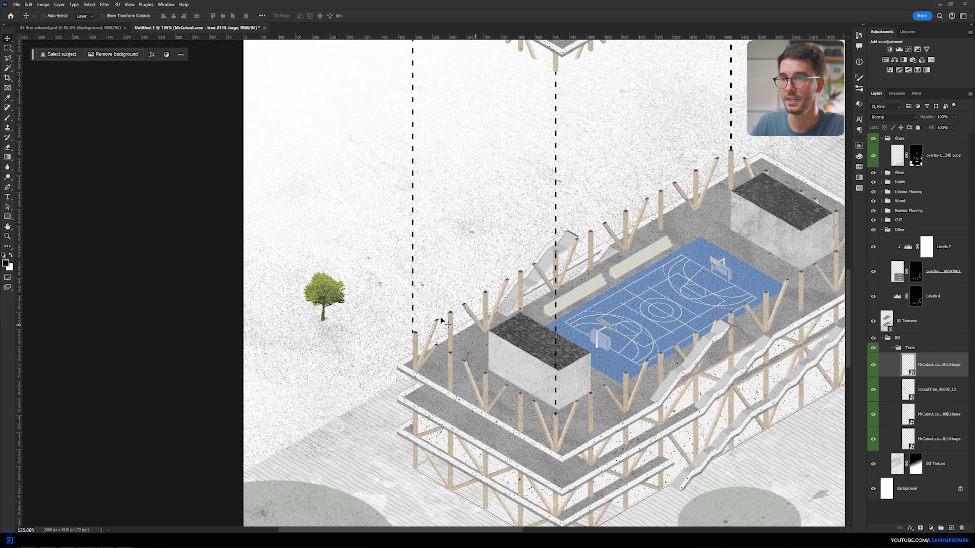
pyautogui.moveTo(446, 322); pyautogui.dragTo(480, 337)
pyautogui.scroll(-2, 480, 338)
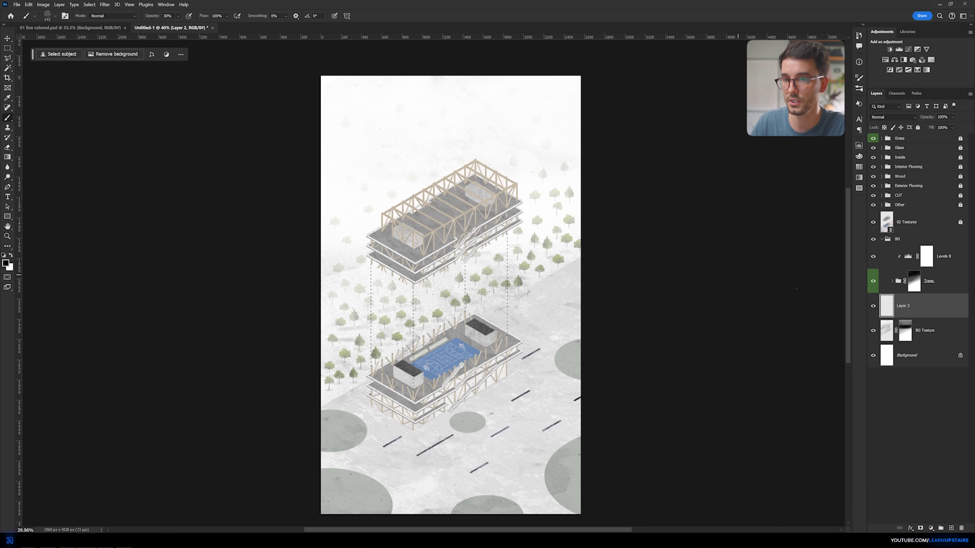
# Paint with a different foliage brush tip and colorize the painted layer green with Hue/Saturation
pyautogui.rightClick(534, 182)
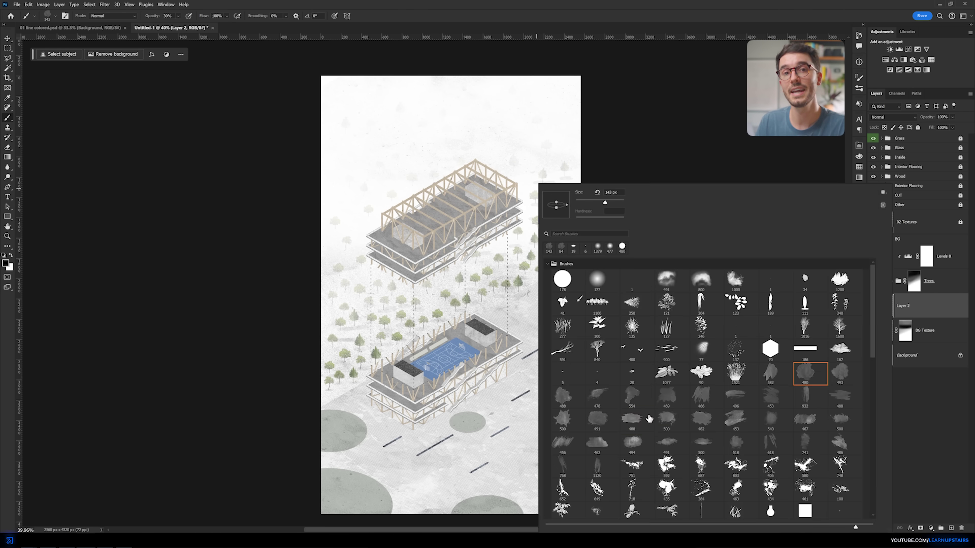
pyautogui.doubleClick(805, 375)
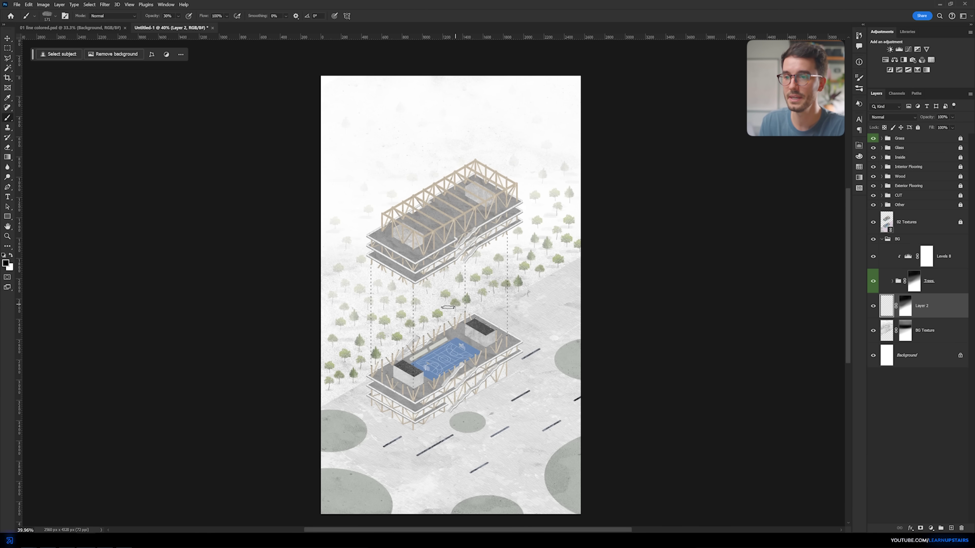
pyautogui.scroll(3, 518, 255)
pyautogui.scroll(-2, 408, 292)
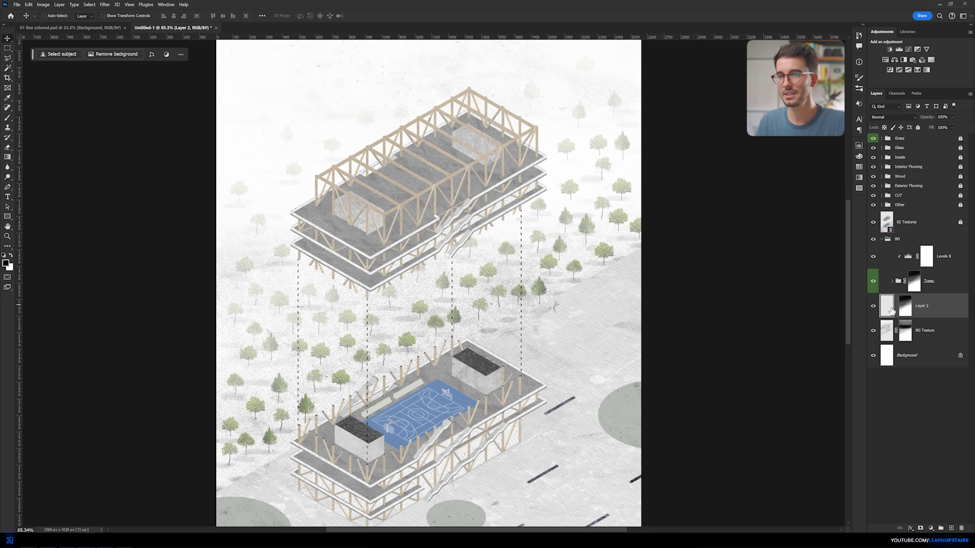
pyautogui.hotkey('ctrl', 'u')
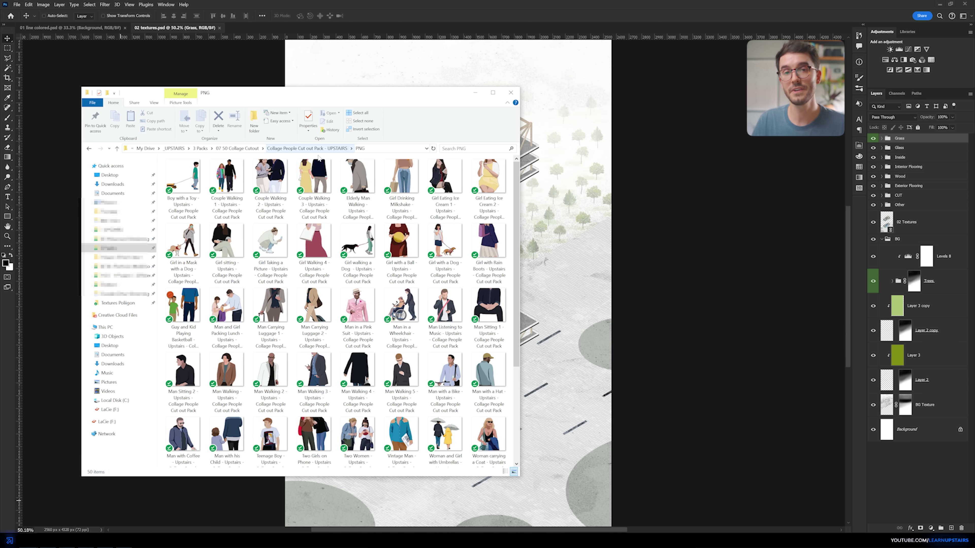
# Place the Man with a Hat and other people cutouts and scale them down small
pyautogui.scroll(-3, 318, 231)
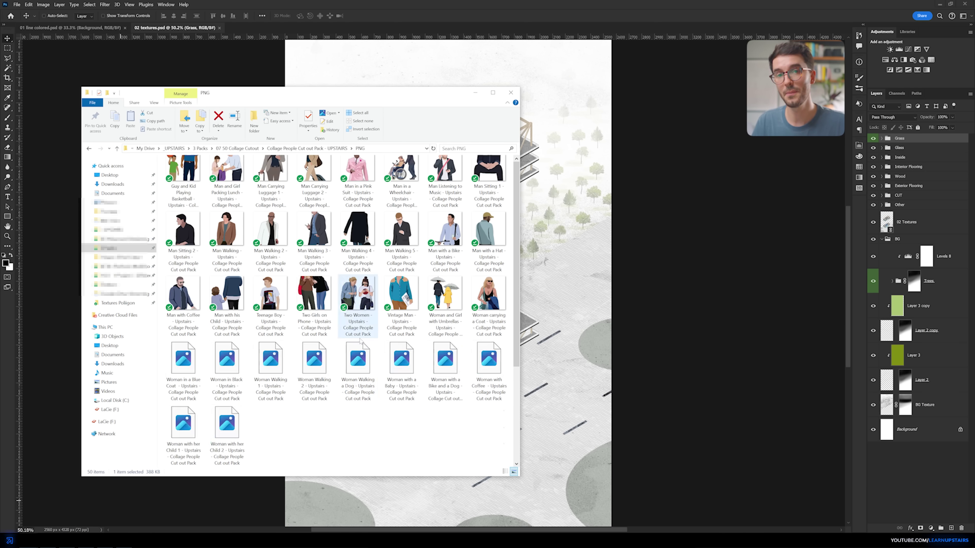
pyautogui.moveTo(230, 415); pyautogui.dragTo(550, 205)
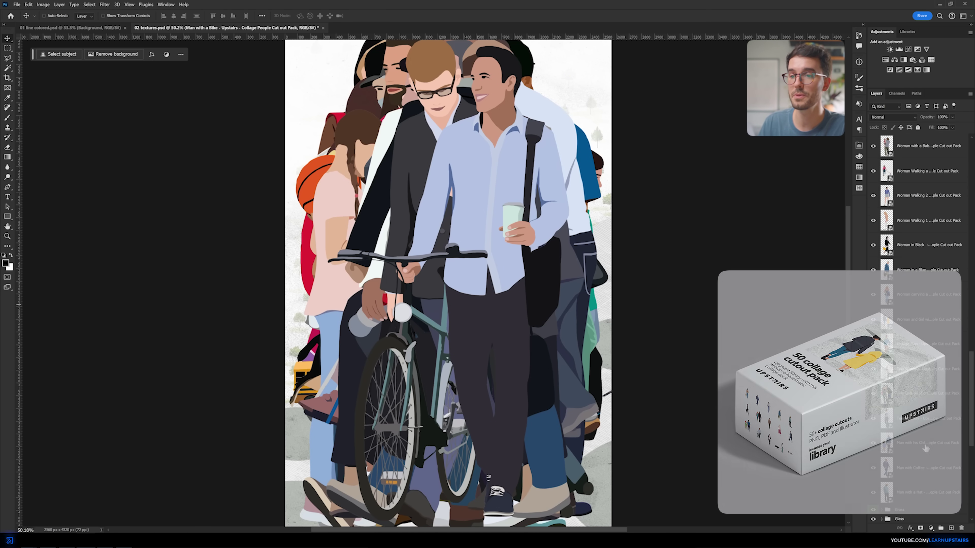
pyautogui.click(601, 310)
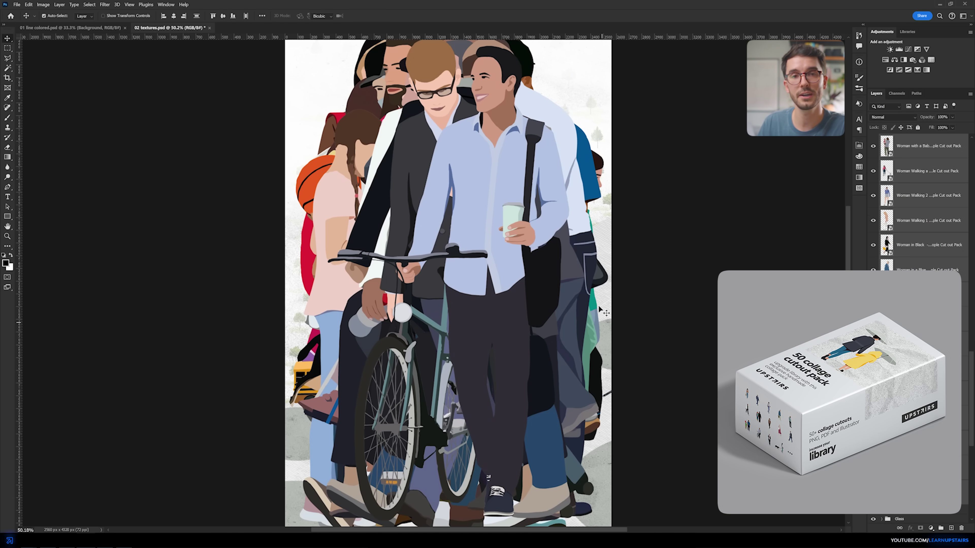
pyautogui.moveTo(591, 281); pyautogui.dragTo(435, 281)
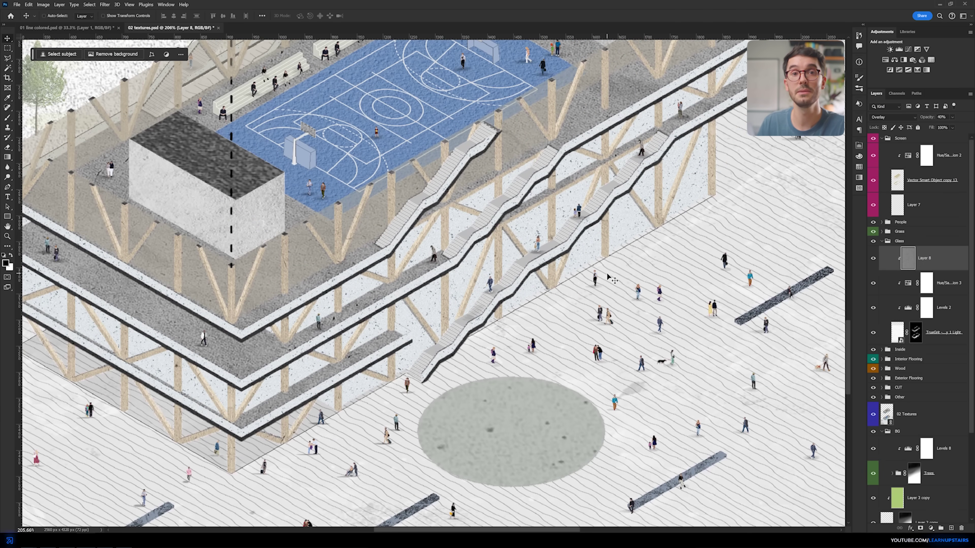
pyautogui.scroll(-8, 607, 274)
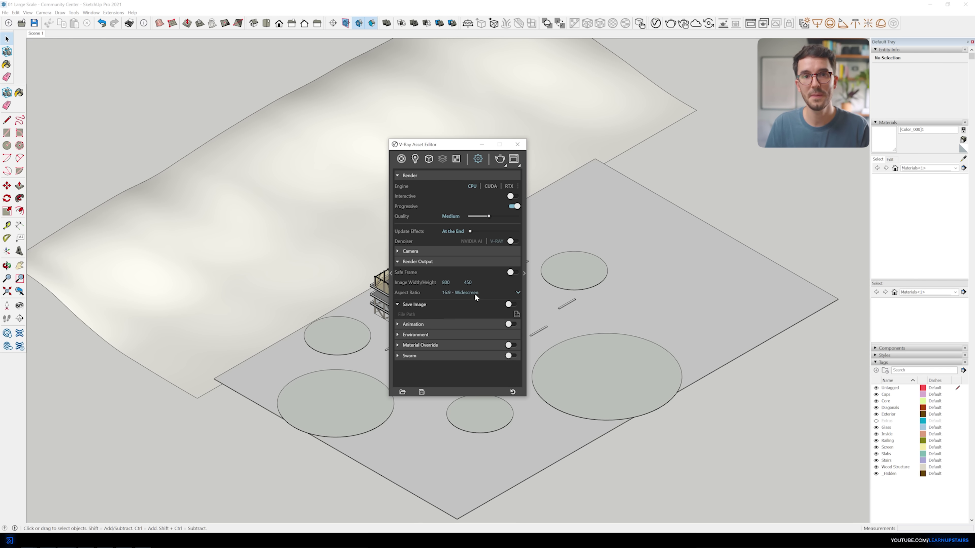
# Match the render aspect ratio to the viewport and check the Photoshop canvas size
pyautogui.click(475, 293)
pyautogui.click(469, 315)
pyautogui.doubleClick(467, 283)
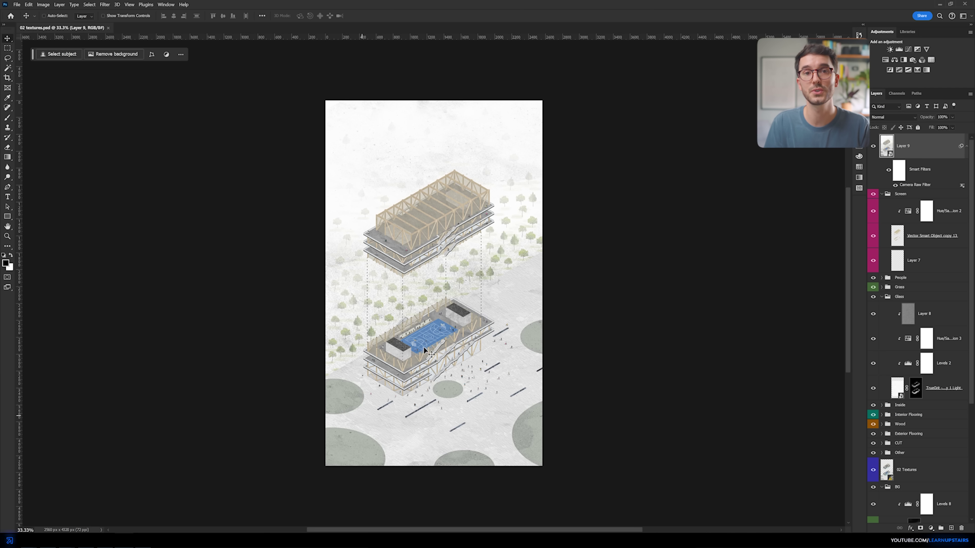
pyautogui.hotkey('ctrl', 'alt', 'c')
pyautogui.click(545, 155)
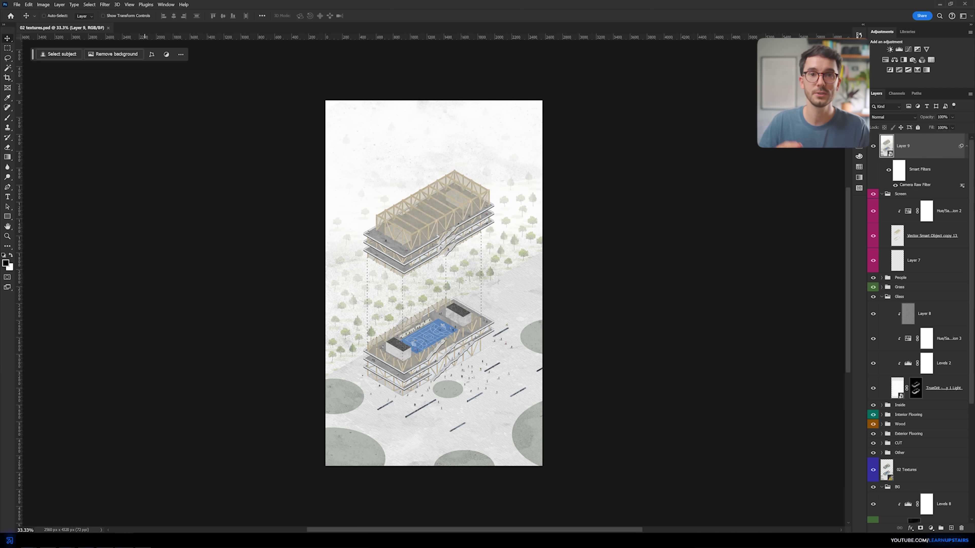
pyautogui.hotkey('alt', 'Tab')
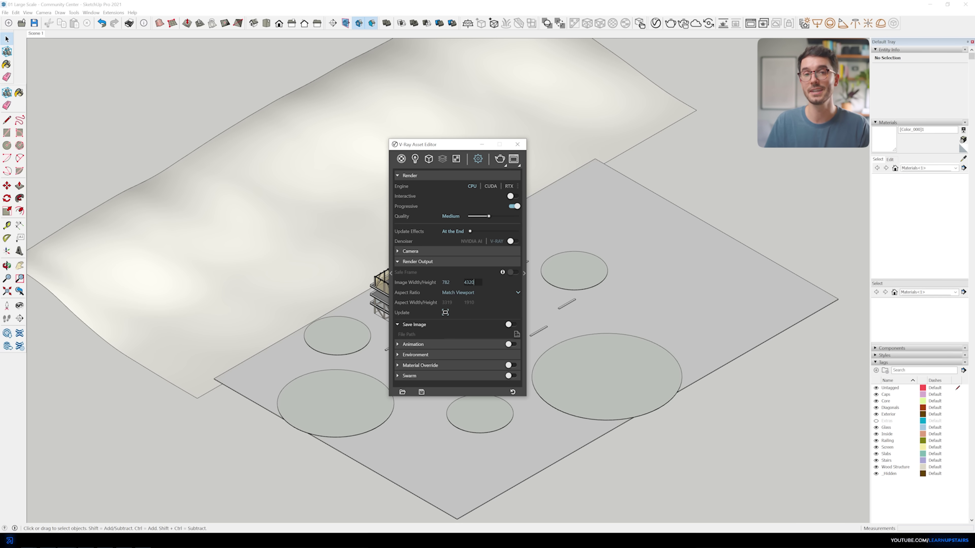
# Render the building, then re-render as a clay image with material override on
pyautogui.click(499, 159)
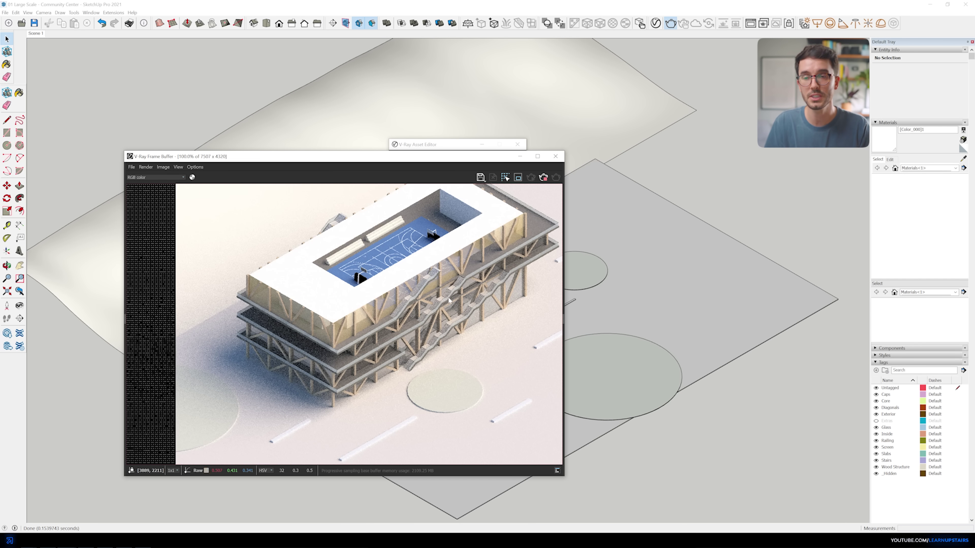
pyautogui.moveTo(415, 163); pyautogui.dragTo(465, 160)
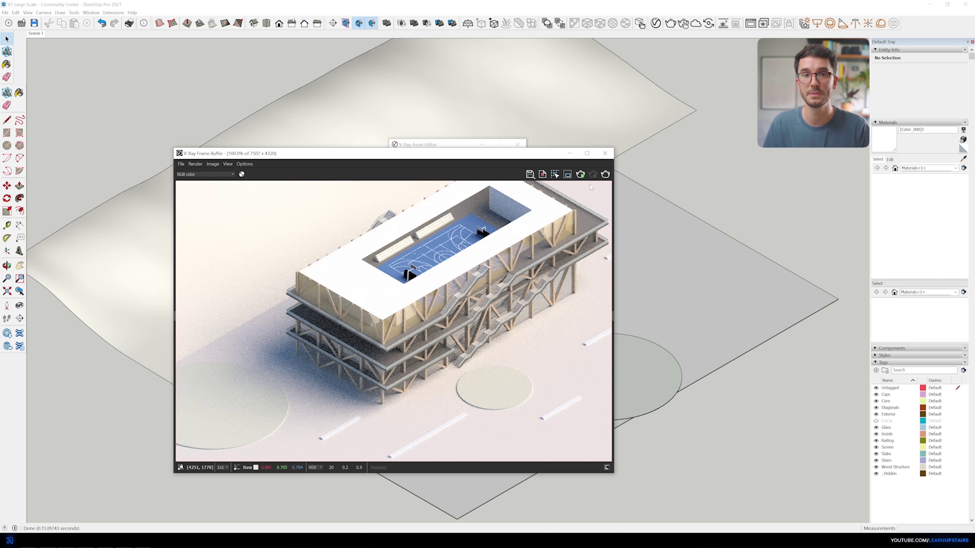
pyautogui.click(607, 153)
pyautogui.click(514, 365)
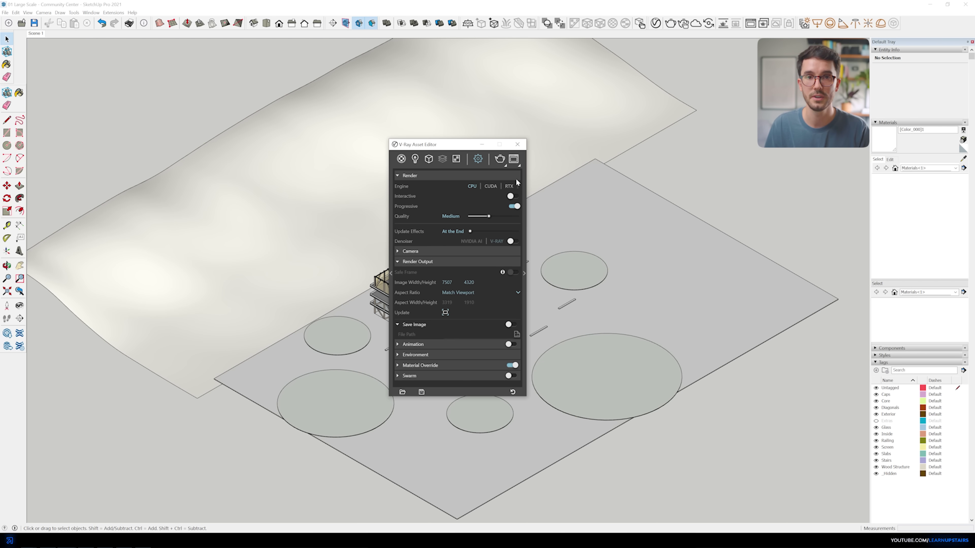
pyautogui.click(500, 159)
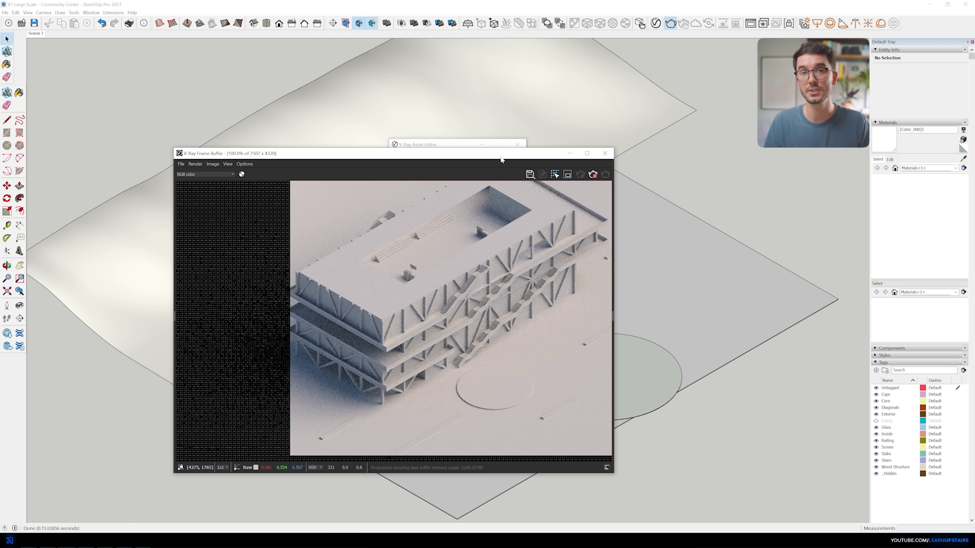
pyautogui.moveTo(498, 154); pyautogui.dragTo(831, 141)
pyautogui.moveTo(441, 144); pyautogui.dragTo(129, 76)
# Stop the Section 4 clipper using the object's material and reveal the glass refraction settings
pyautogui.click(102, 90)
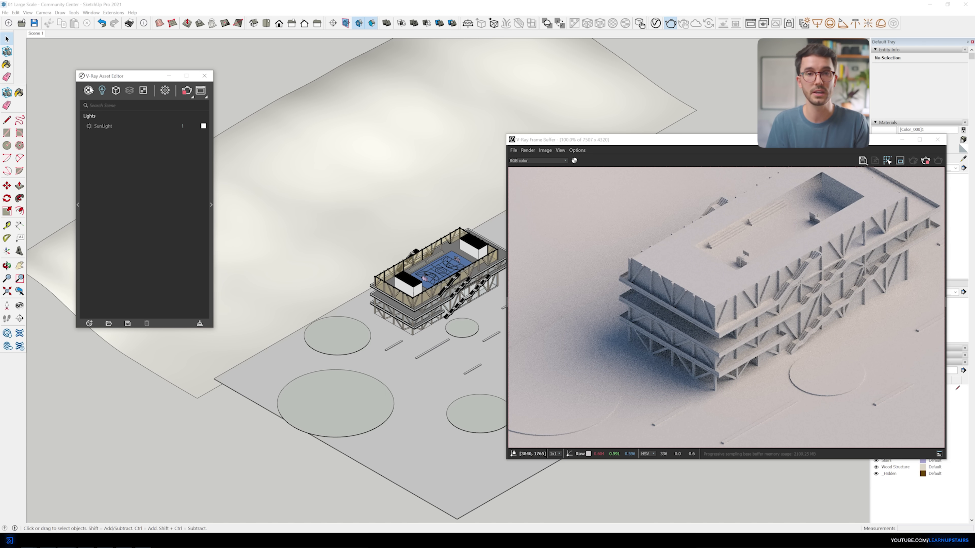
pyautogui.click(116, 90)
pyautogui.click(209, 179)
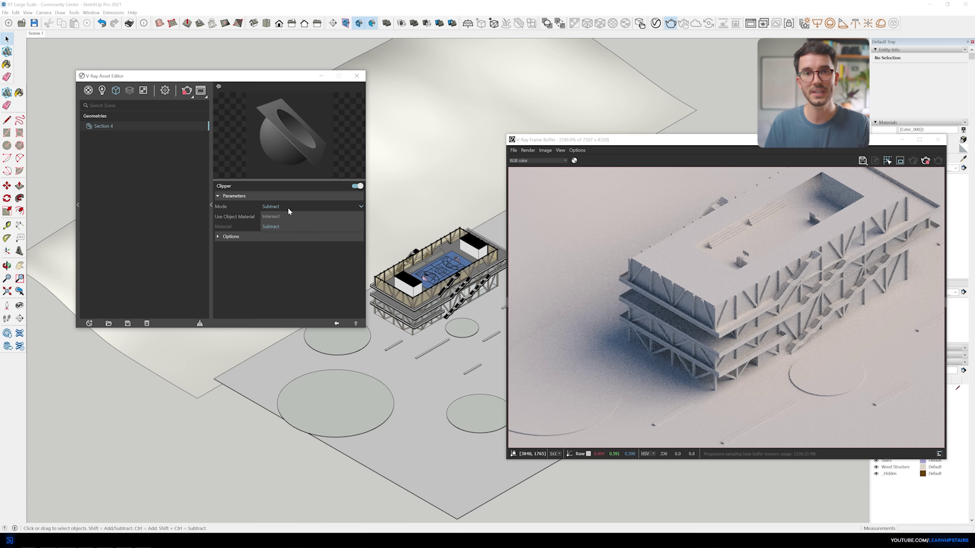
pyautogui.click(356, 217)
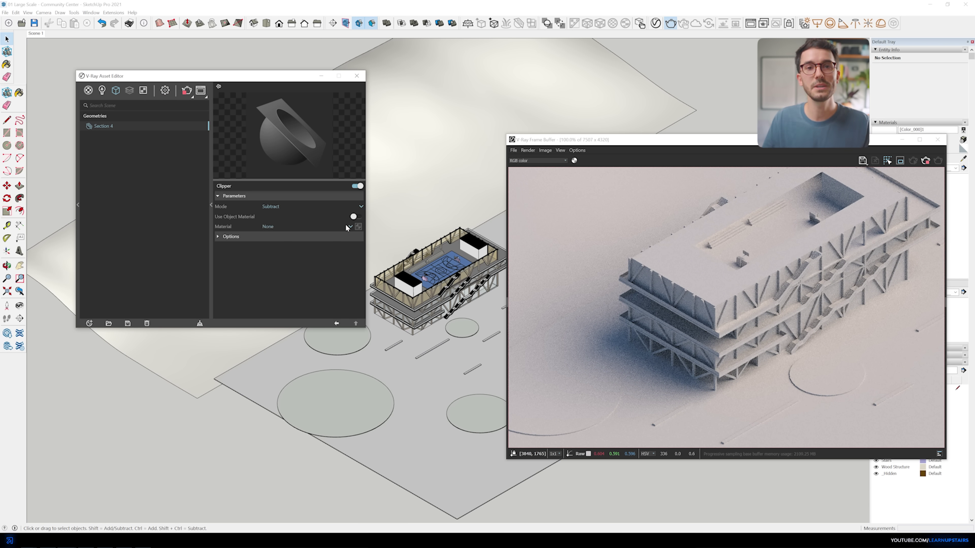
pyautogui.click(231, 237)
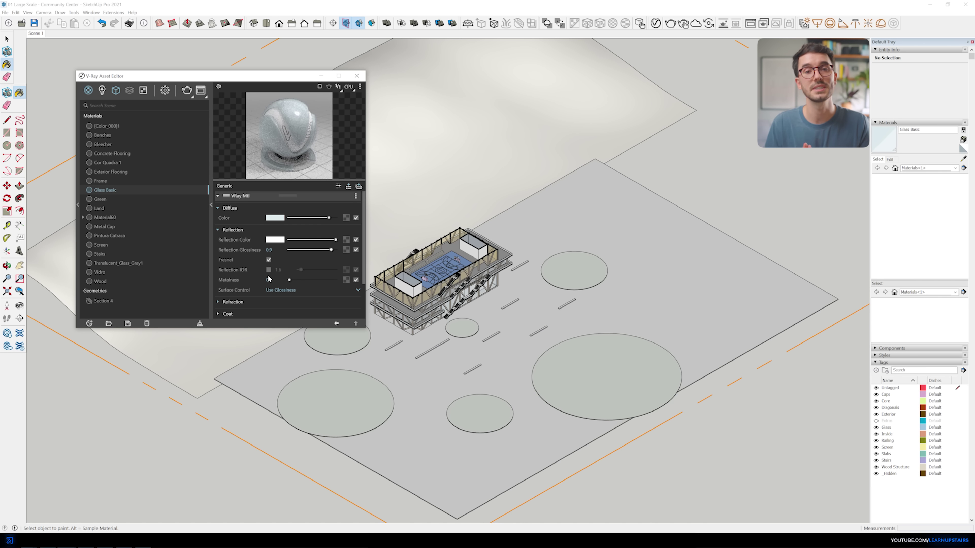
pyautogui.click(233, 302)
# Set the SunLight colour mode to Override and its size multiplier to 100 for softer shadows
pyautogui.scroll(-2, 268, 292)
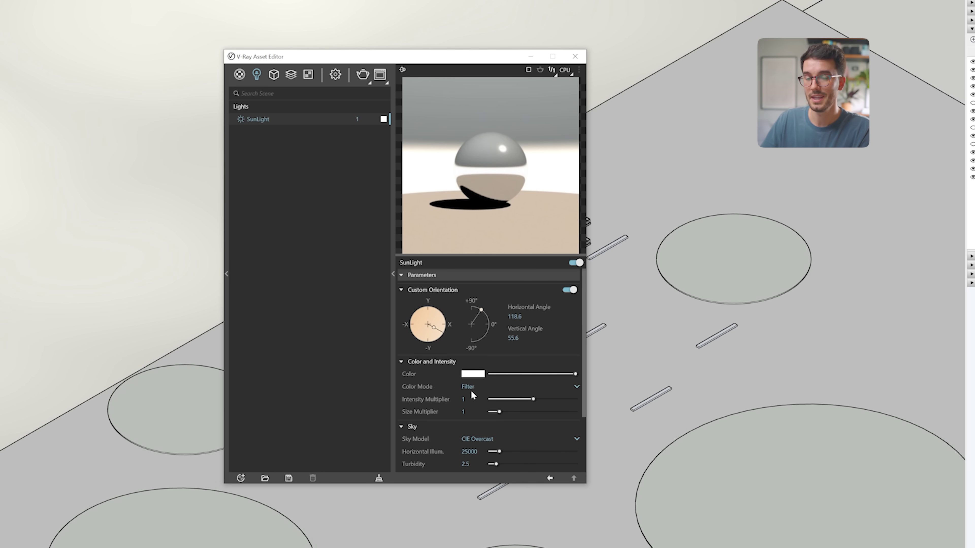
pyautogui.click(476, 387)
pyautogui.click(474, 422)
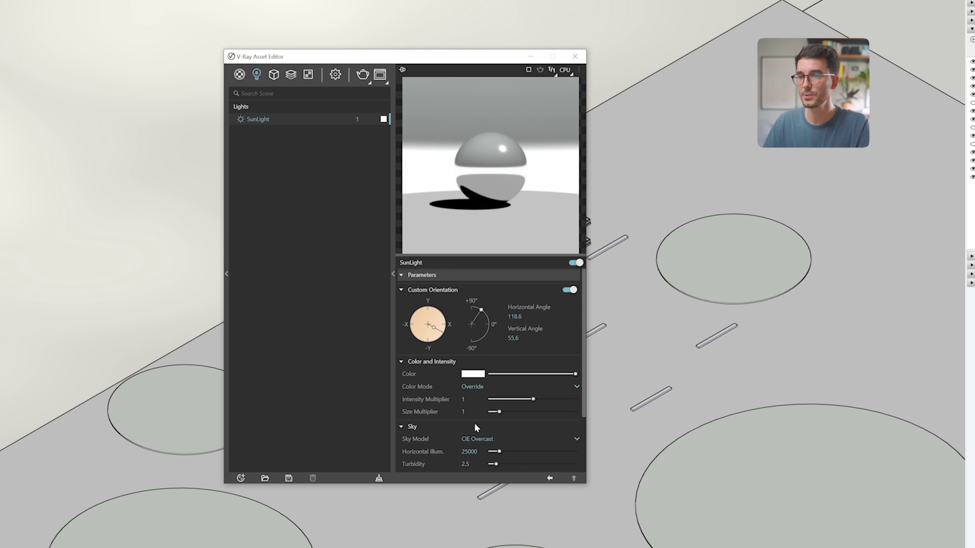
pyautogui.doubleClick(463, 412)
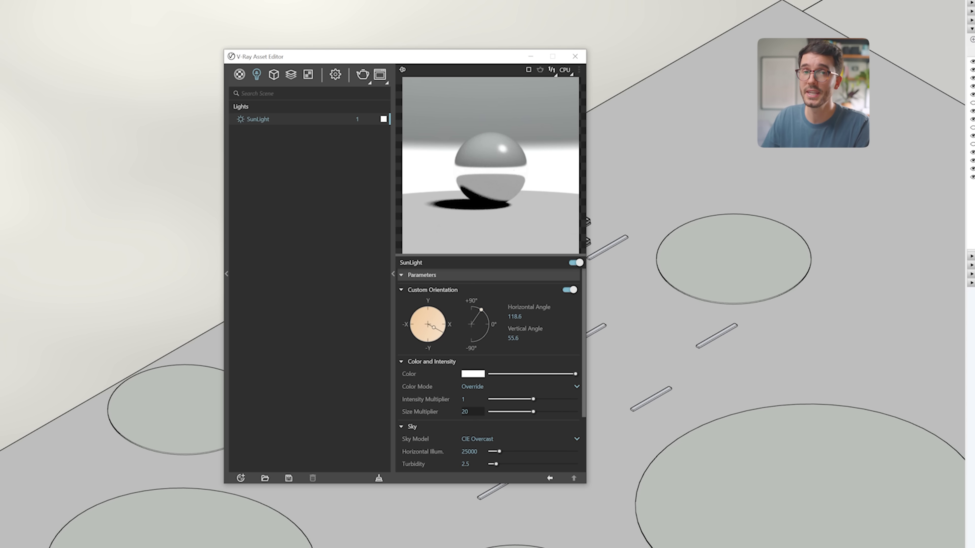
pyautogui.write('20')
pyautogui.press('BackSpace')
pyautogui.press('BackSpace')
pyautogui.write('100')
pyautogui.press('Return')
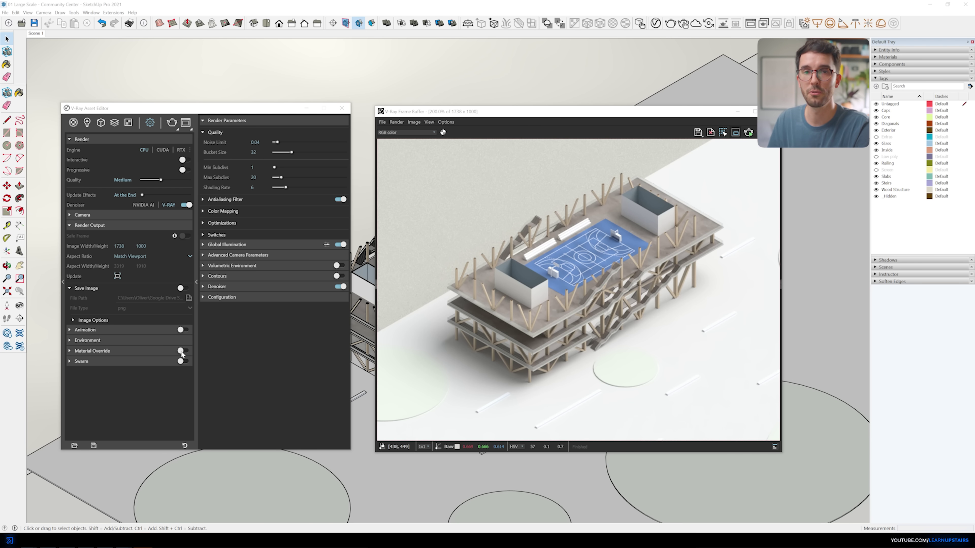
# Render with clay override, exclude Concrete Flooring, and load its polished concrete colour bitmap
pyautogui.click(161, 352)
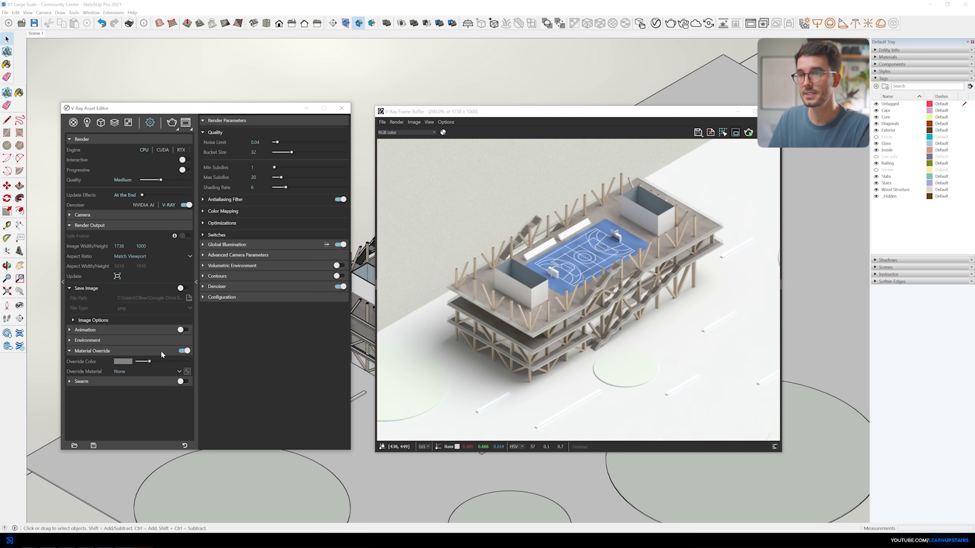
pyautogui.click(748, 132)
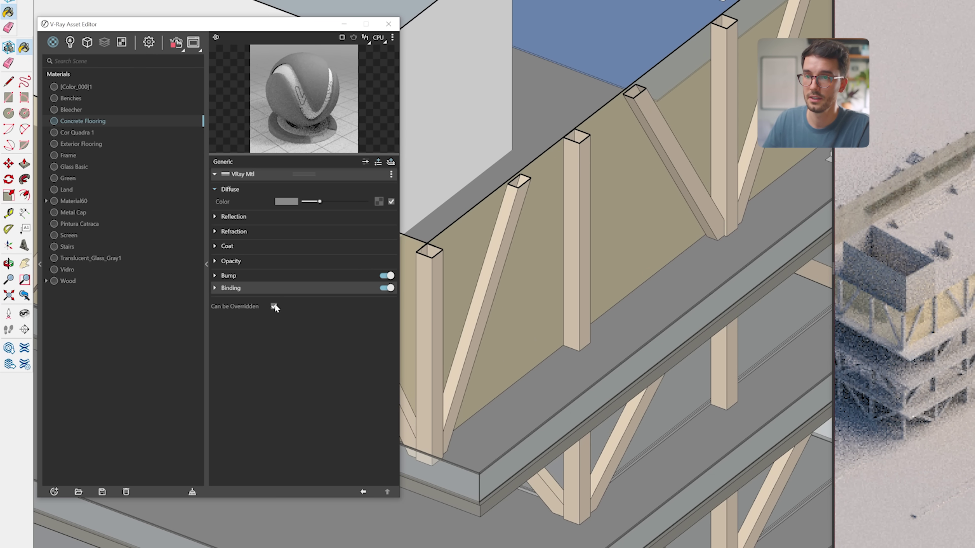
pyautogui.click(274, 306)
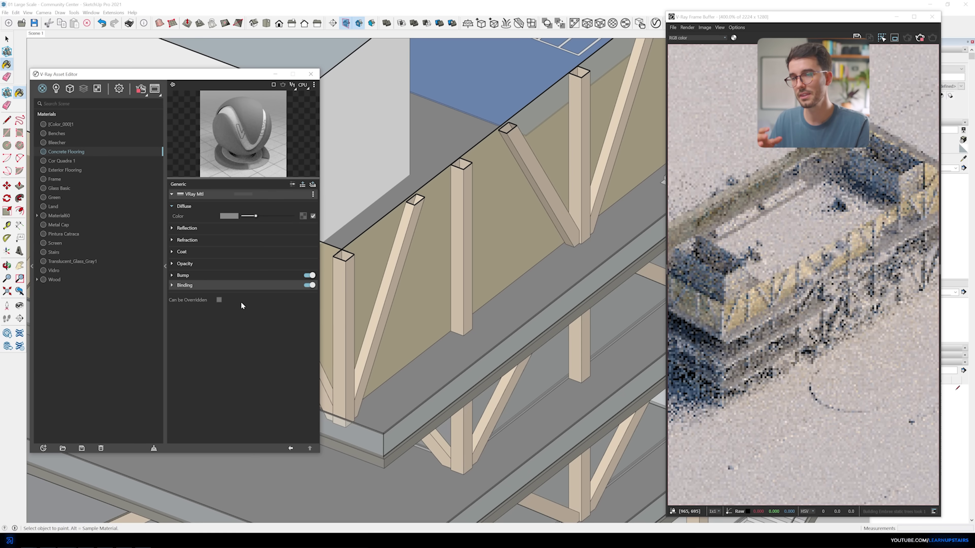
pyautogui.click(303, 216)
pyautogui.click(286, 224)
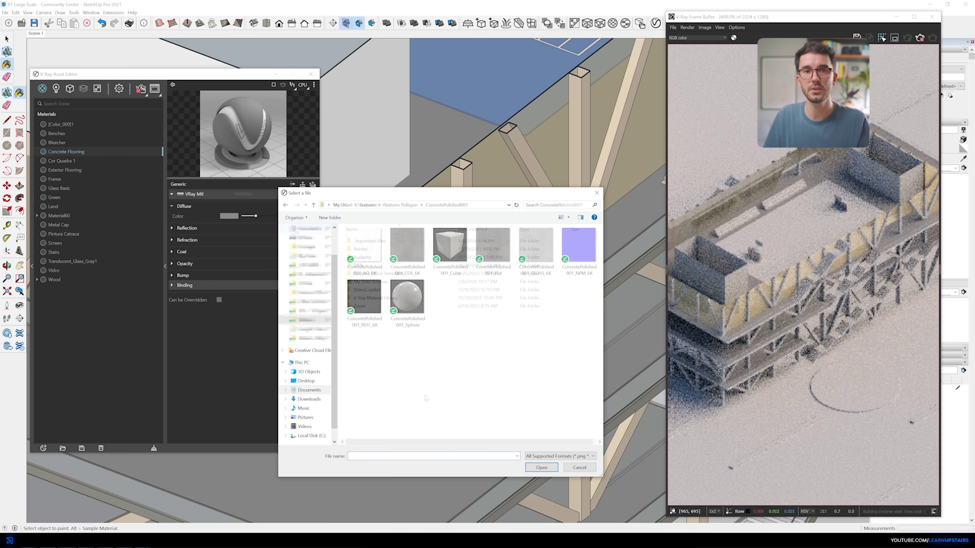
pyautogui.doubleClick(407, 246)
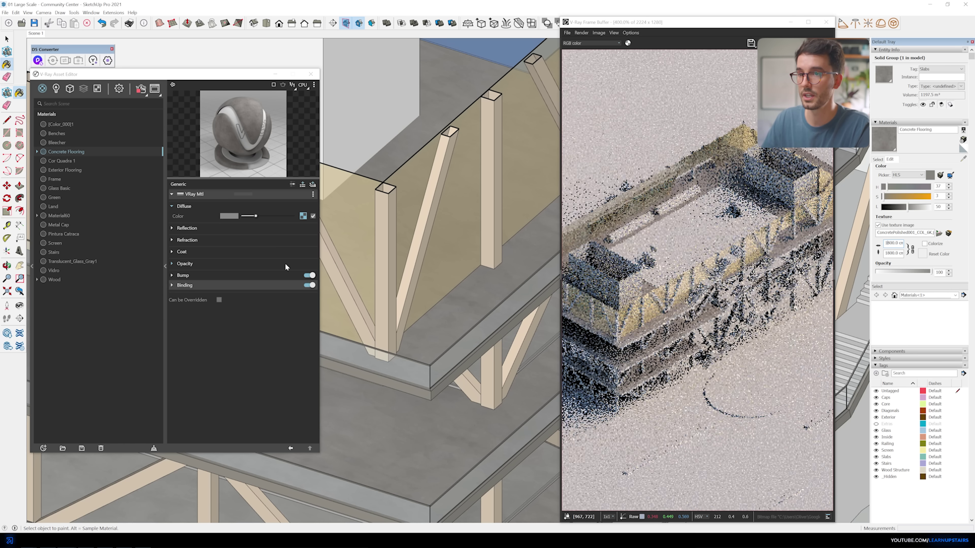
# Load the polished concrete reflection image into the Concrete Flooring reflection slot
pyautogui.click(187, 227)
pyautogui.click(303, 238)
pyautogui.click(285, 247)
pyautogui.click(363, 296)
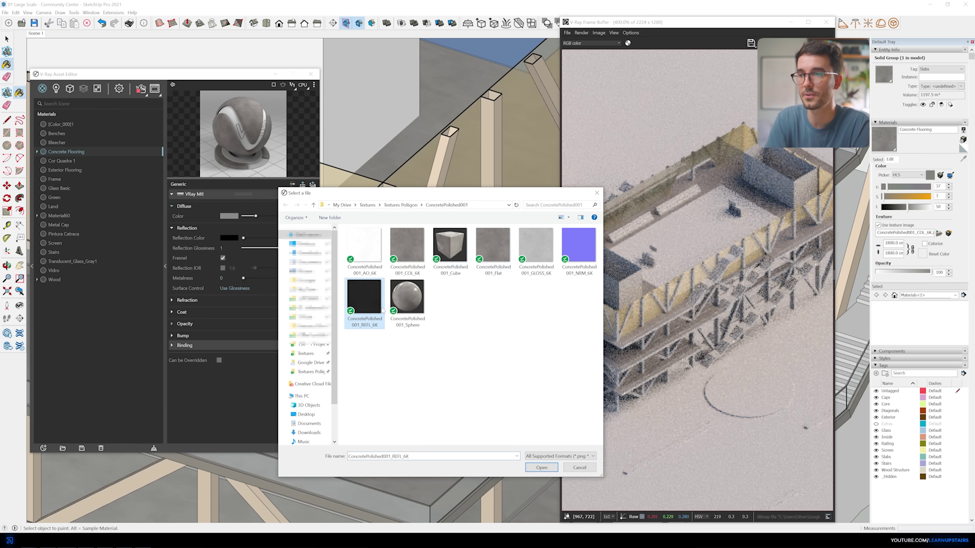
pyautogui.click(541, 467)
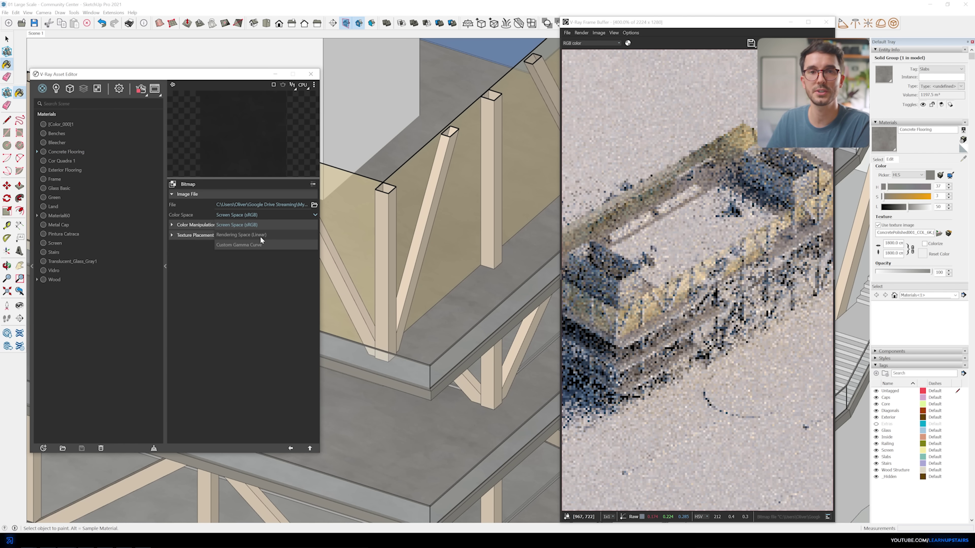
pyautogui.click(290, 448)
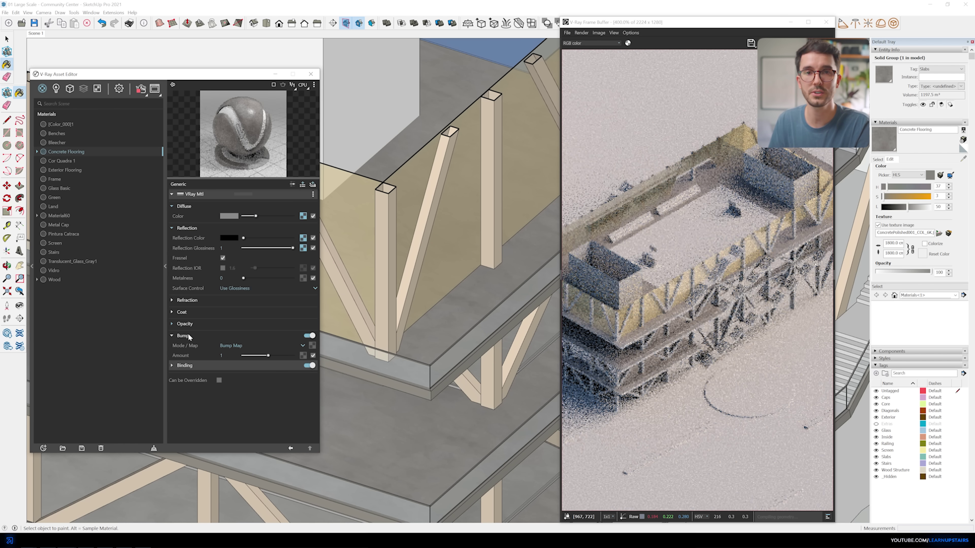
# Set bump mode to Normal Map with the polished concrete normal image and amount 1
pyautogui.click(251, 345)
pyautogui.click(232, 365)
pyautogui.click(312, 346)
pyautogui.click(287, 114)
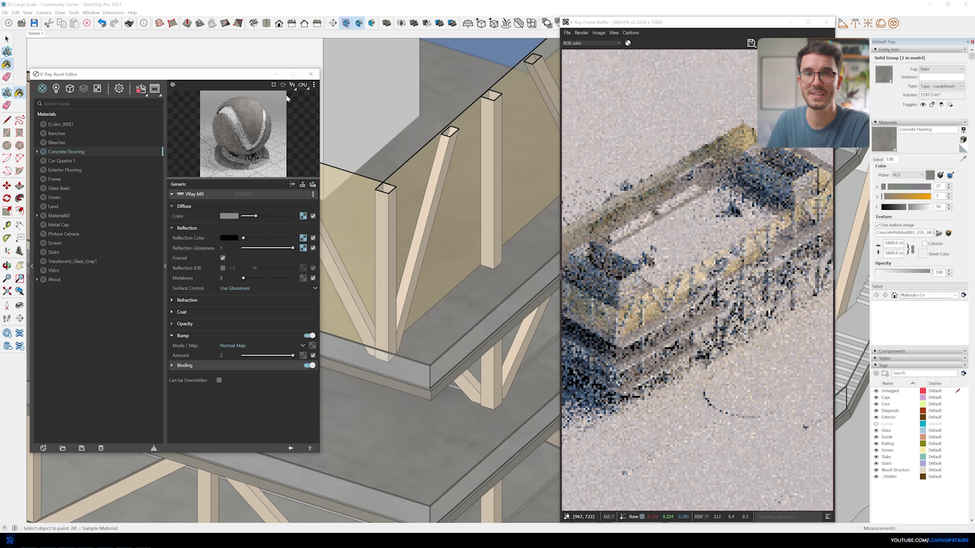
pyautogui.doubleClick(571, 253)
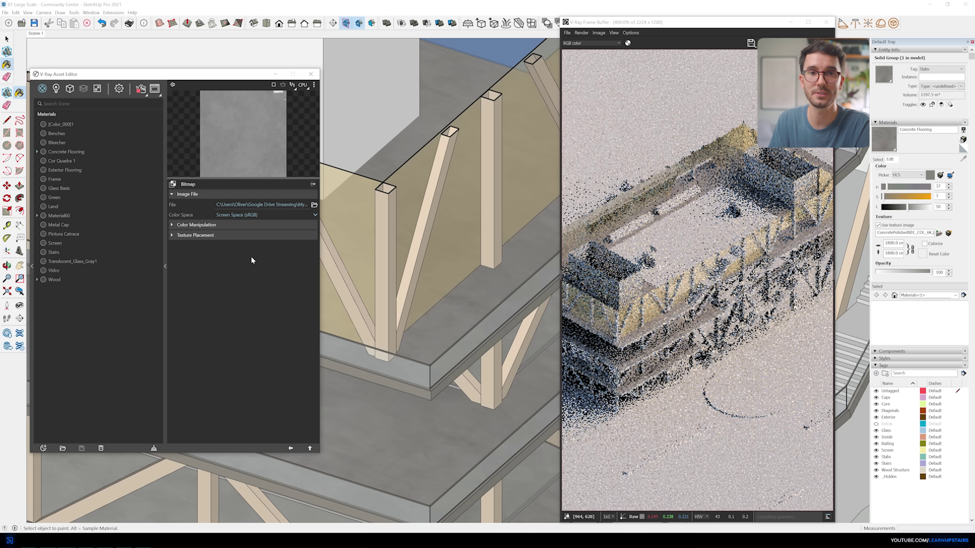
pyautogui.click(291, 448)
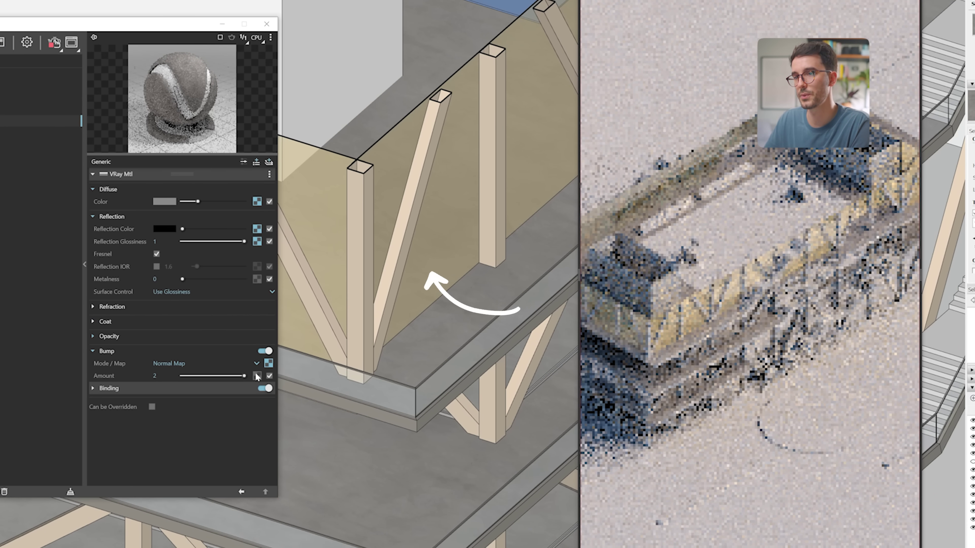
pyautogui.doubleClick(171, 377)
pyautogui.write('1')
pyautogui.press('Return')
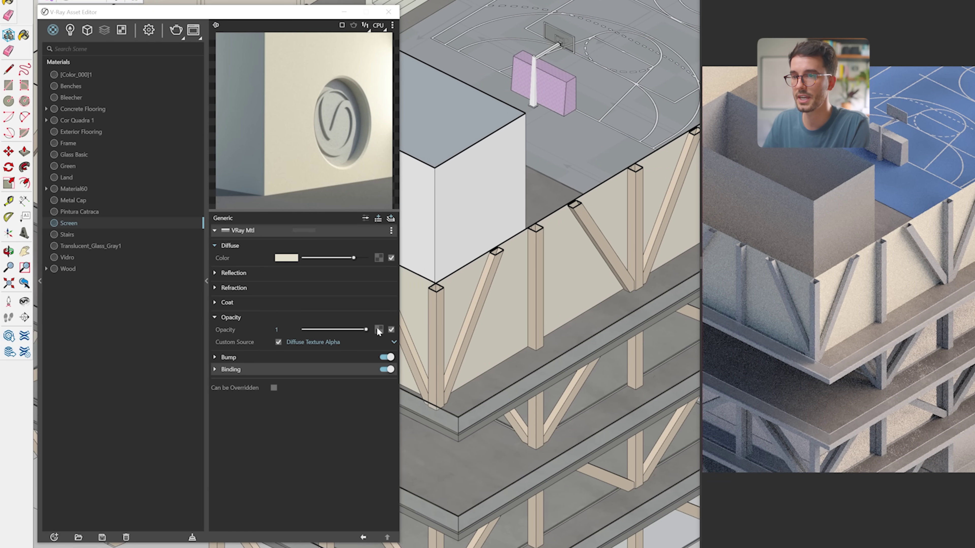
# Use a Grid texture in the Screen material's Opacity slot
pyautogui.click(302, 327)
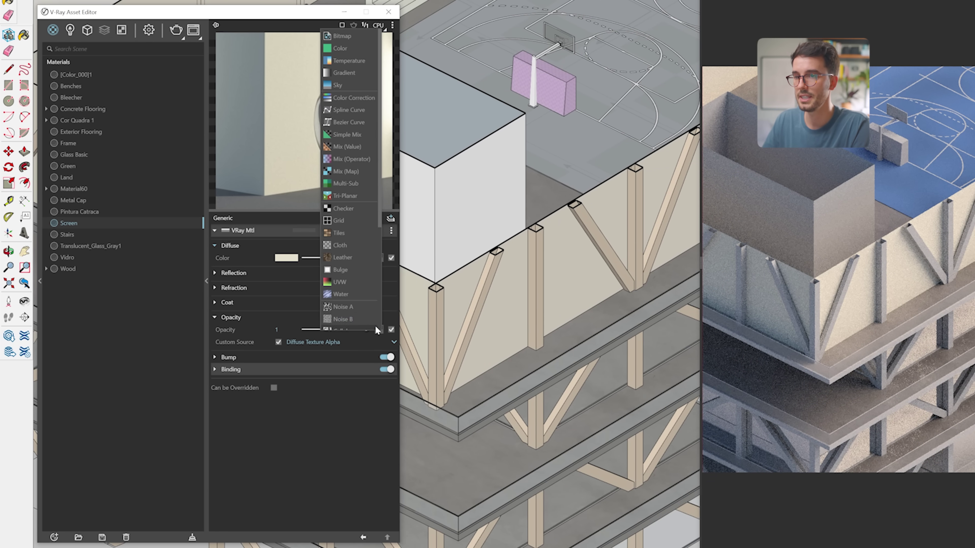
pyautogui.click(354, 222)
pyautogui.click(363, 537)
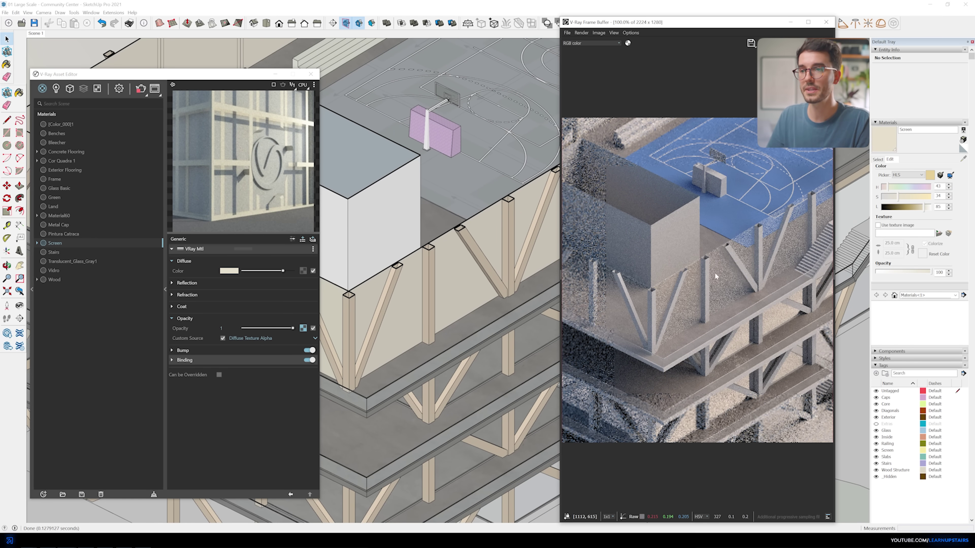
pyautogui.scroll(2, 717, 276)
pyautogui.scroll(-2, 716, 273)
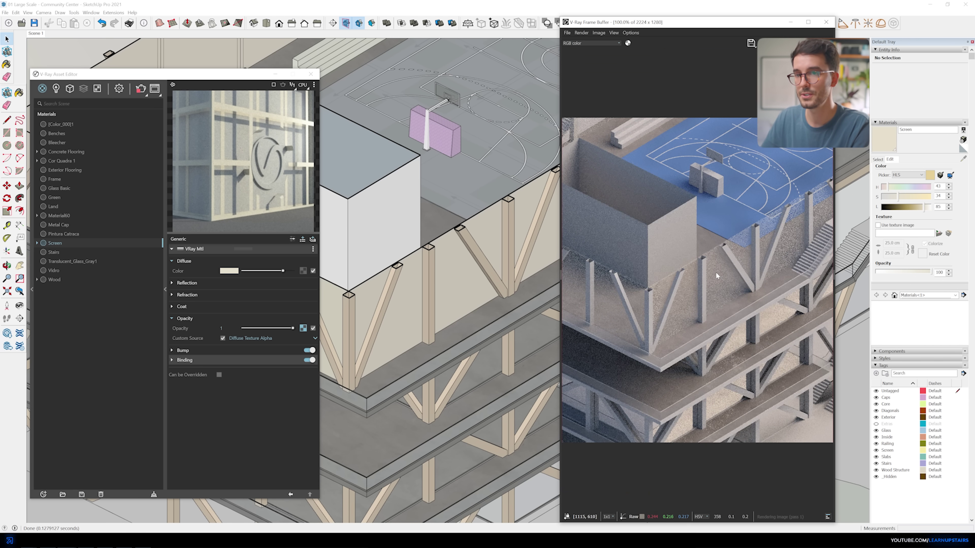
# Bind the Screen texture to the Texture Helper and set its tile width to 25 cm
pyautogui.click(240, 360)
pyautogui.click(230, 391)
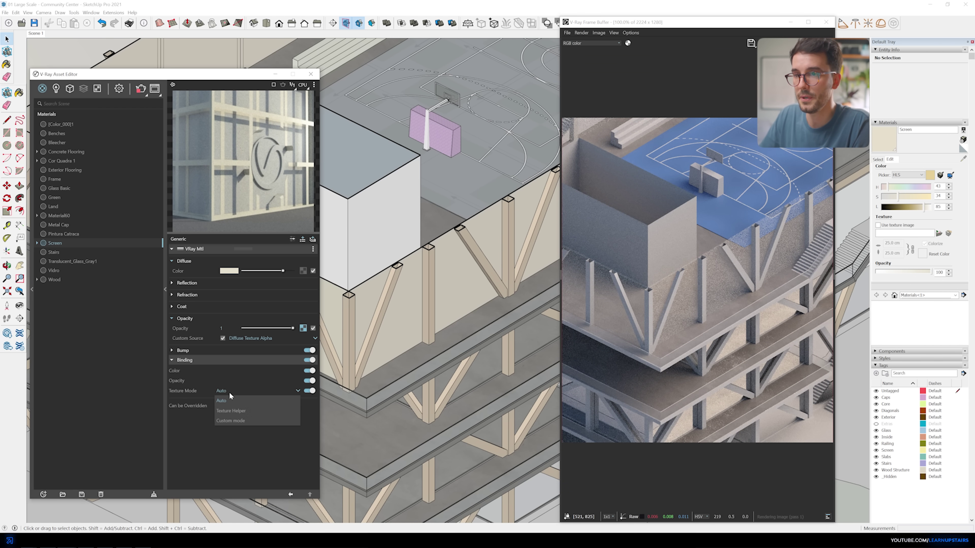
pyautogui.click(238, 411)
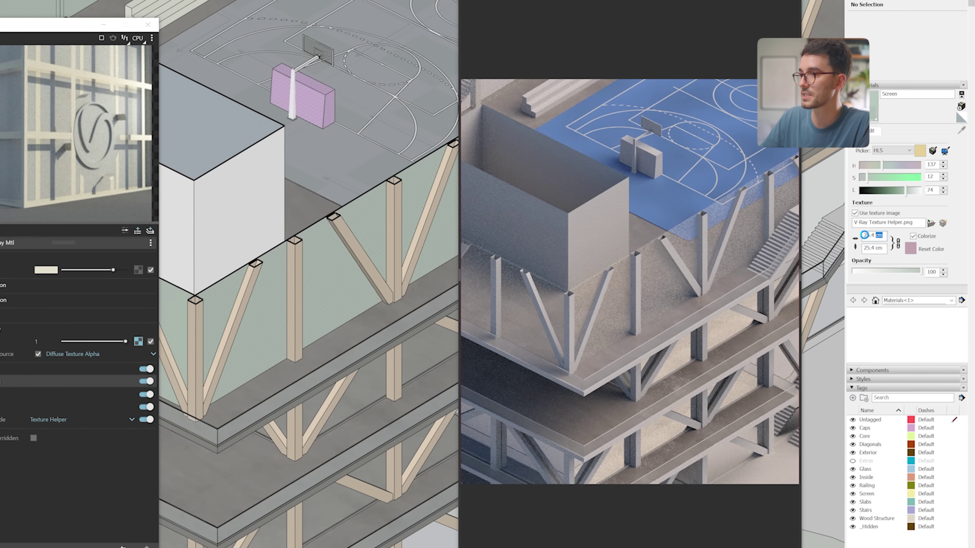
pyautogui.click(892, 243)
pyautogui.press('Return')
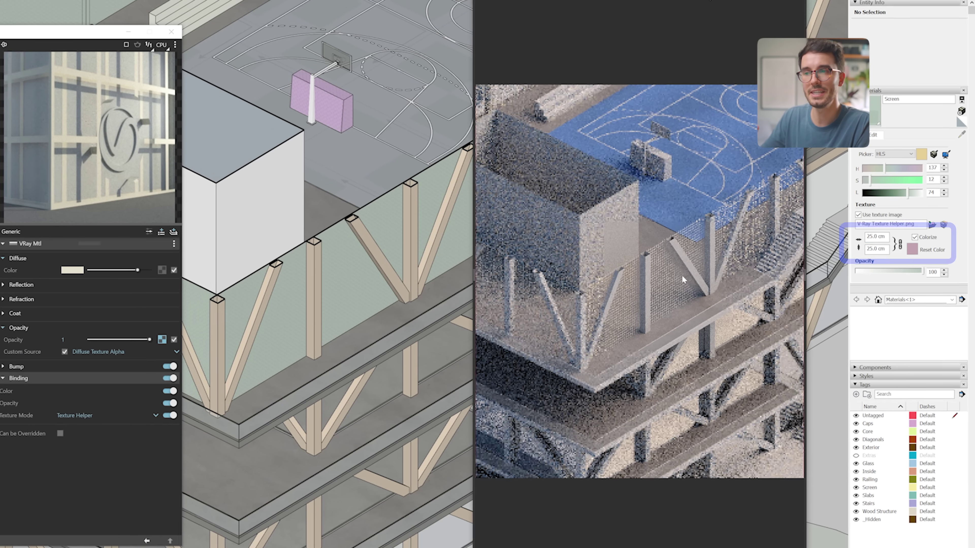
pyautogui.scroll(3, 705, 278)
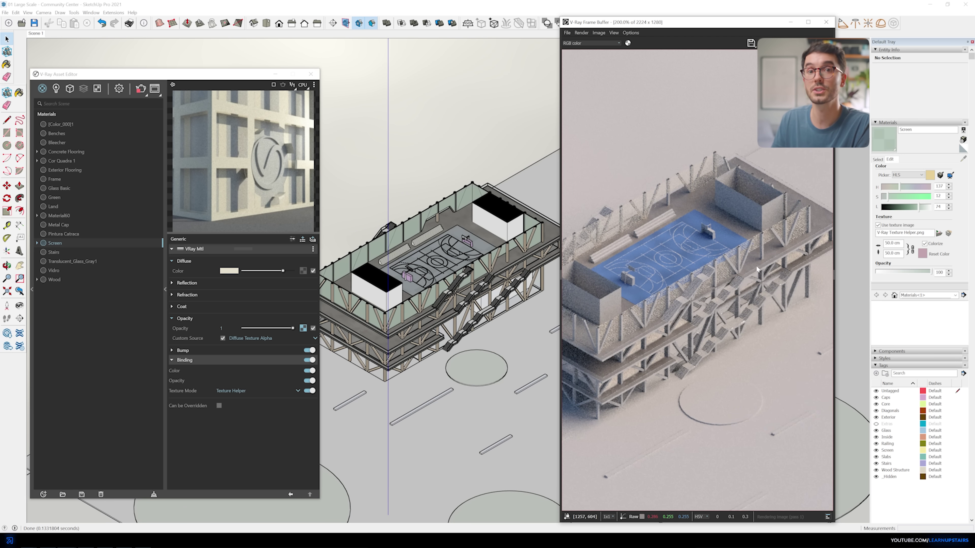
pyautogui.scroll(1, 751, 256)
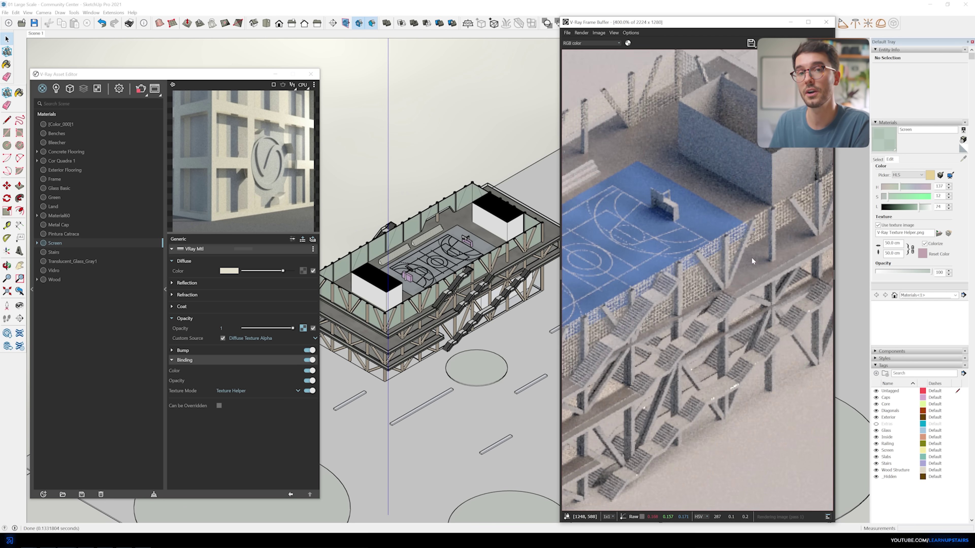
pyautogui.scroll(-1, 691, 254)
pyautogui.scroll(1, 617, 259)
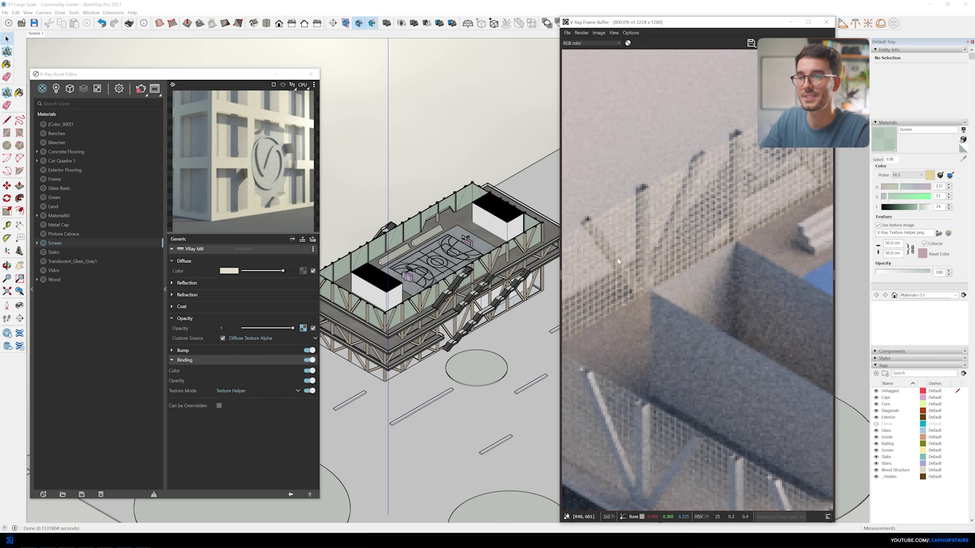
pyautogui.scroll(-2, 617, 257)
pyautogui.scroll(1, 707, 253)
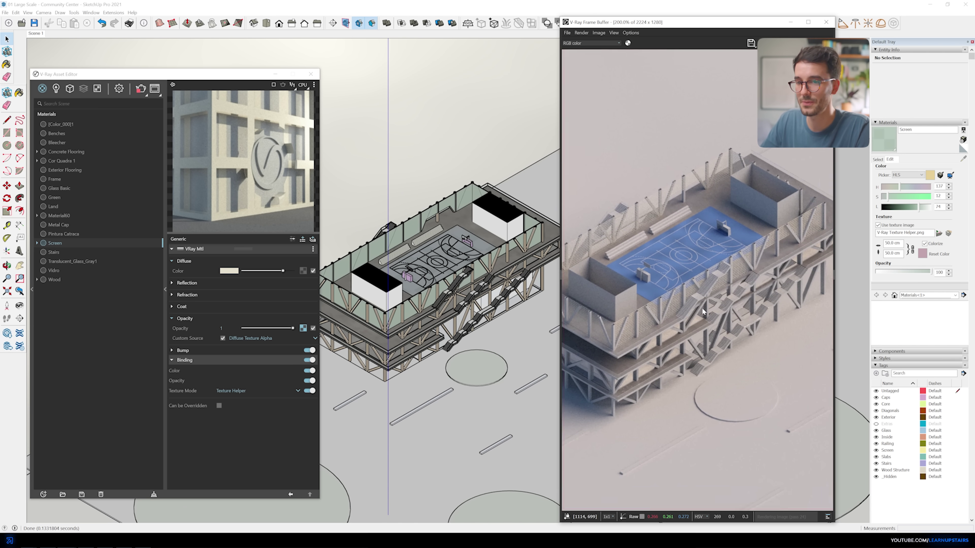
pyautogui.scroll(1, 669, 309)
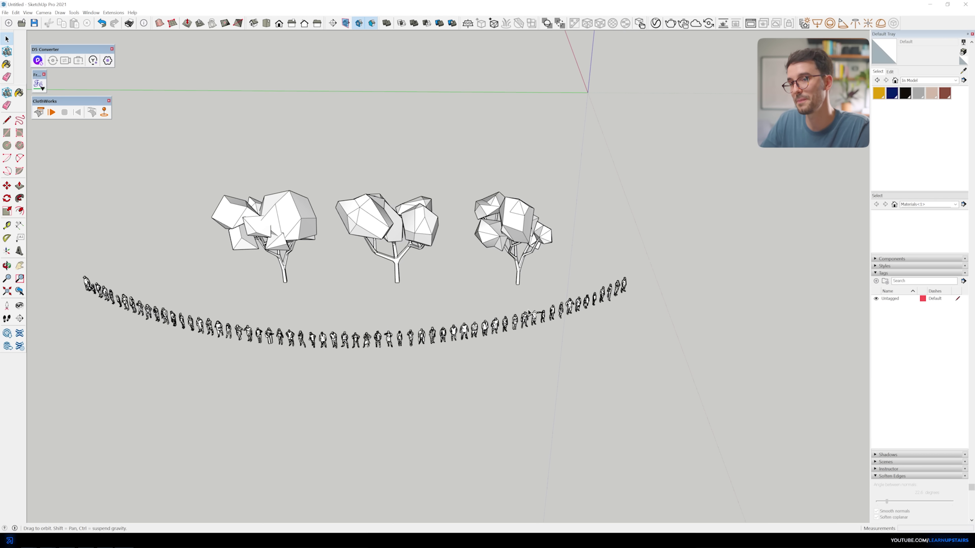
# Select all the trees and people and paste them onto the community center site
pyautogui.press('space')
pyautogui.hotkey('ctrl', 'a')
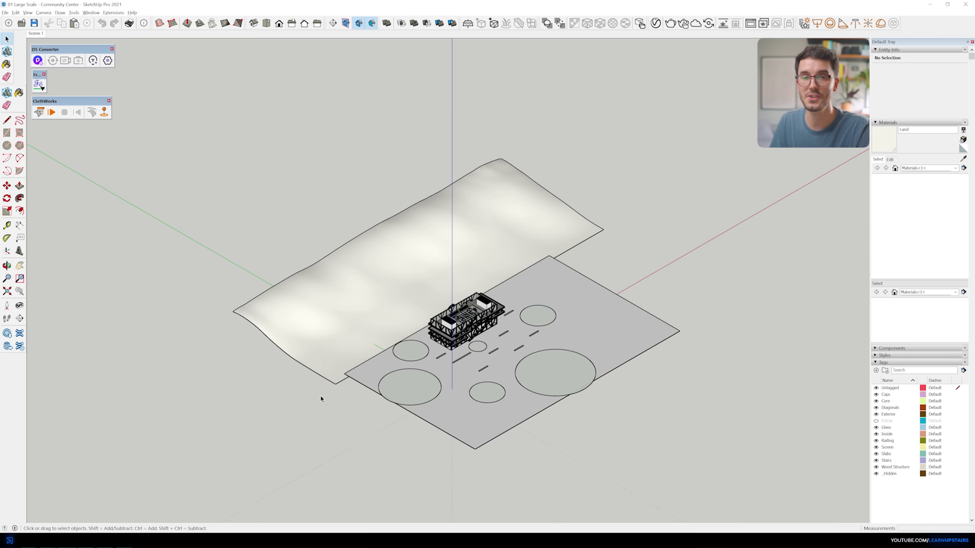
pyautogui.scroll(5, 614, 441)
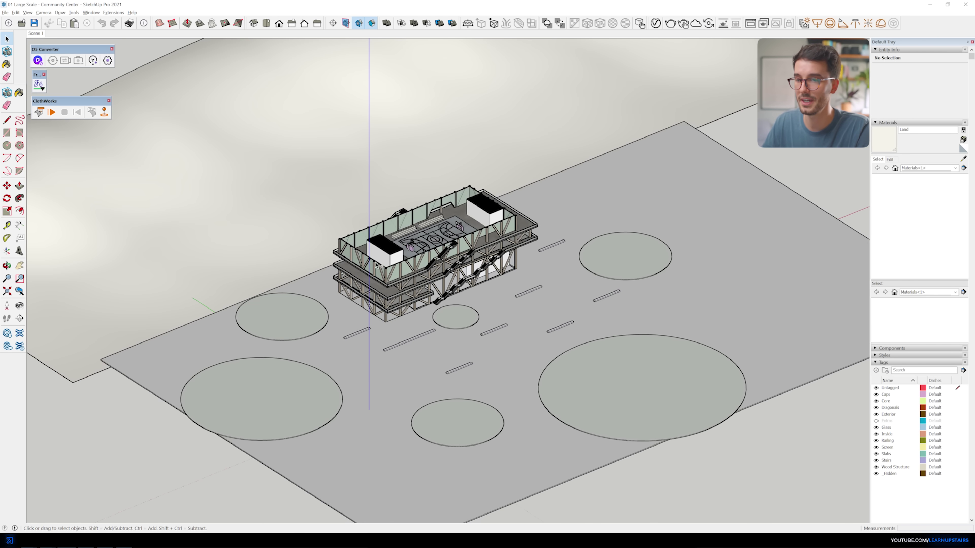
pyautogui.hotkey('ctrl', 'v')
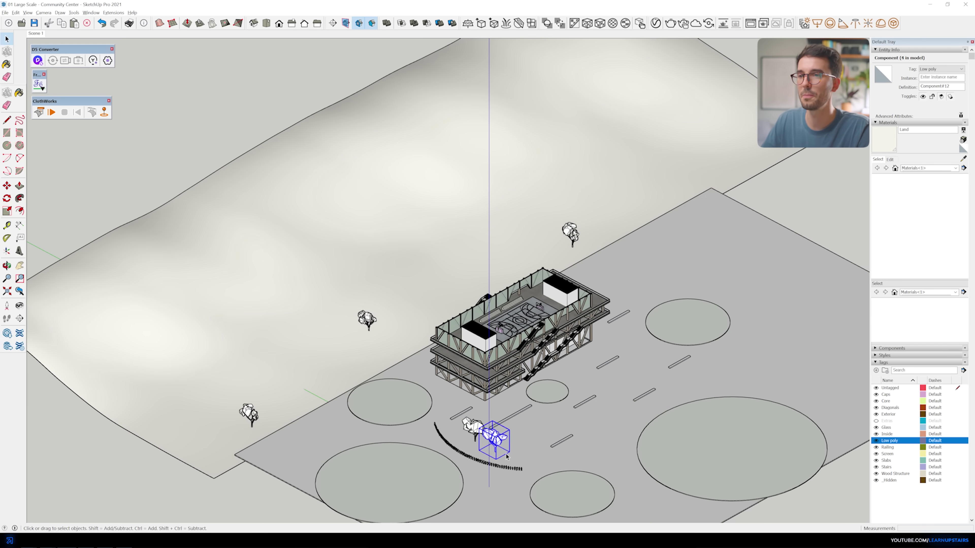
pyautogui.click(496, 442)
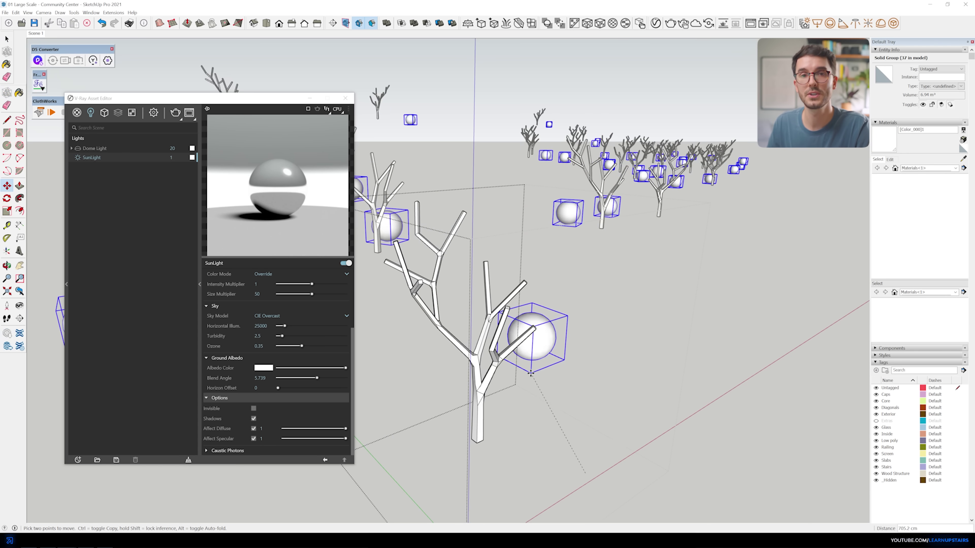
pyautogui.scroll(3, 589, 418)
# Select a sphere tree group with the Move tool, then clear the selection
pyautogui.click(405, 283)
pyautogui.scroll(3, 422, 278)
pyautogui.press('m')
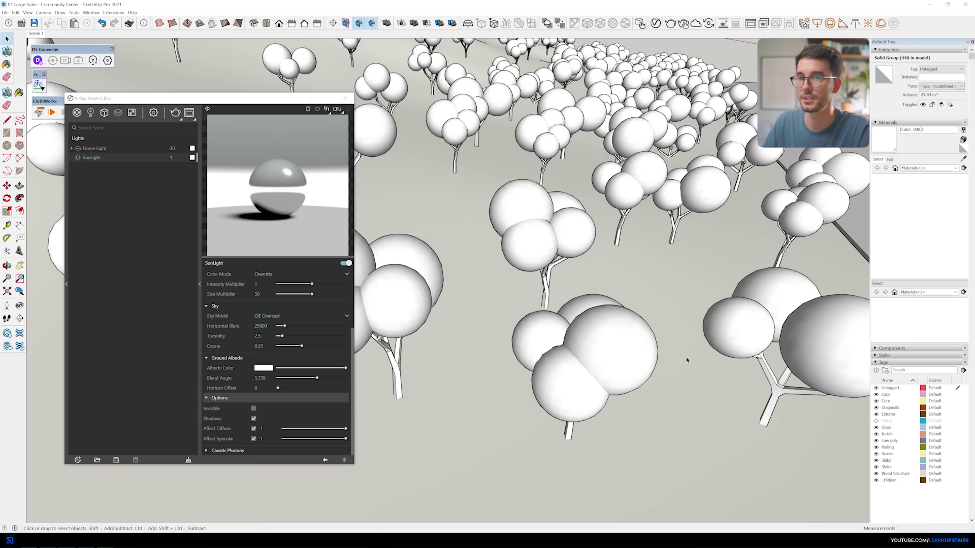
pyautogui.click(687, 360)
pyautogui.scroll(-10, 630, 344)
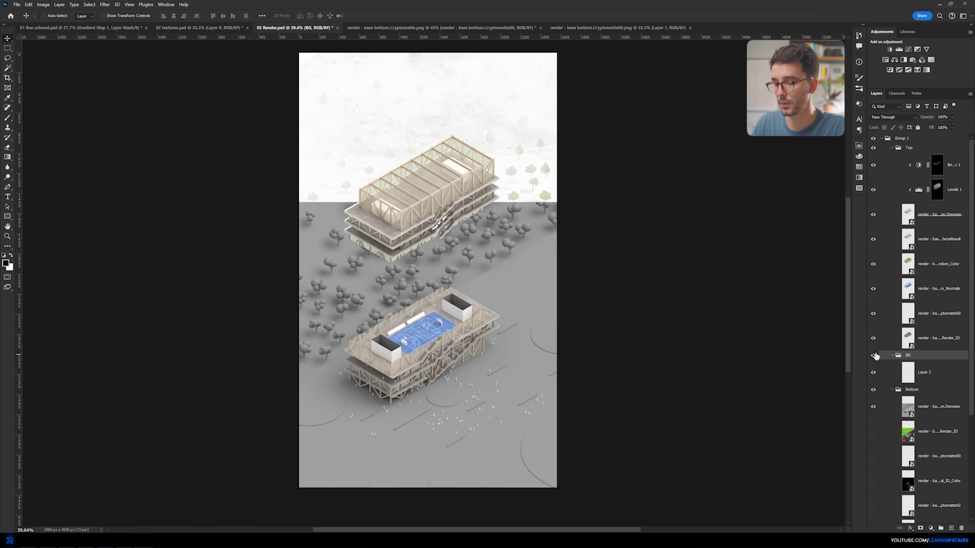
# Colour-code the groups: BG Seafoam, Bottom Blue, Top Fuchsia
pyautogui.rightClick(875, 356)
pyautogui.click(898, 407)
pyautogui.rightClick(872, 390)
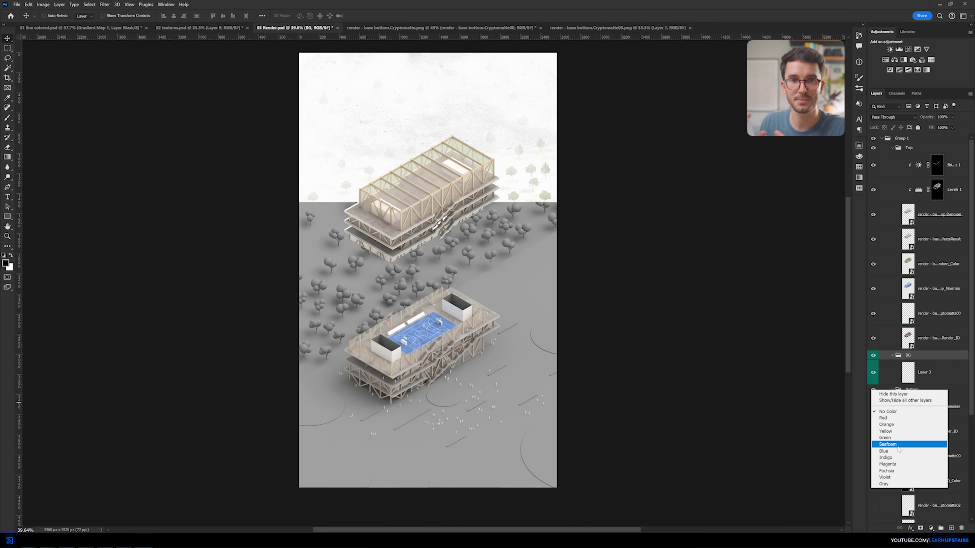
pyautogui.click(898, 457)
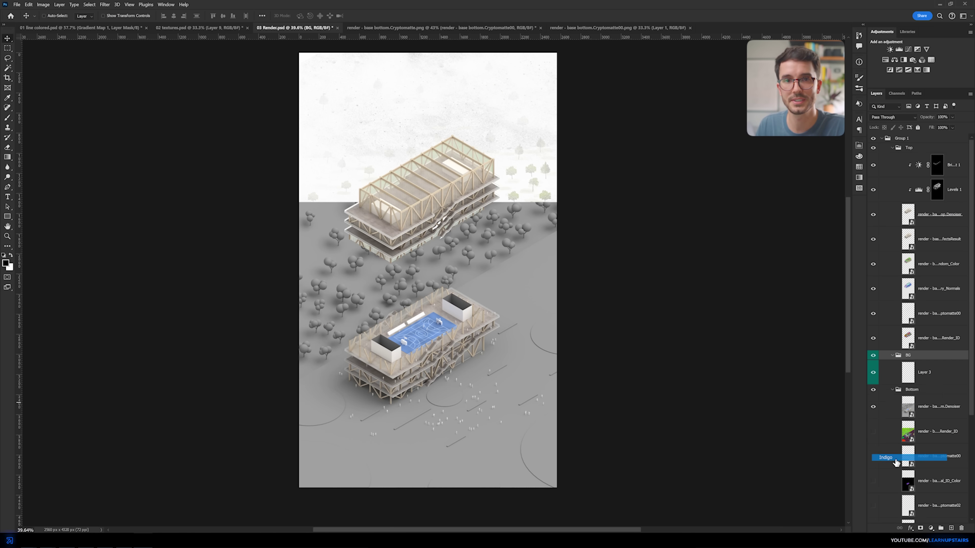
pyautogui.rightClick(872, 147)
pyautogui.click(890, 226)
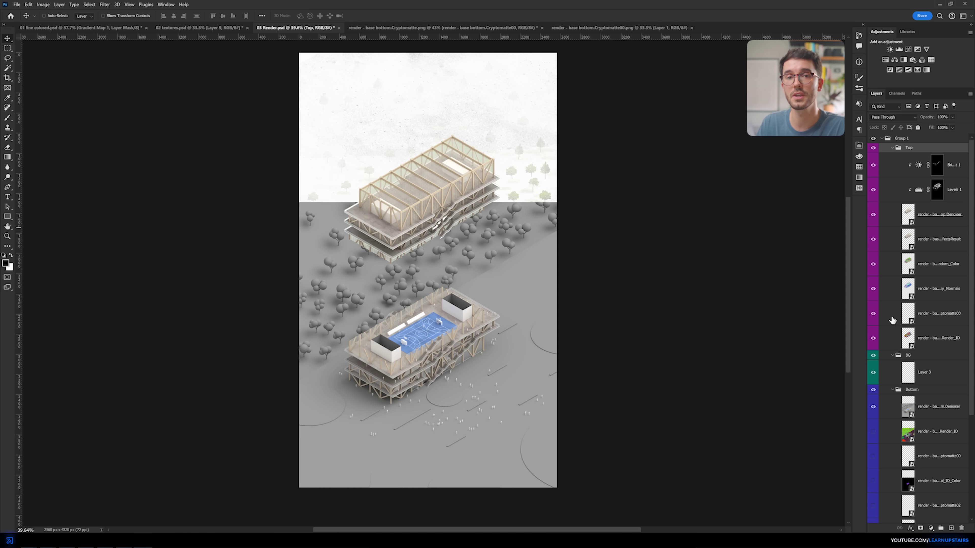
# Apply a Field Blur to the duplicated bottom render layer
pyautogui.click(907, 380)
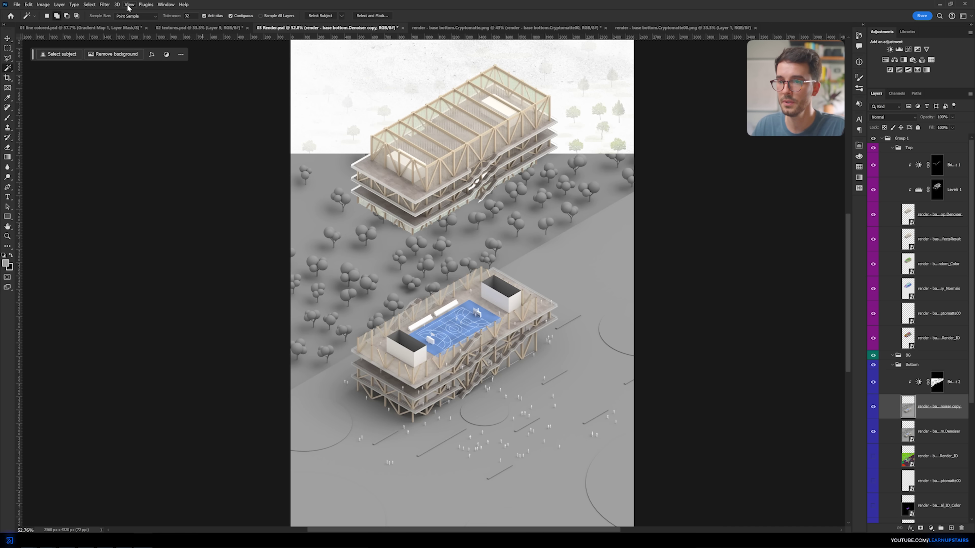
pyautogui.click(104, 5)
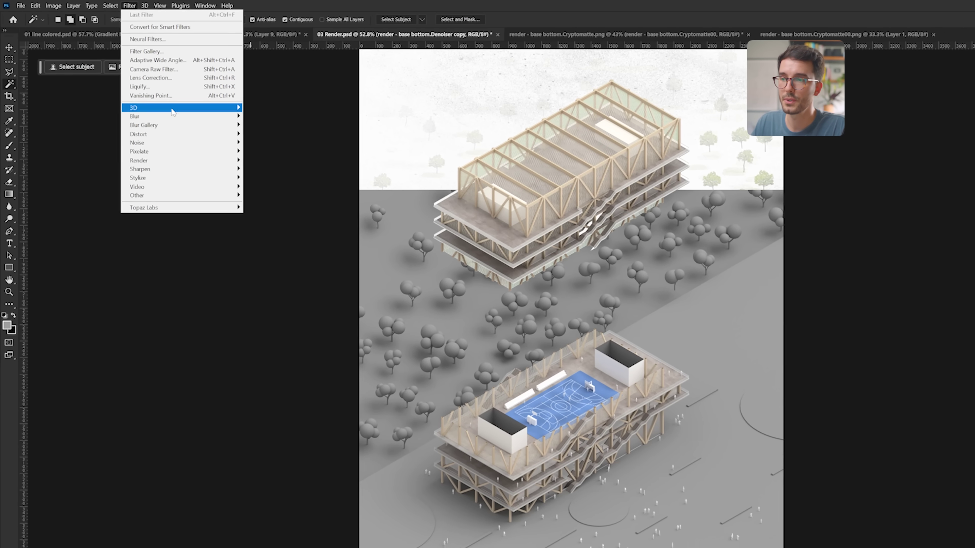
pyautogui.moveTo(146, 107)
pyautogui.click(228, 107)
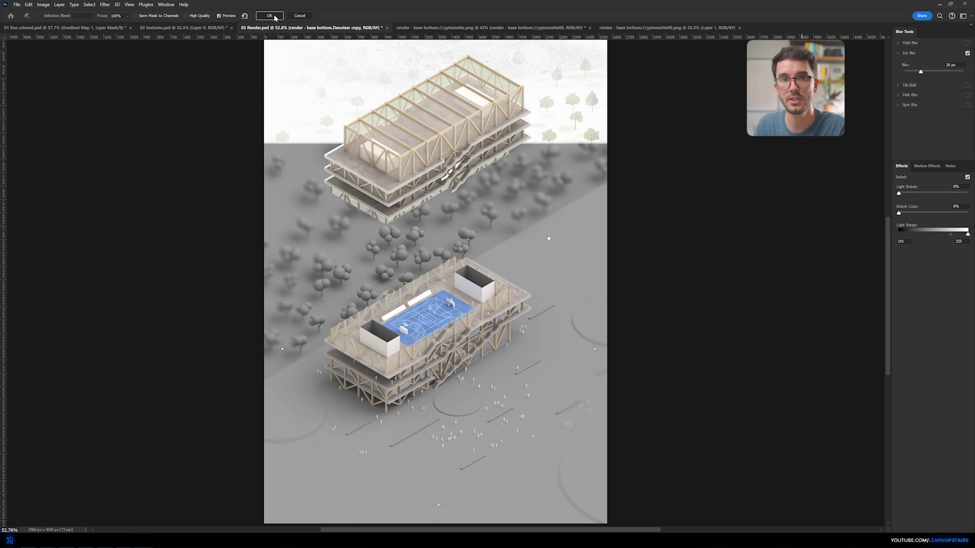
pyautogui.click(269, 16)
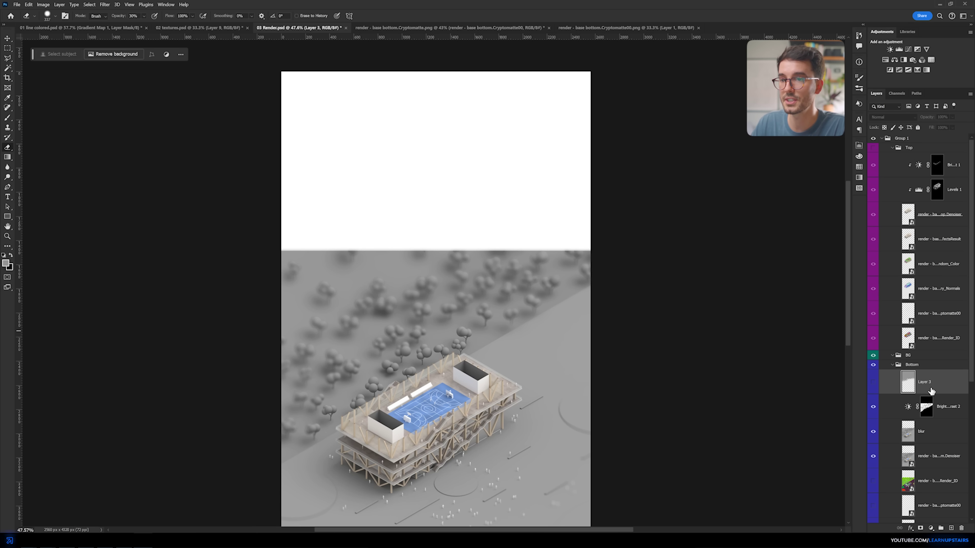
# Polygonal-lasso the white strip along the horizon and run Generative Fill on it
pyautogui.press('l')
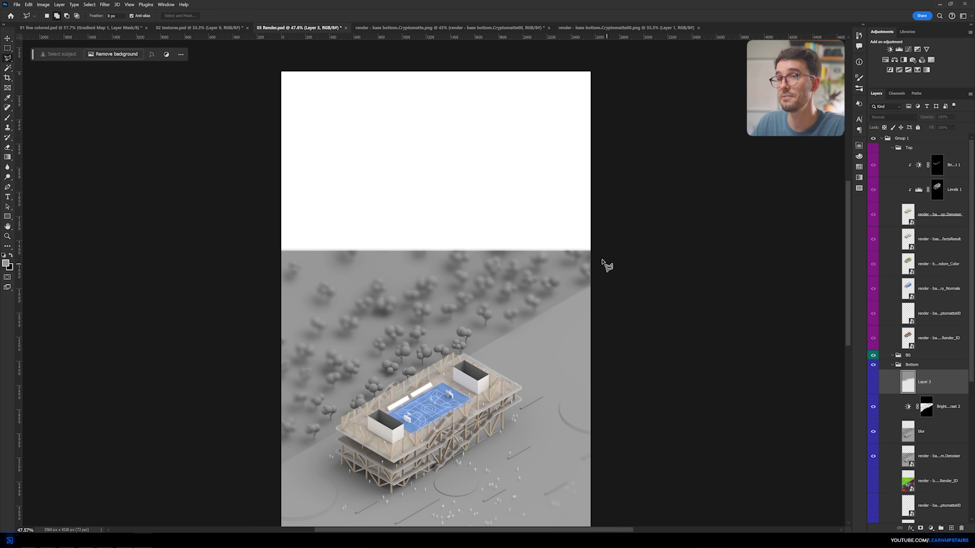
pyautogui.click(593, 252)
pyautogui.click(595, 254)
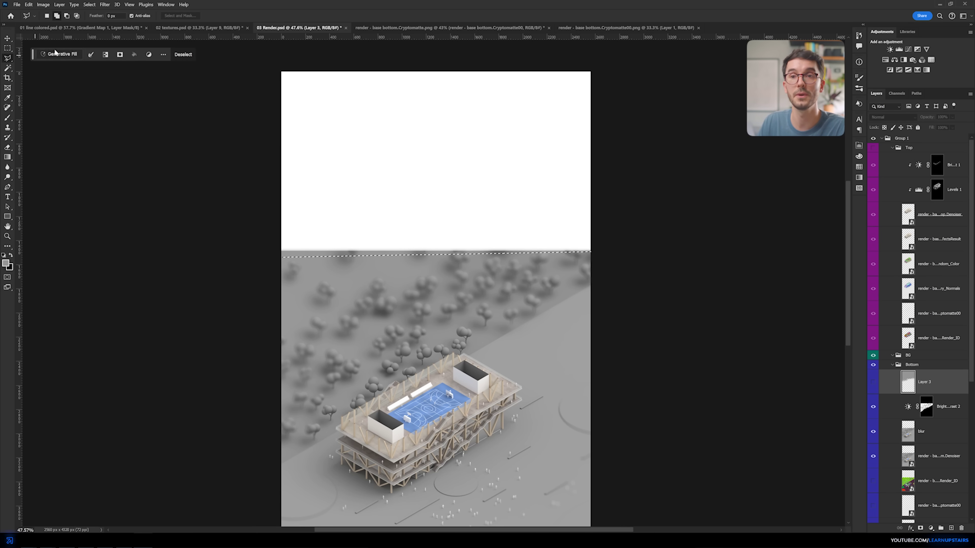
pyautogui.click(199, 55)
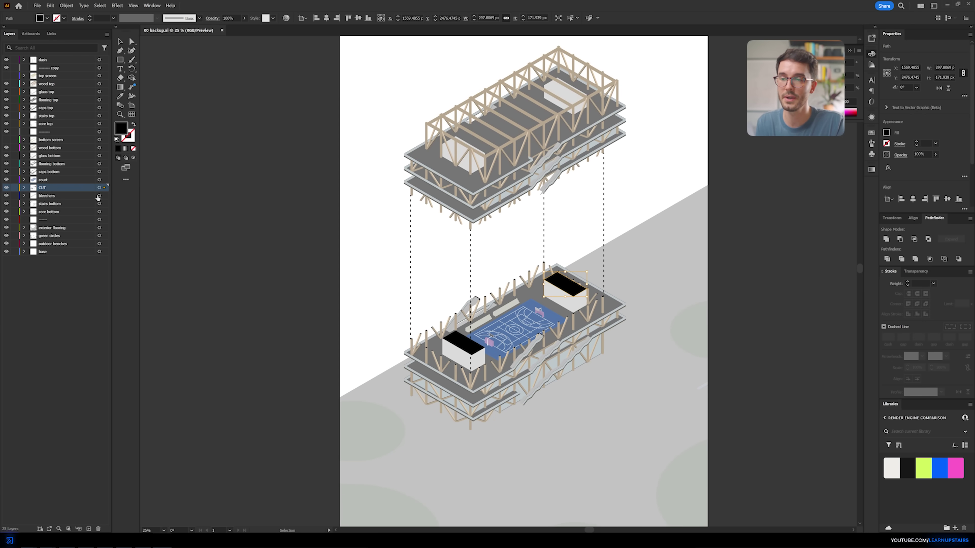
# Copy the selected cut-line artwork from Illustrator and paste it into 03 Render.psd
pyautogui.hotkey('ctrl', 'c')
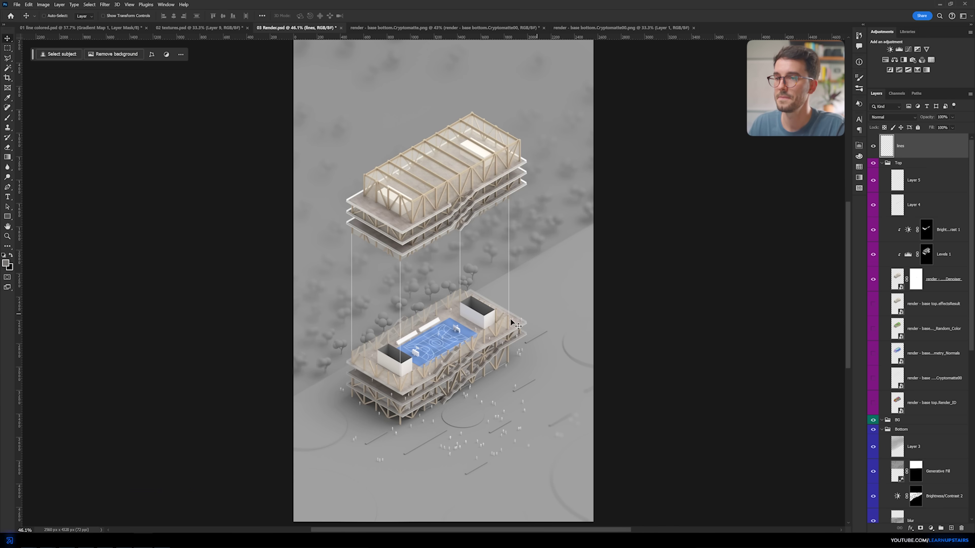
pyautogui.hotkey('ctrl', 'v')
# Place the pasted cut lines, then cool the merged render to temperature -4 in Camera Raw Filter
pyautogui.click(515, 156)
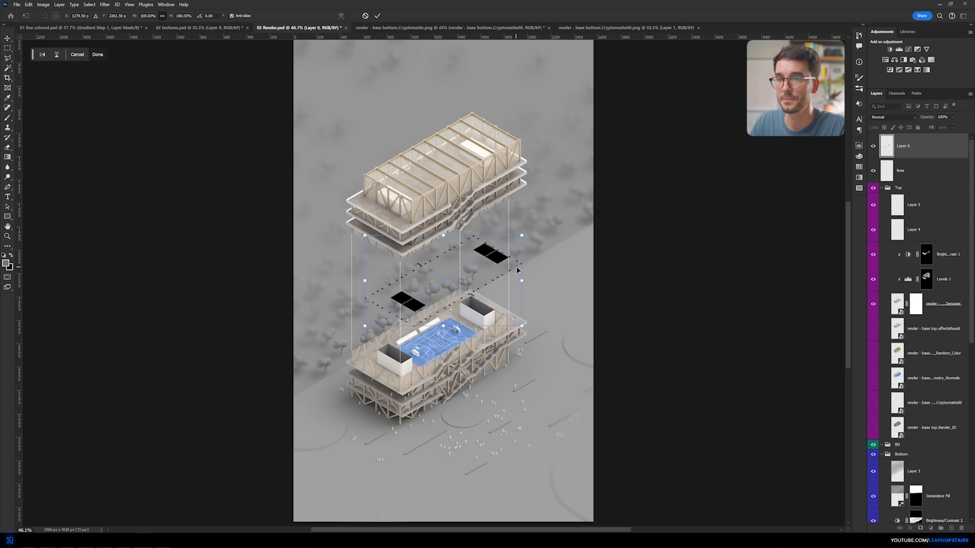
pyautogui.click(109, 5)
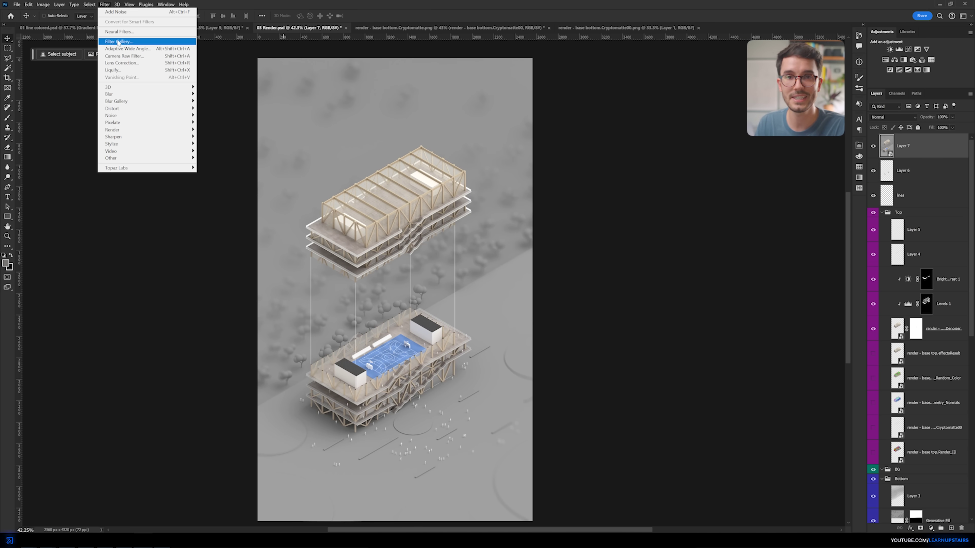
pyautogui.click(133, 57)
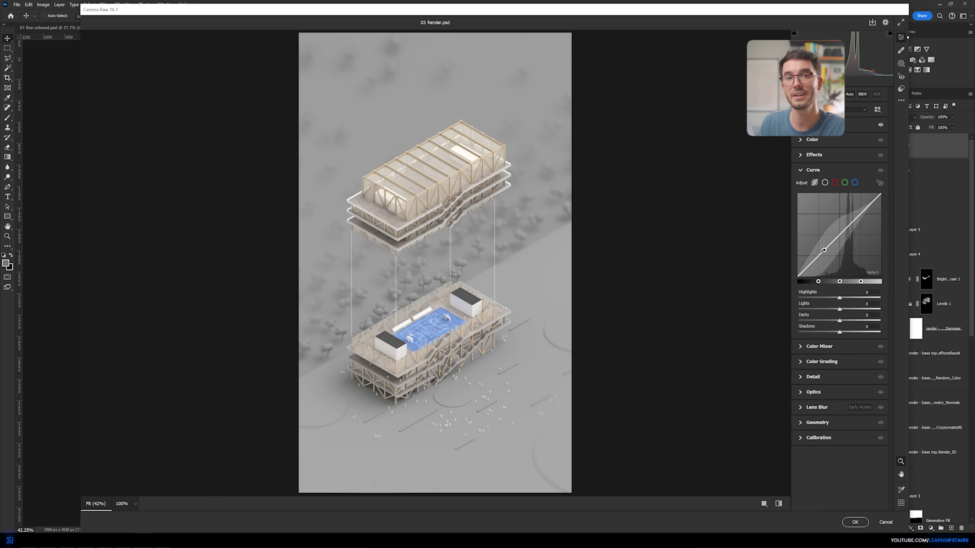
pyautogui.moveTo(839, 169); pyautogui.dragTo(838, 172)
pyautogui.click(819, 248)
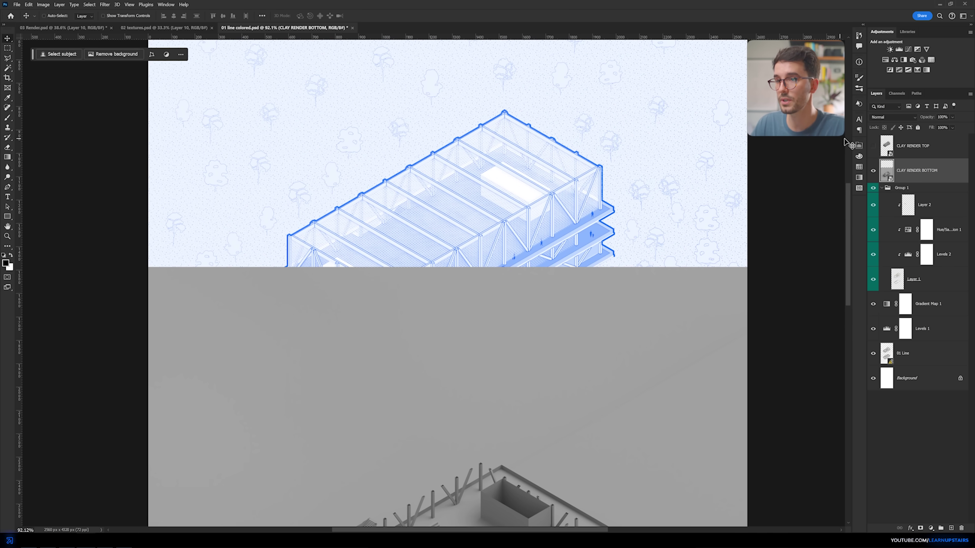
# Align CLAY RENDER TOP with the upper building and brighten its highlights with a Levels layer
pyautogui.moveTo(587, 314); pyautogui.dragTo(587, 189)
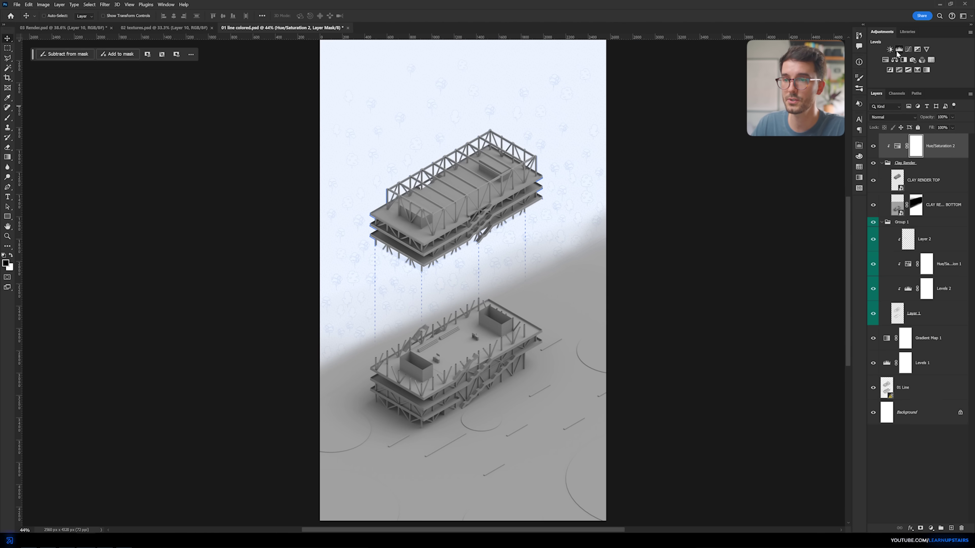
pyautogui.click(897, 50)
pyautogui.moveTo(821, 223); pyautogui.dragTo(748, 222)
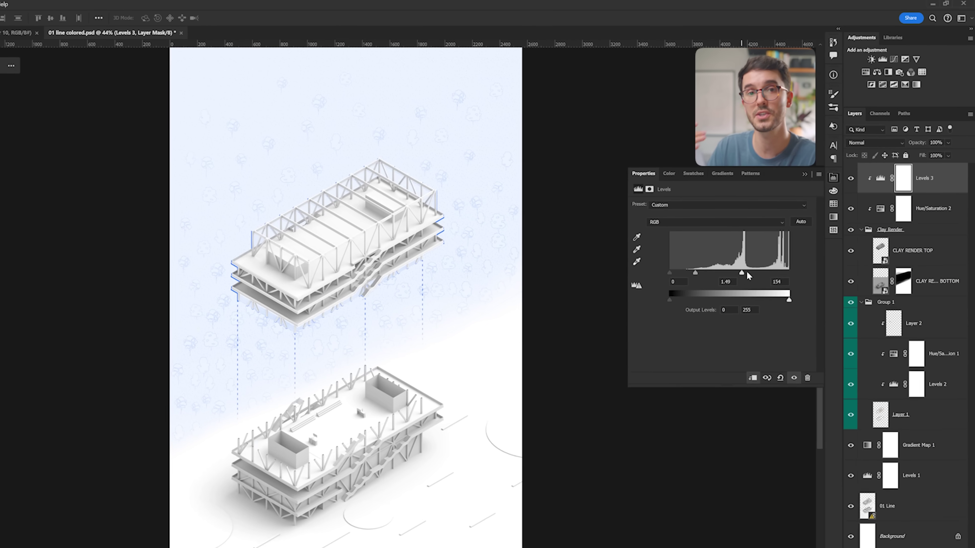
# Set the Clay Render group's blend mode to Multiply
pyautogui.press('b')
pyautogui.click(905, 187)
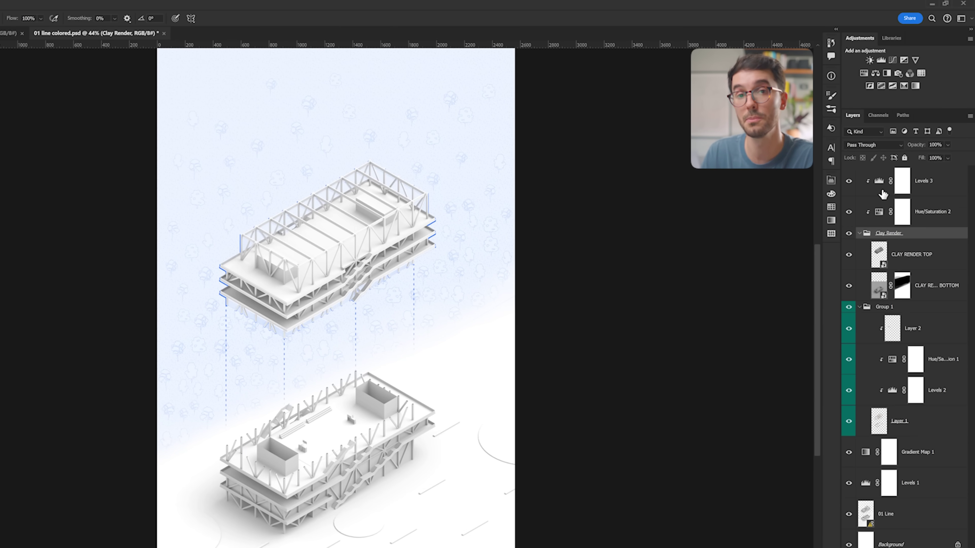
pyautogui.click(873, 145)
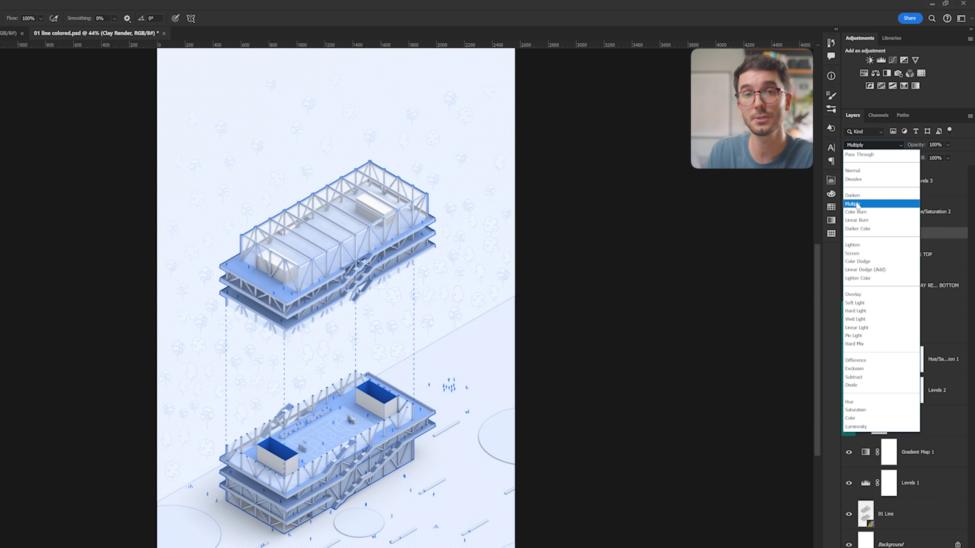
pyautogui.click(857, 204)
# Compare the clay render on and off, then move it with its adjustments below Levels 1
pyautogui.press('v')
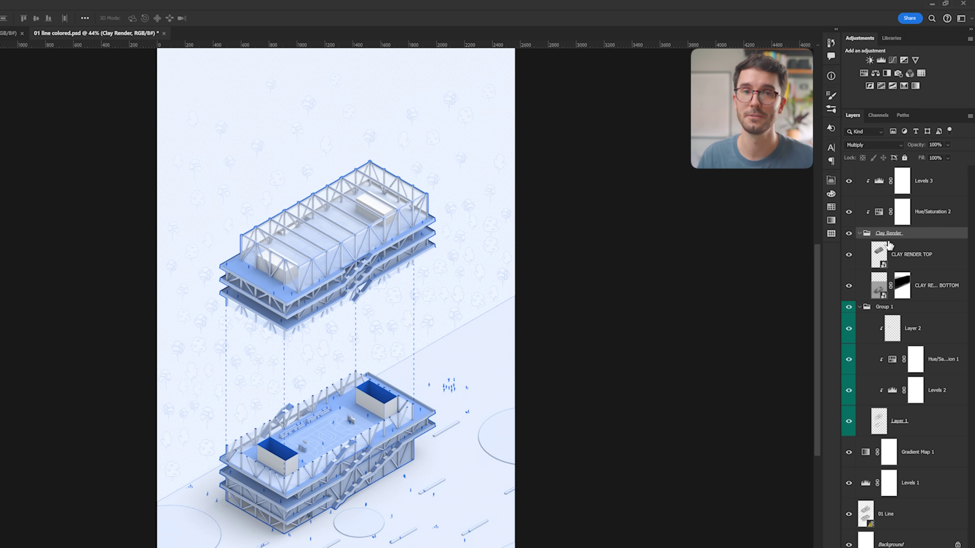
pyautogui.scroll(5, 334, 481)
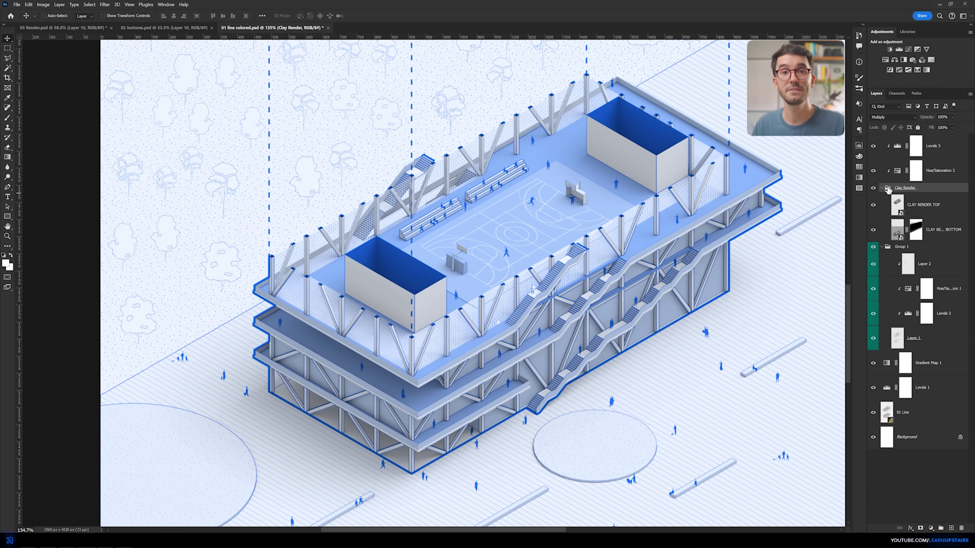
pyautogui.click(873, 188)
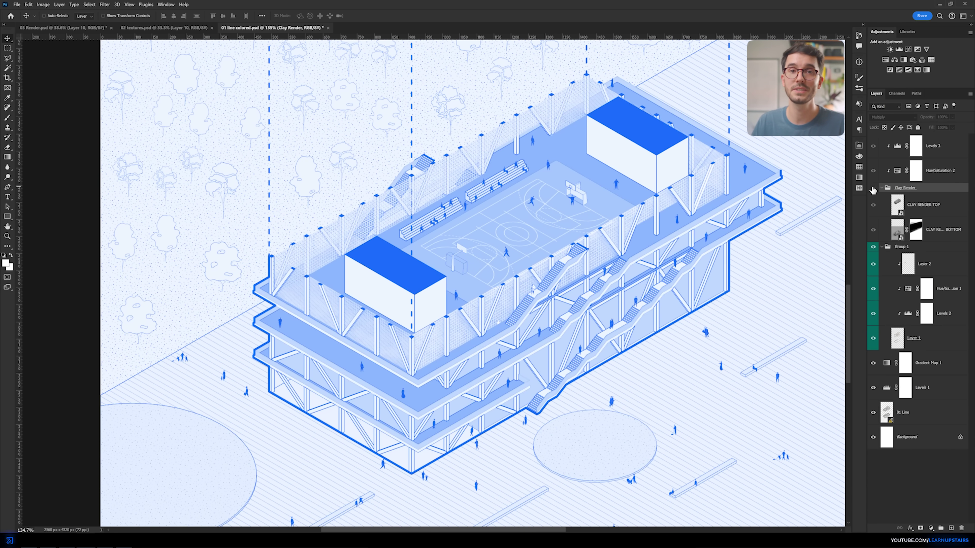
pyautogui.click(874, 188)
pyautogui.scroll(-3, 884, 202)
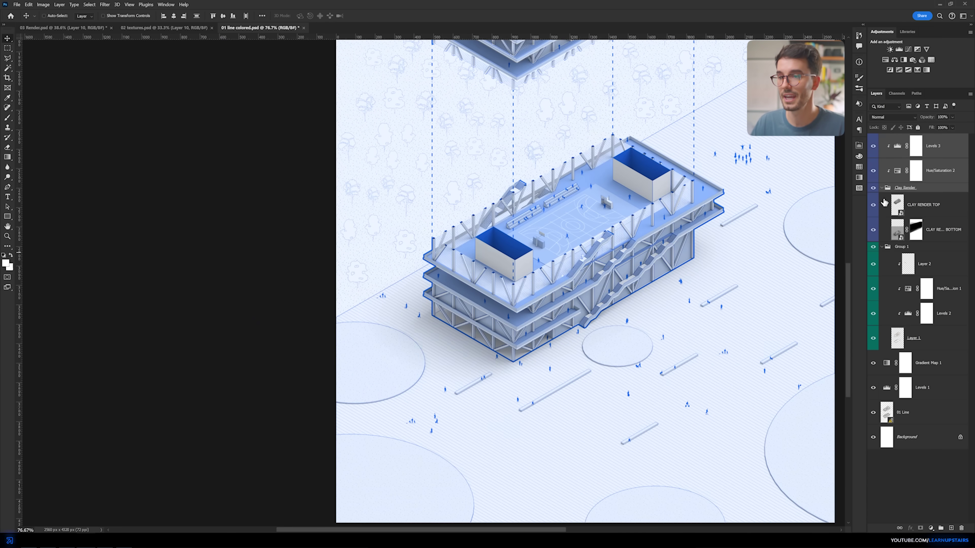
pyautogui.moveTo(897, 191); pyautogui.dragTo(925, 395)
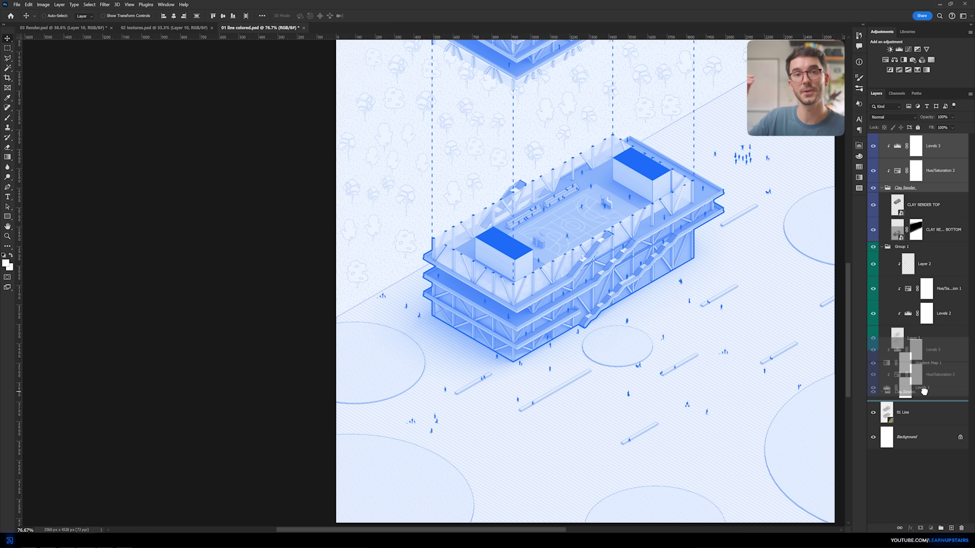
pyautogui.scroll(-2, 614, 215)
pyautogui.moveTo(672, 161); pyautogui.dragTo(556, 257)
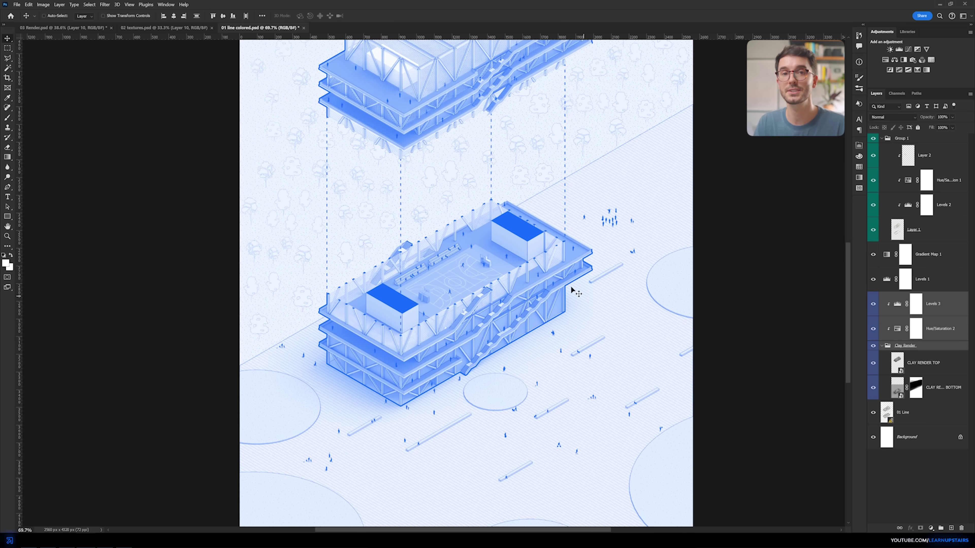